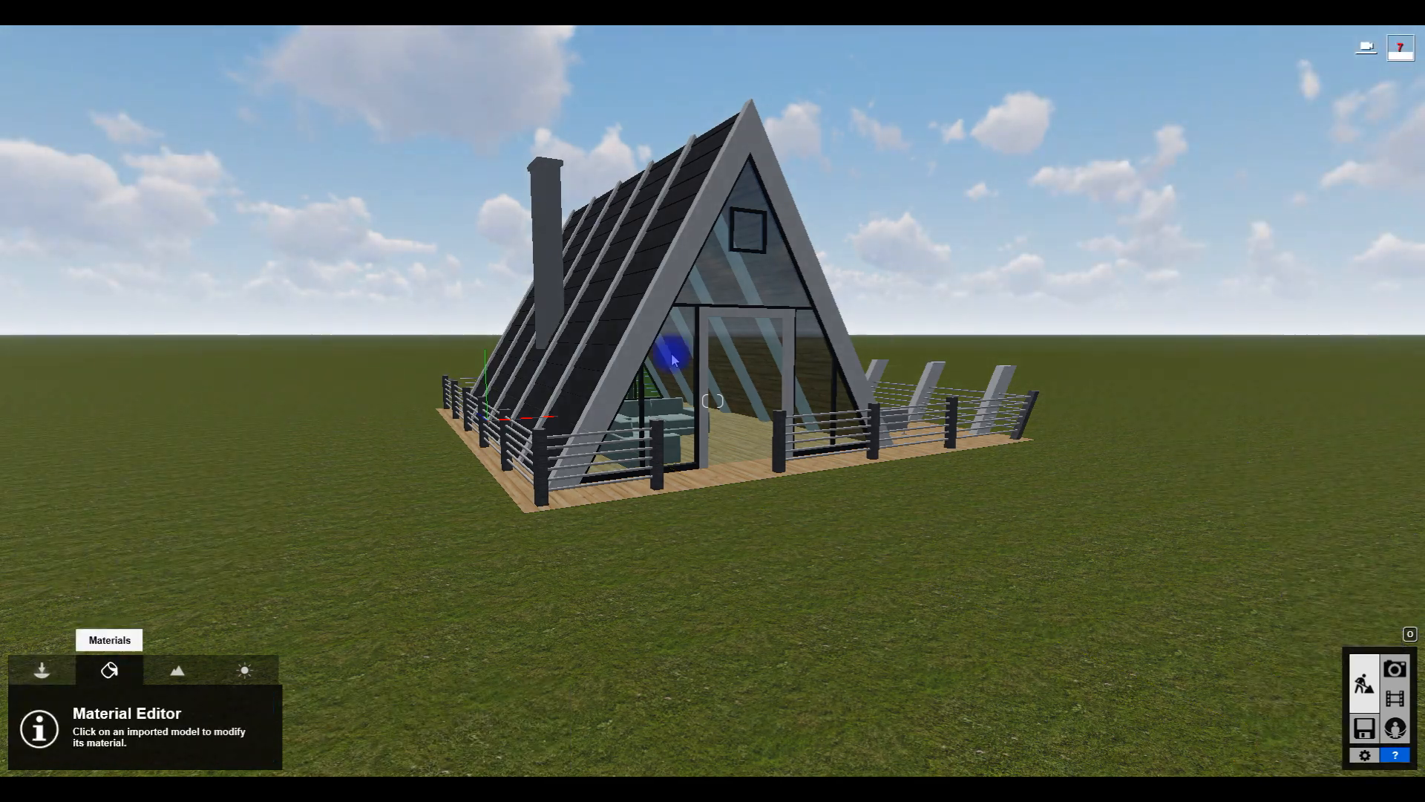
Step: Apply a dark stone brick material from the outdoor library to the deck's railing posts
key("w")
right_click_drag(572, 453, 587, 474)
key("a")
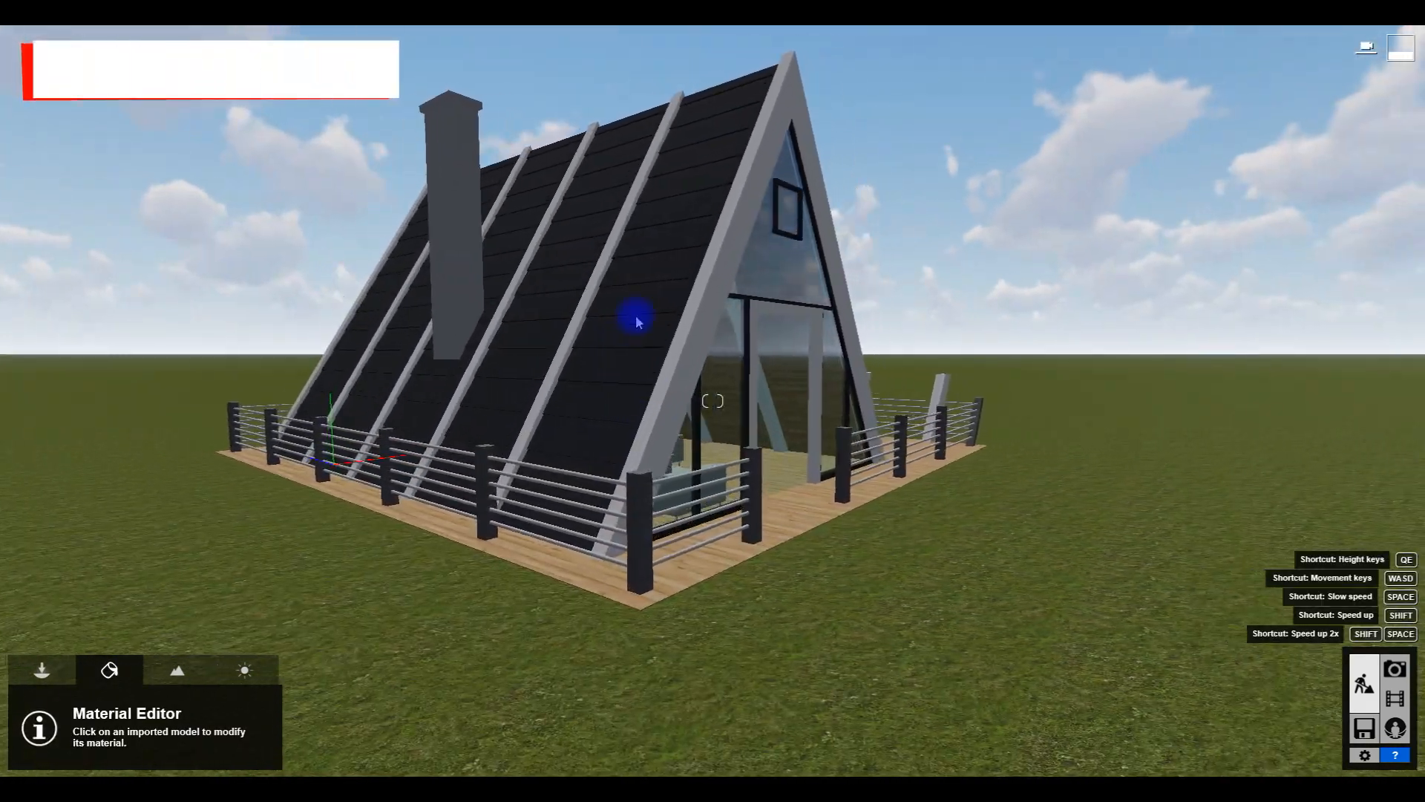
scroll(648, 426, "up", 3)
right_click_drag(645, 430, 551, 595)
left_click(551, 595)
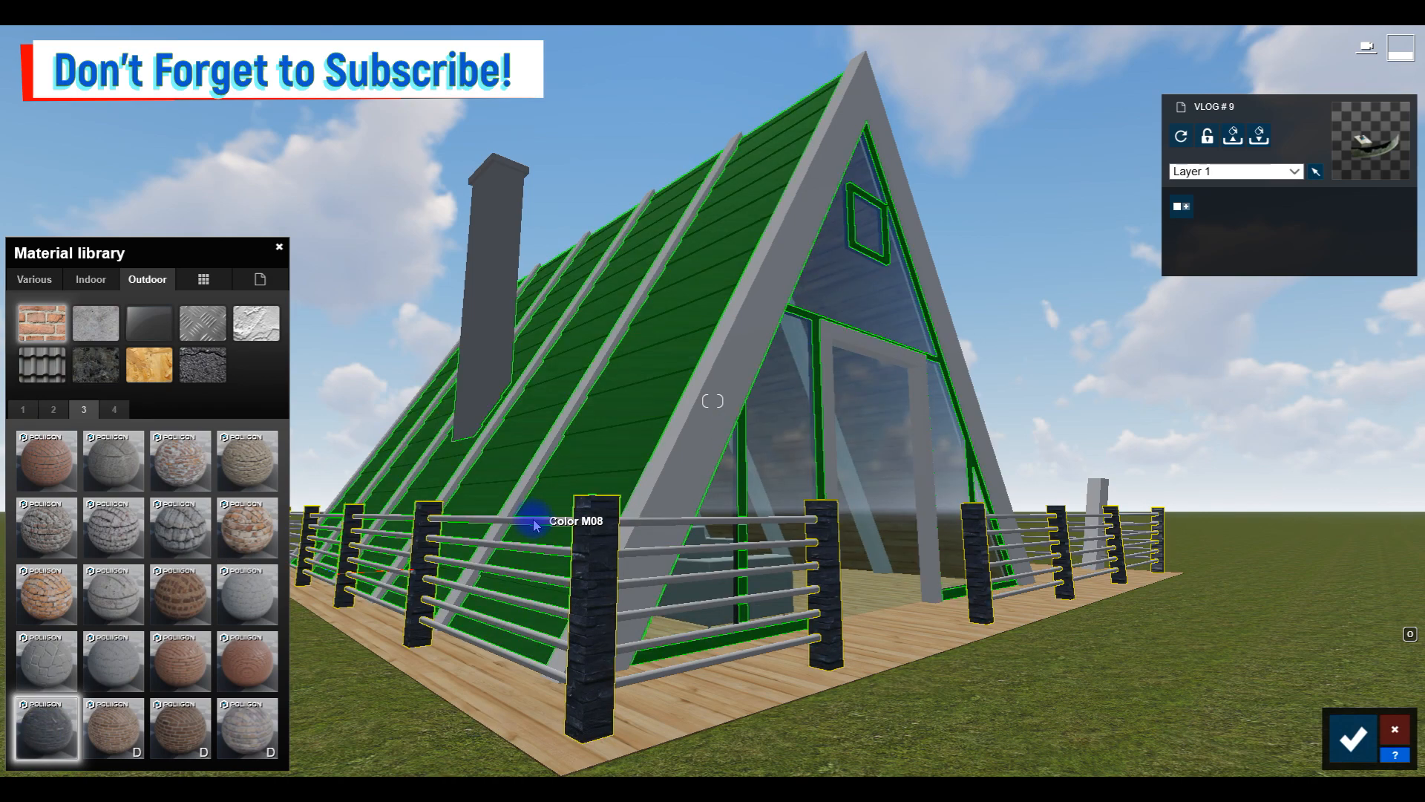
Step: Apply the outdoor metal Polii Metal GraphitePitted 001 2K to the horizontal railing bars
left_click(532, 519)
left_click(147, 279)
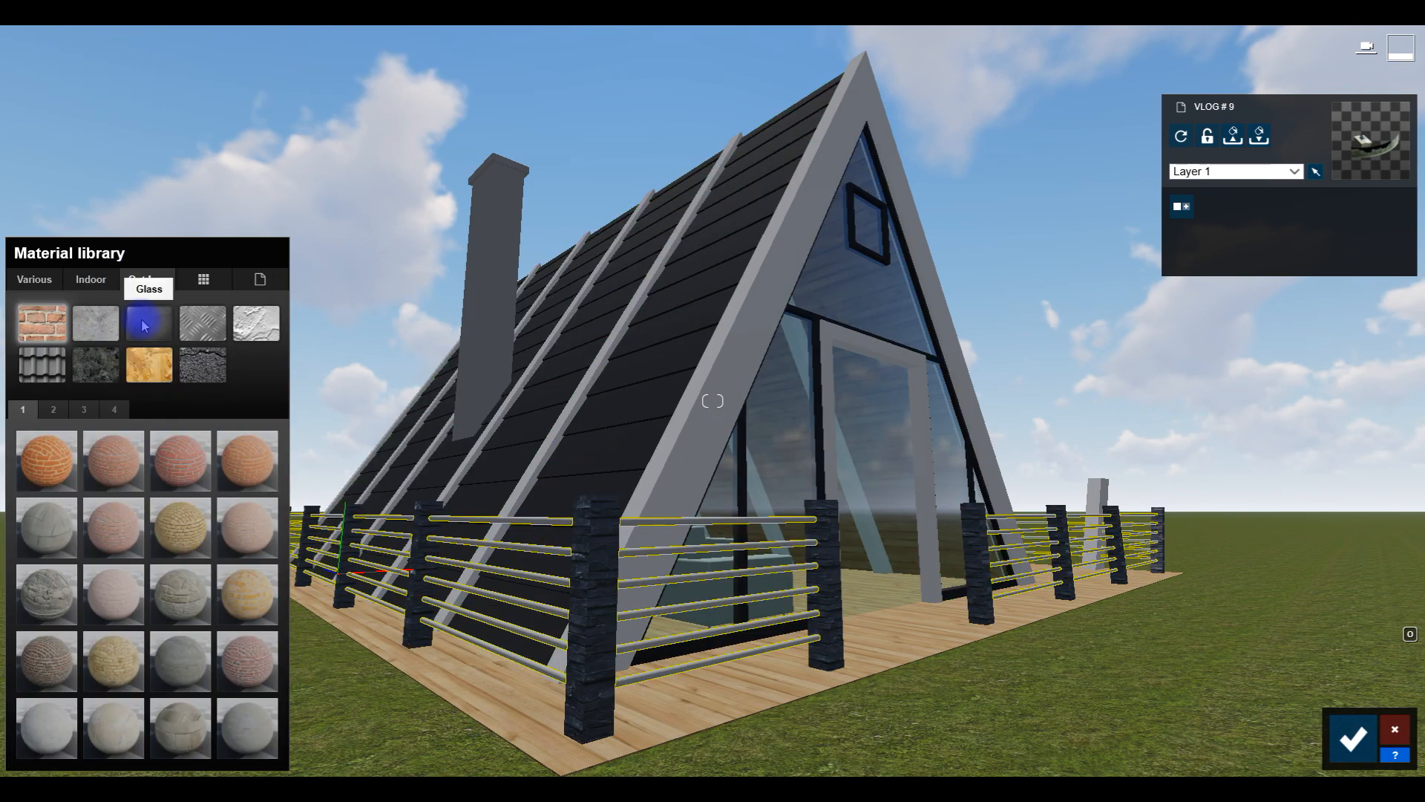
left_click(200, 334)
left_click(113, 460)
scroll(702, 609, "up", 5)
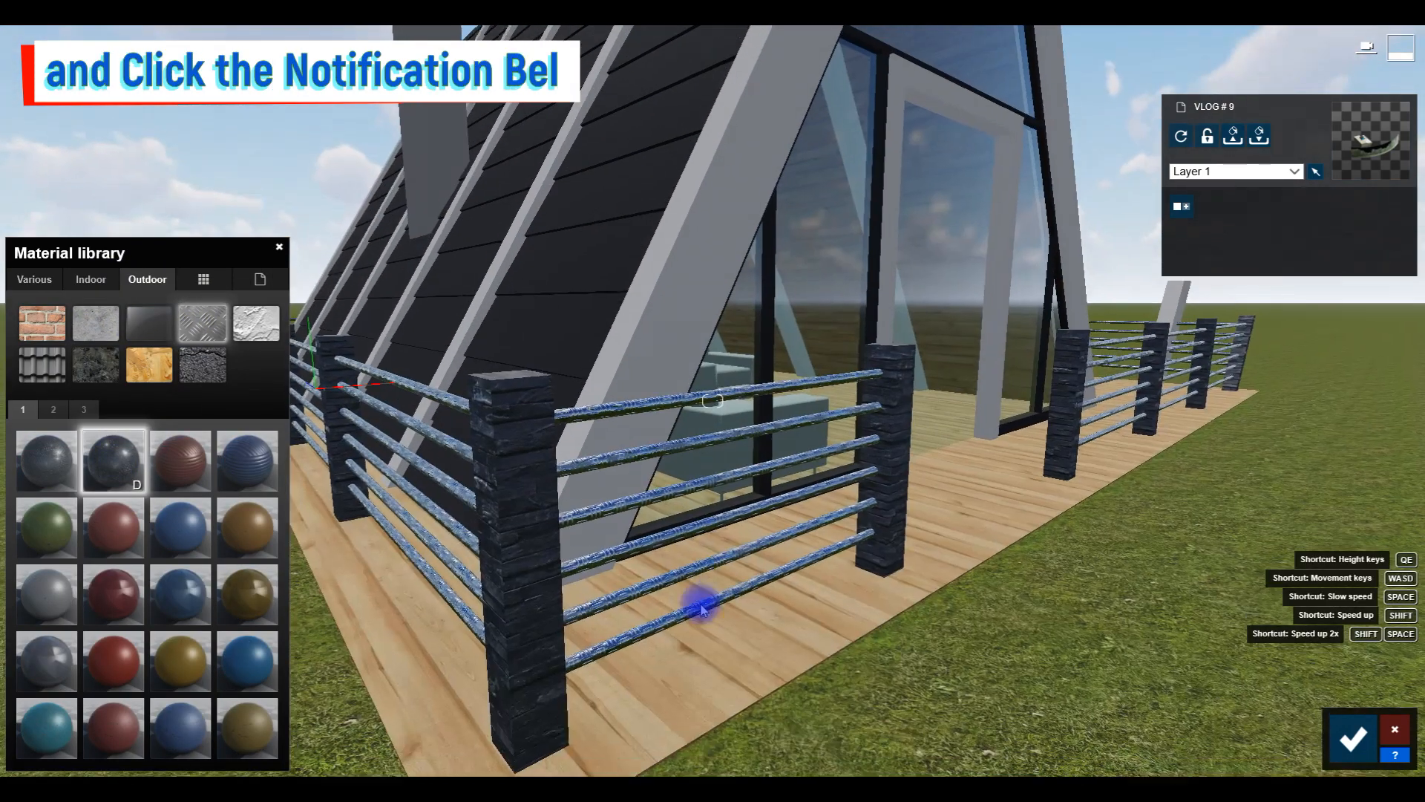
left_click(47, 460)
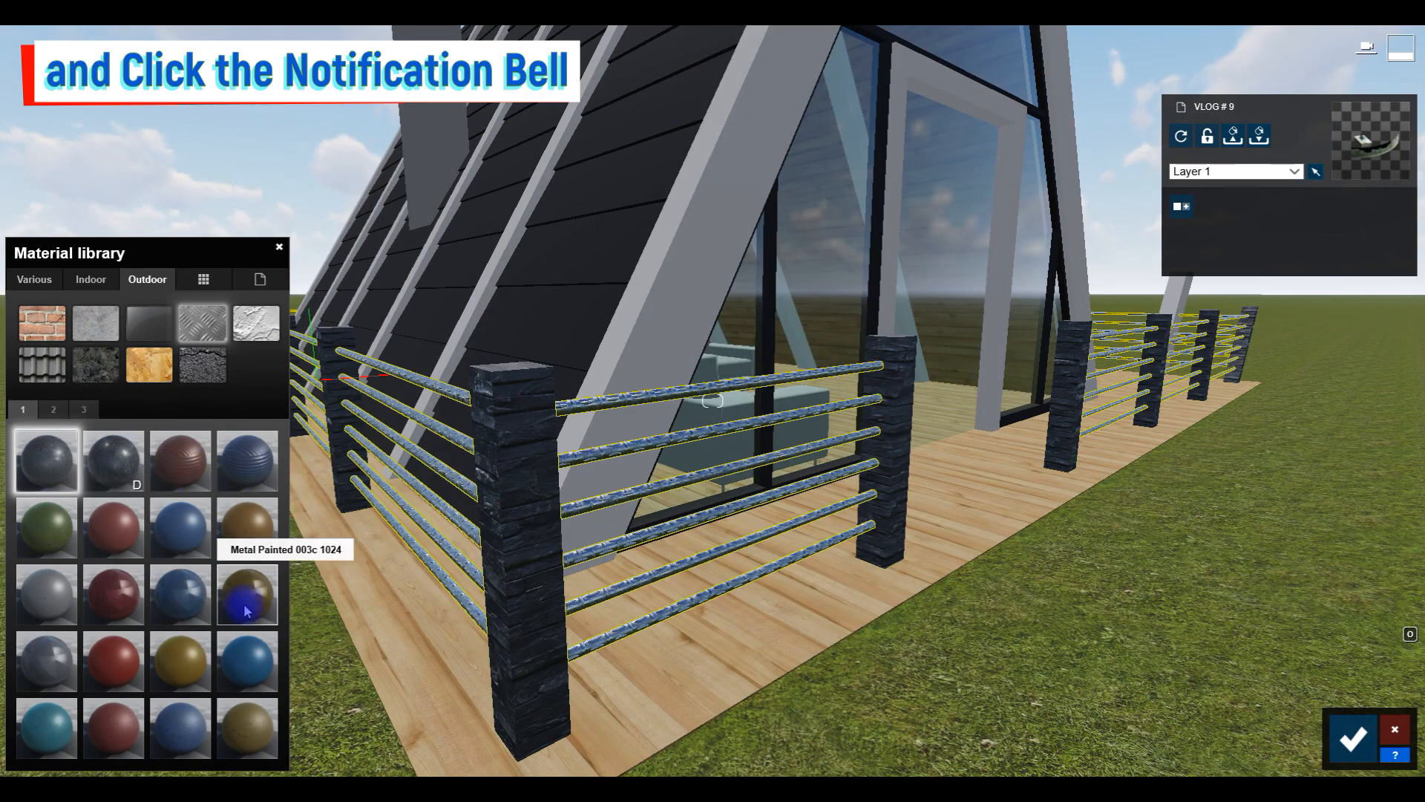
left_click(222, 653)
left_click(83, 409)
left_click(189, 468)
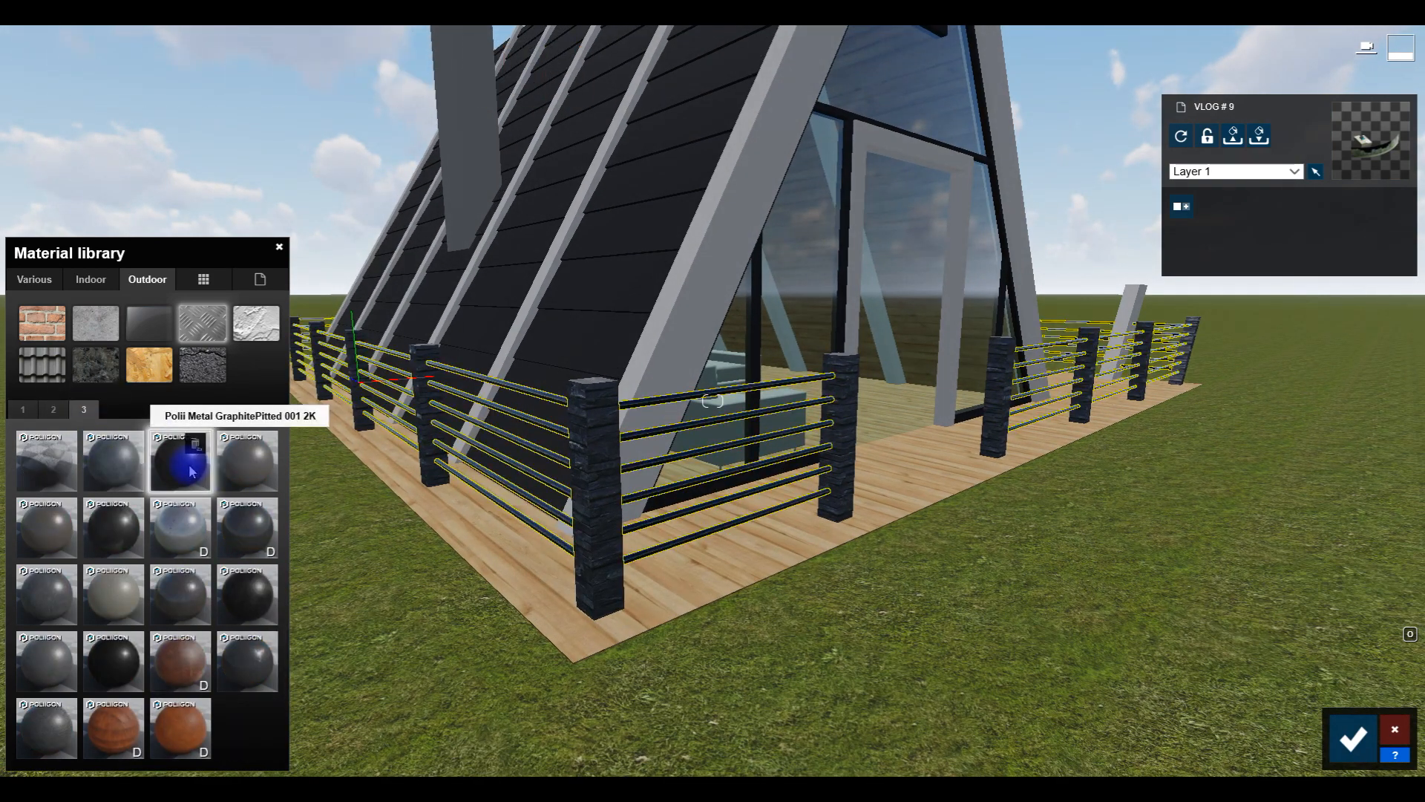
Step: Apply the outdoor metal Polii Metal Scratched 012 2k to the A-frame beams and door frame
right_click_drag(764, 491, 757, 401)
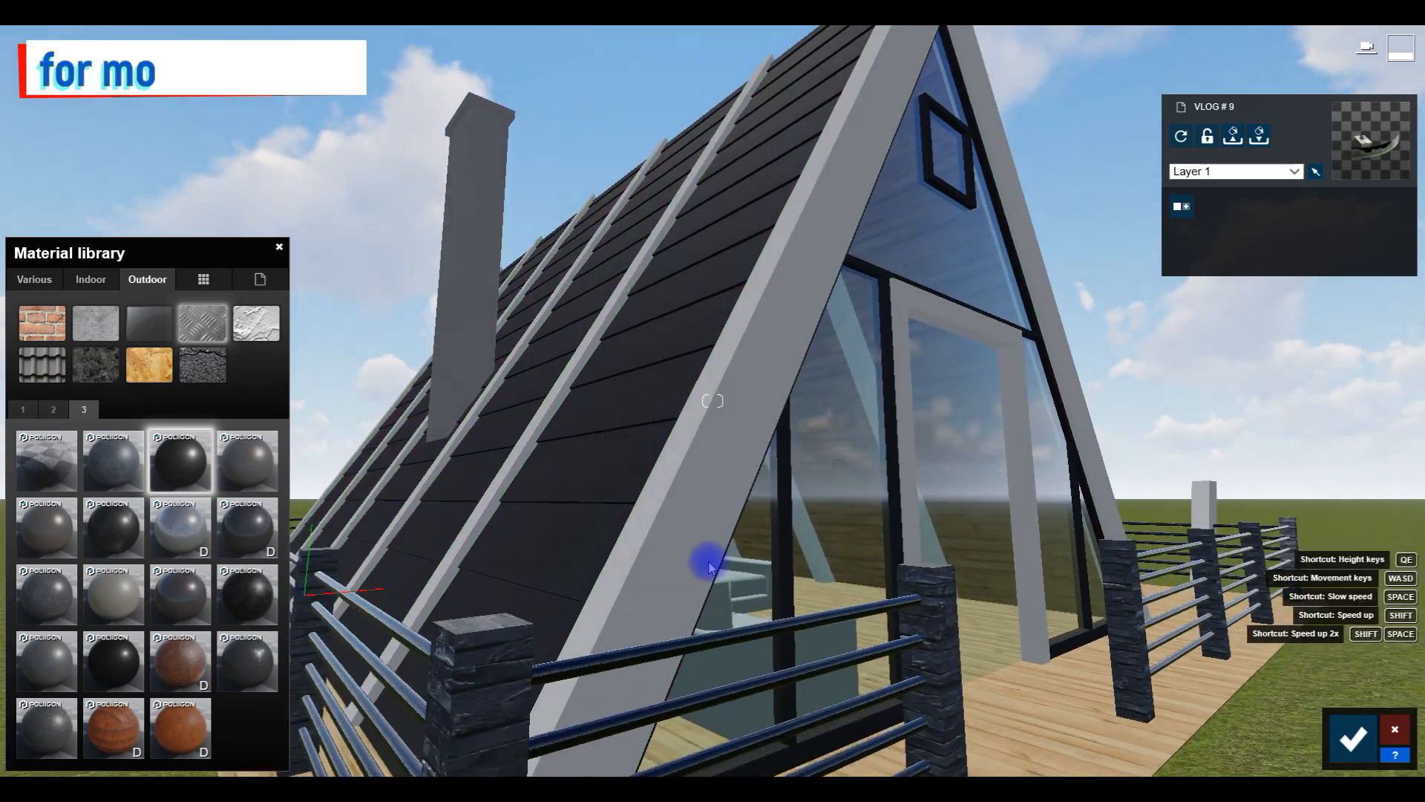
right_click_drag(801, 352, 798, 436)
scroll(798, 436, "down", 2)
left_click(753, 322)
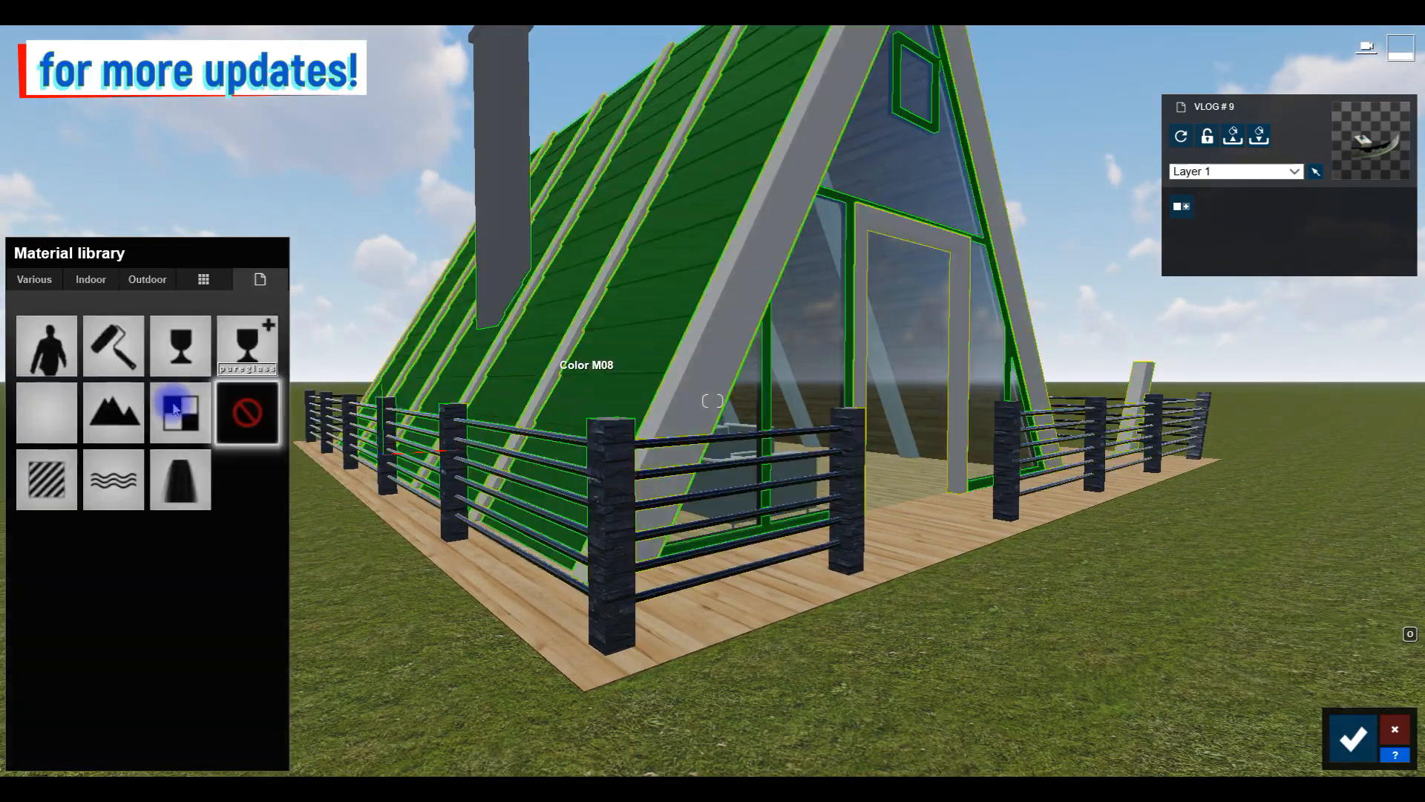
left_click(147, 279)
left_click(197, 330)
left_click(84, 409)
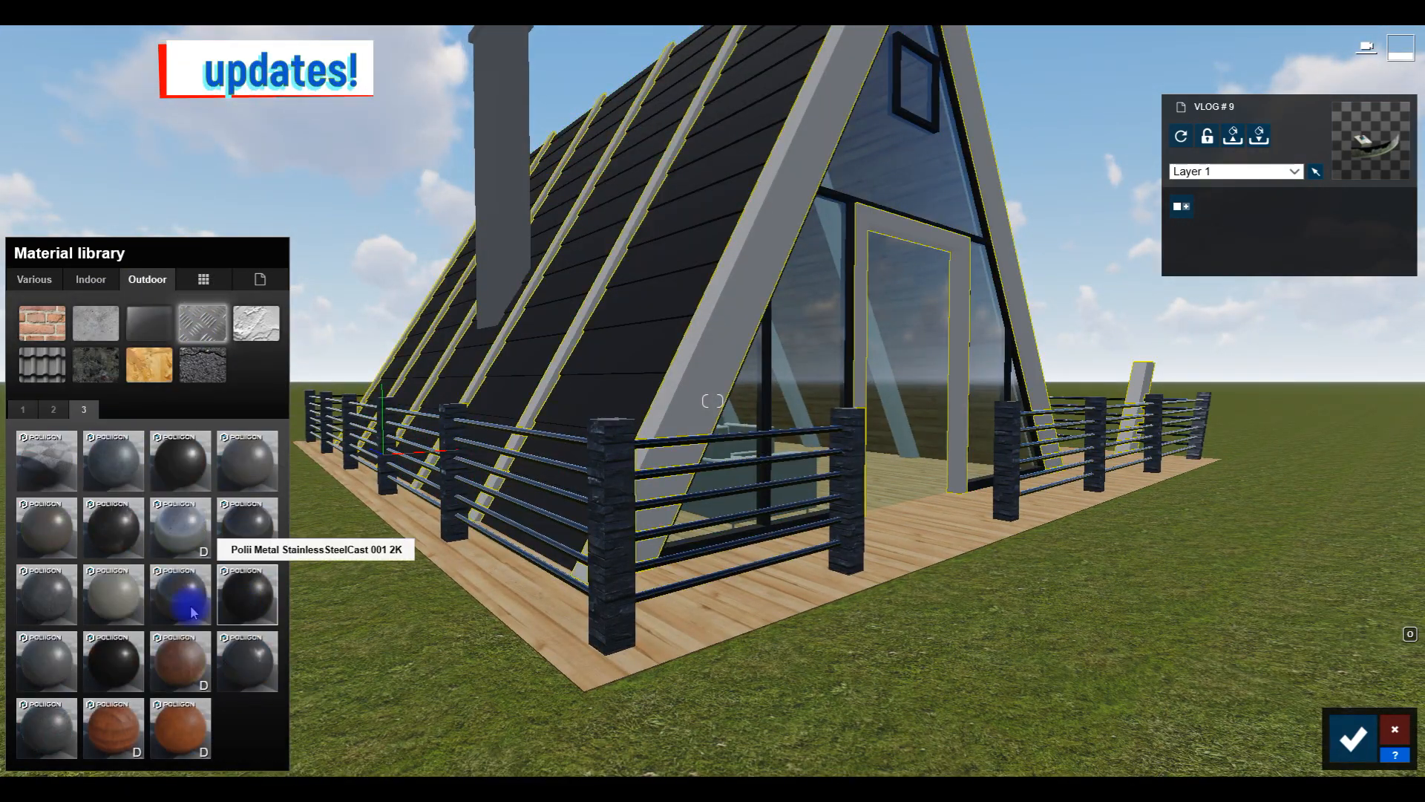
left_click(133, 600)
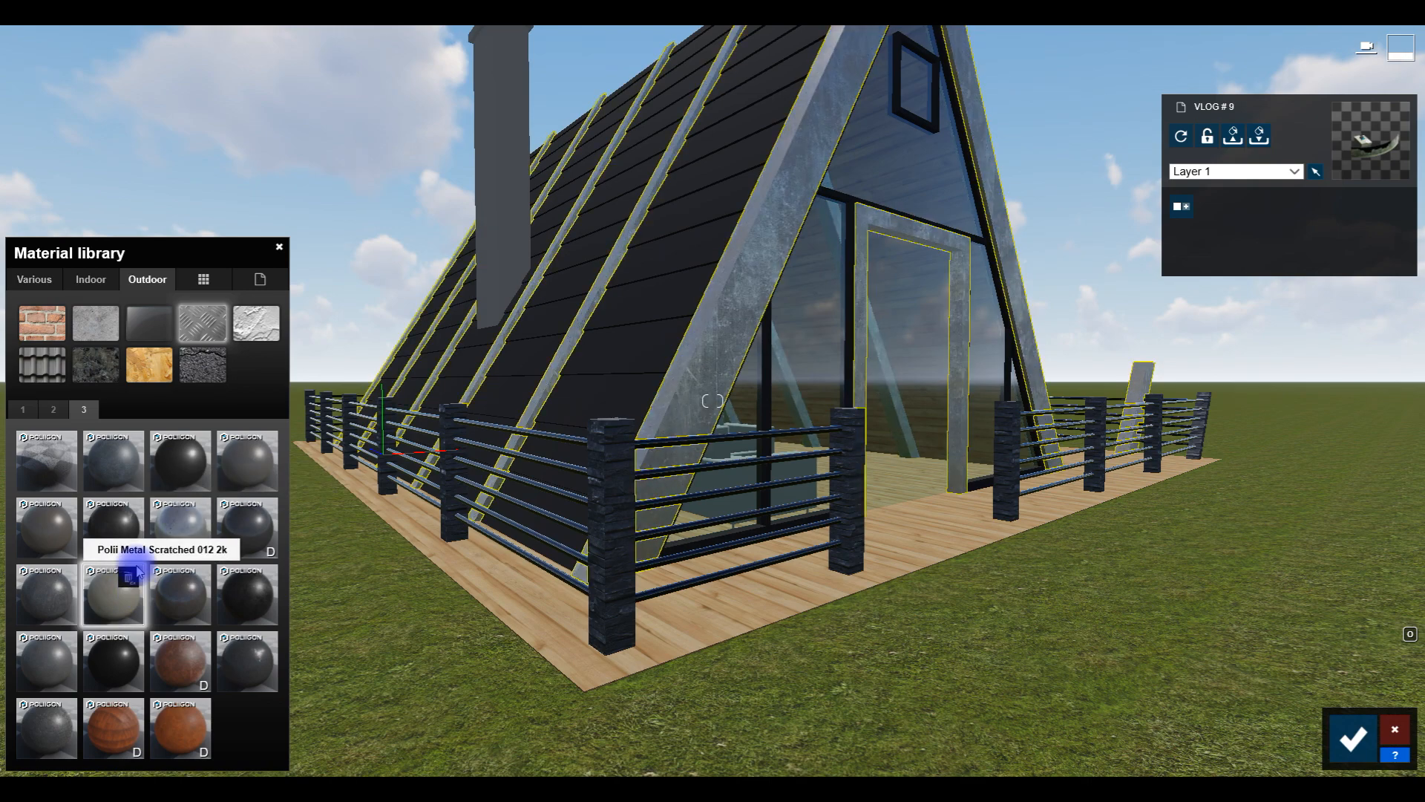
Step: Replace the A-frame beams' and door frame's material with Polii Metal MachiningRadial 001 2k
right_click_drag(668, 430, 393, 467)
scroll(393, 475, "down", 2)
scroll(394, 484, "up", 1)
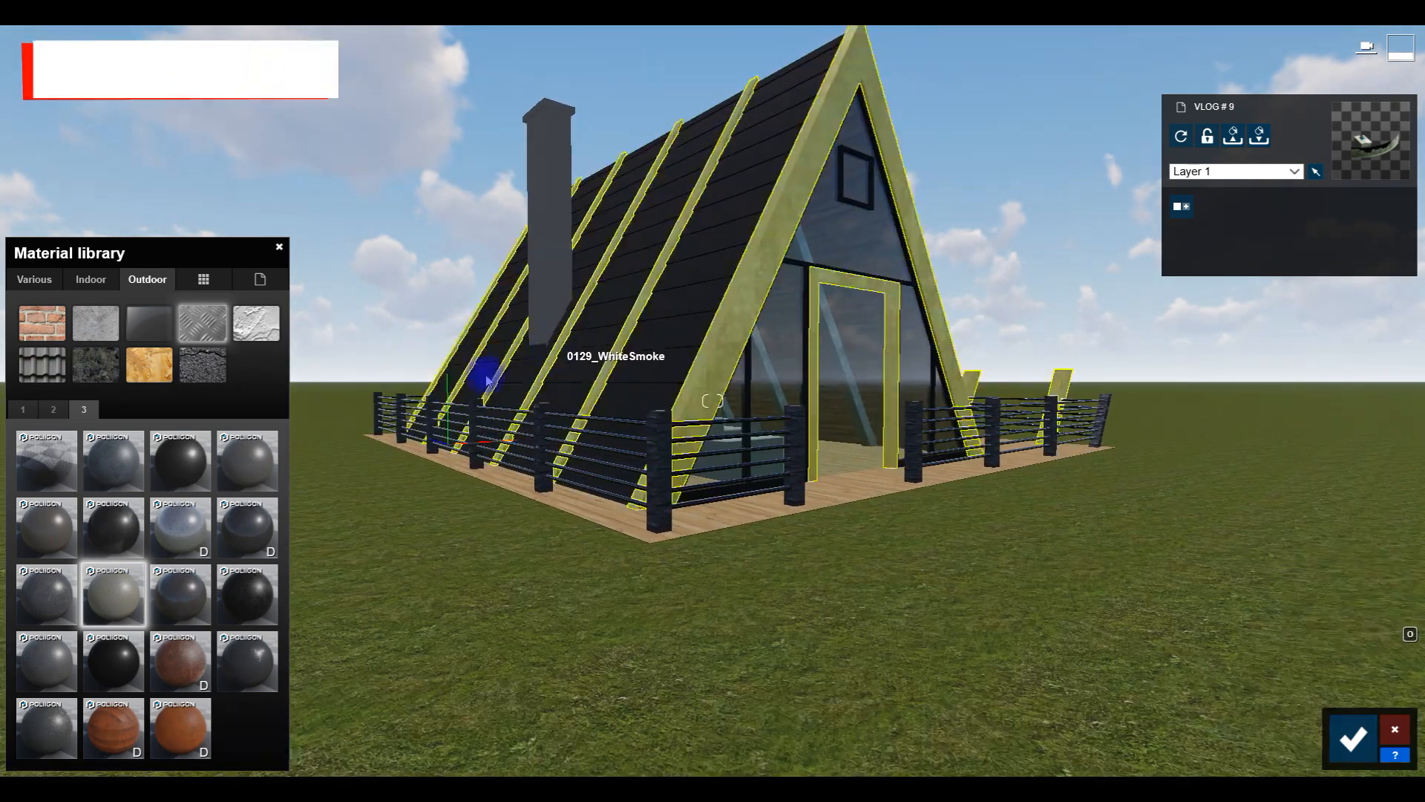
left_click(54, 539)
scroll(622, 430, "up", 3)
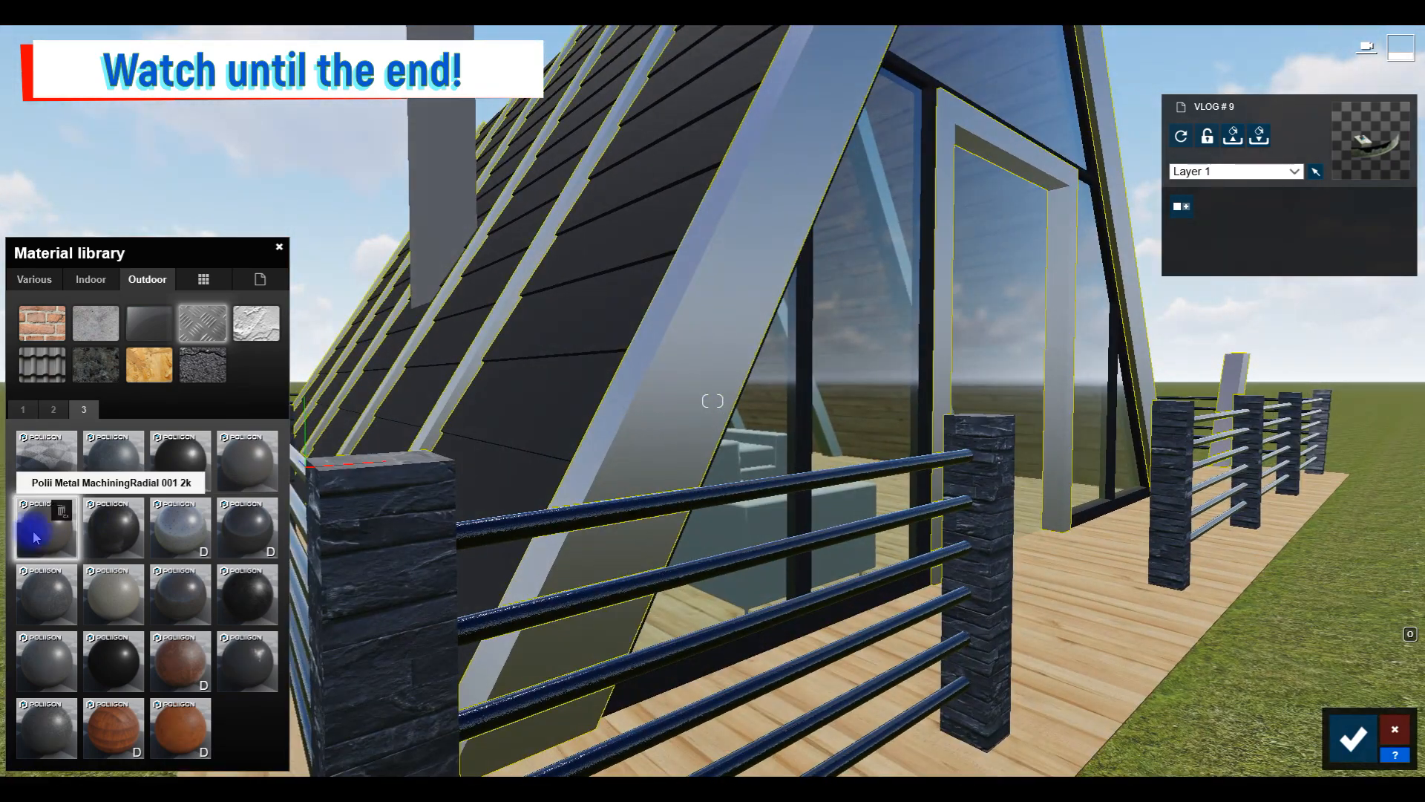
Step: Raise the gloss slightly and lower the reflectivity of the frame's Polii Metal MachiningRadial 001 2k material
left_click(35, 538)
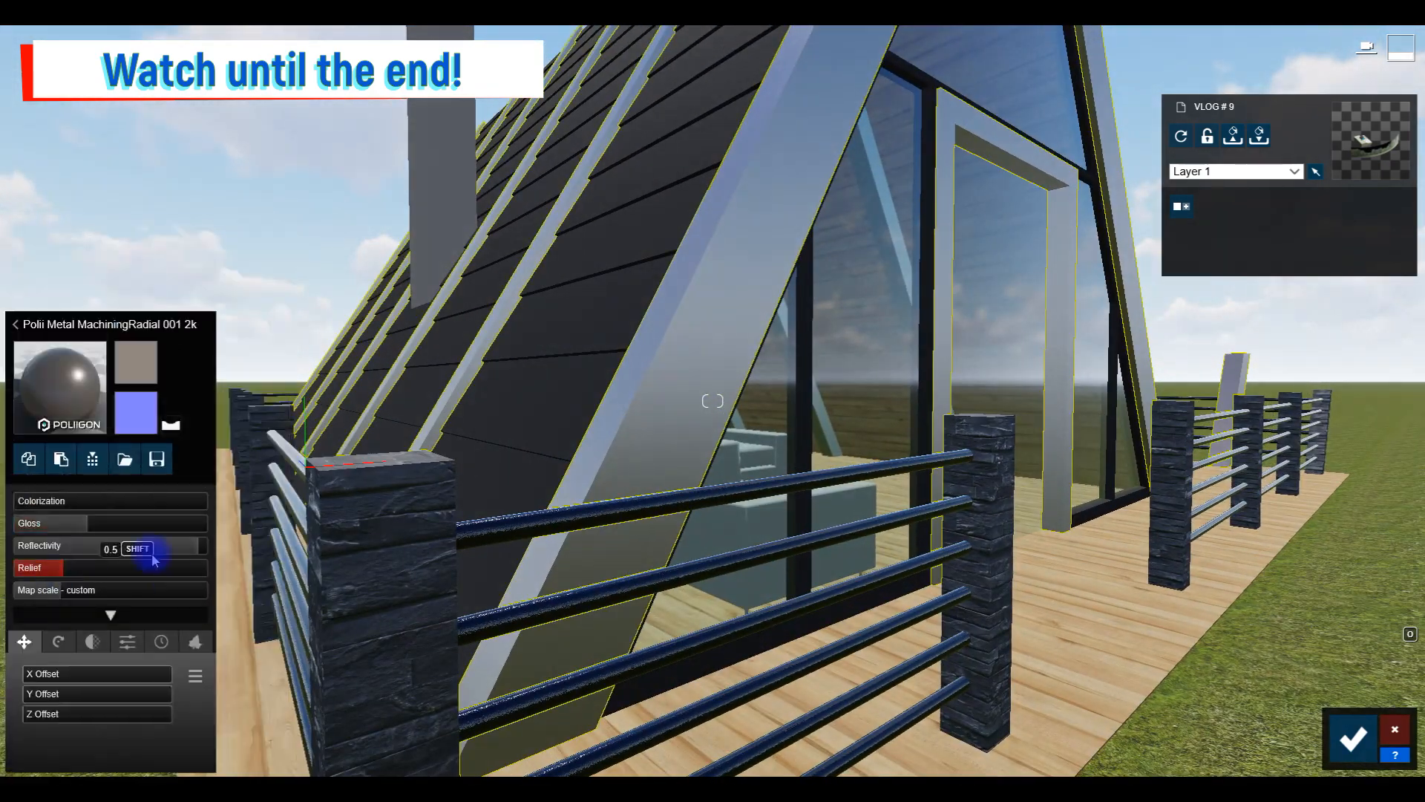
mouse_move(101, 526)
left_mouse_down()
mouse_move(132, 526)
mouse_move(95, 524)
left_mouse_up()
scroll(95, 525, "down", 4)
right_click_drag(515, 556, 515, 497)
key("w")
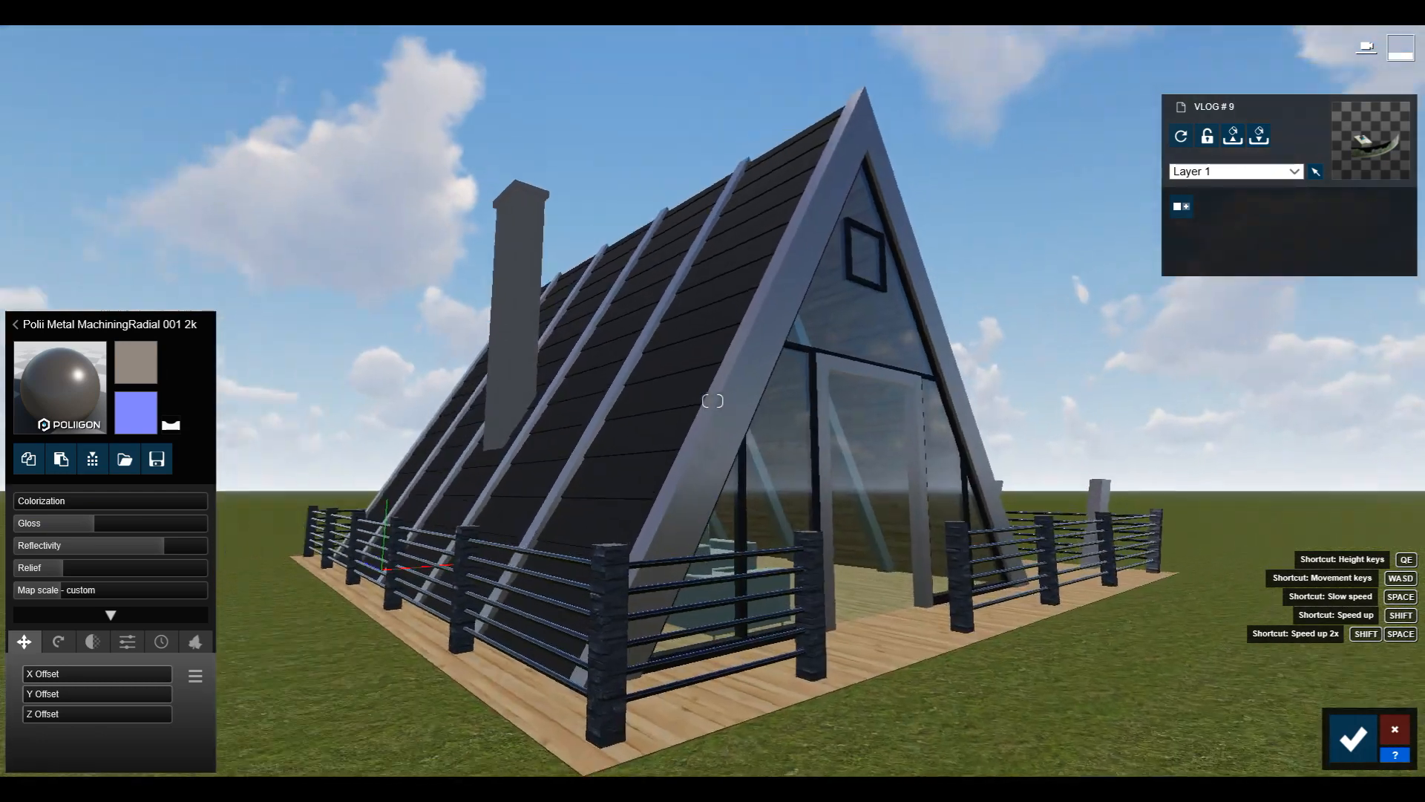
left_click(633, 509)
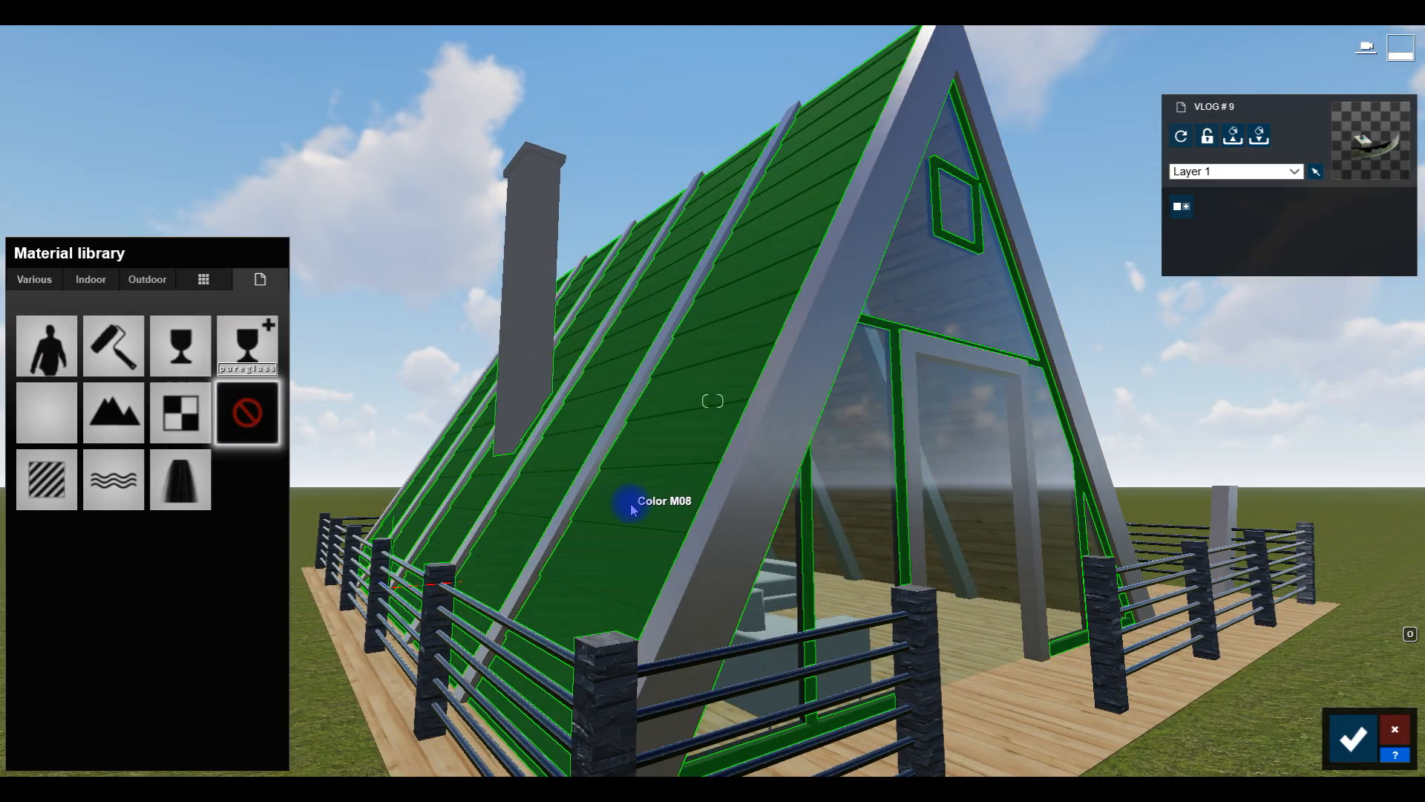
left_click(120, 349)
scroll(550, 238, "down", 1)
Step: Apply the outdoor brick material Bricks 018 1024 to the chimney
left_click(553, 237)
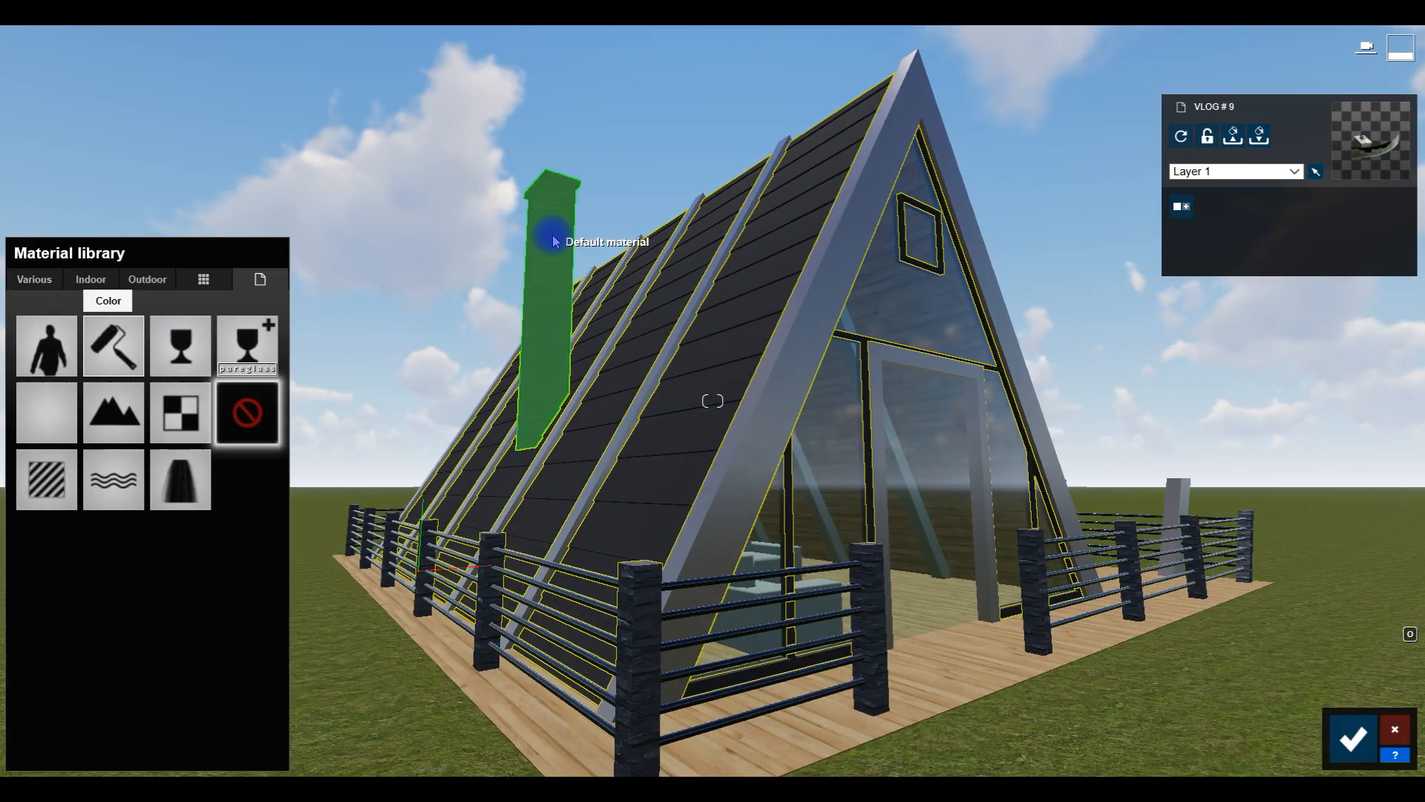
left_click(147, 280)
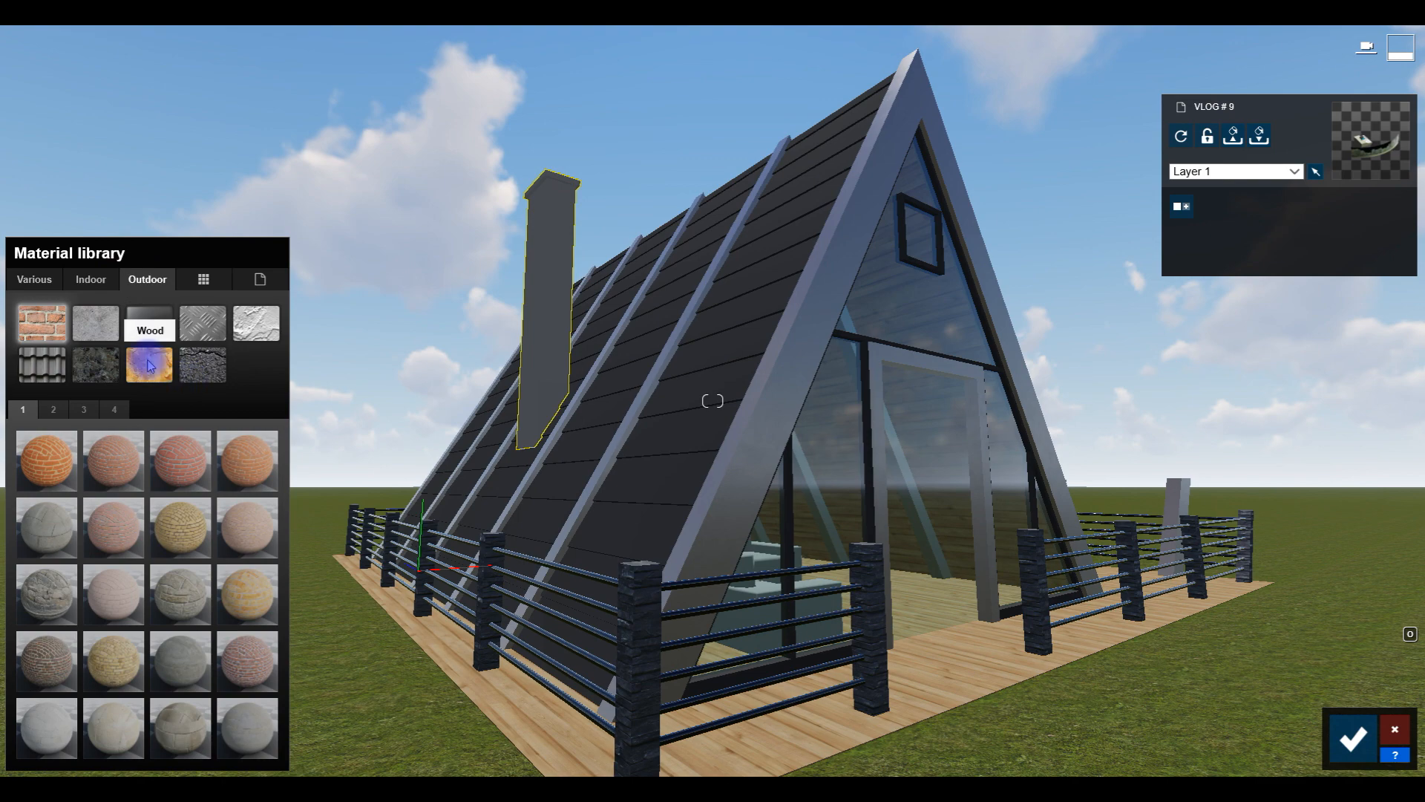
left_click(45, 598)
left_click(53, 658)
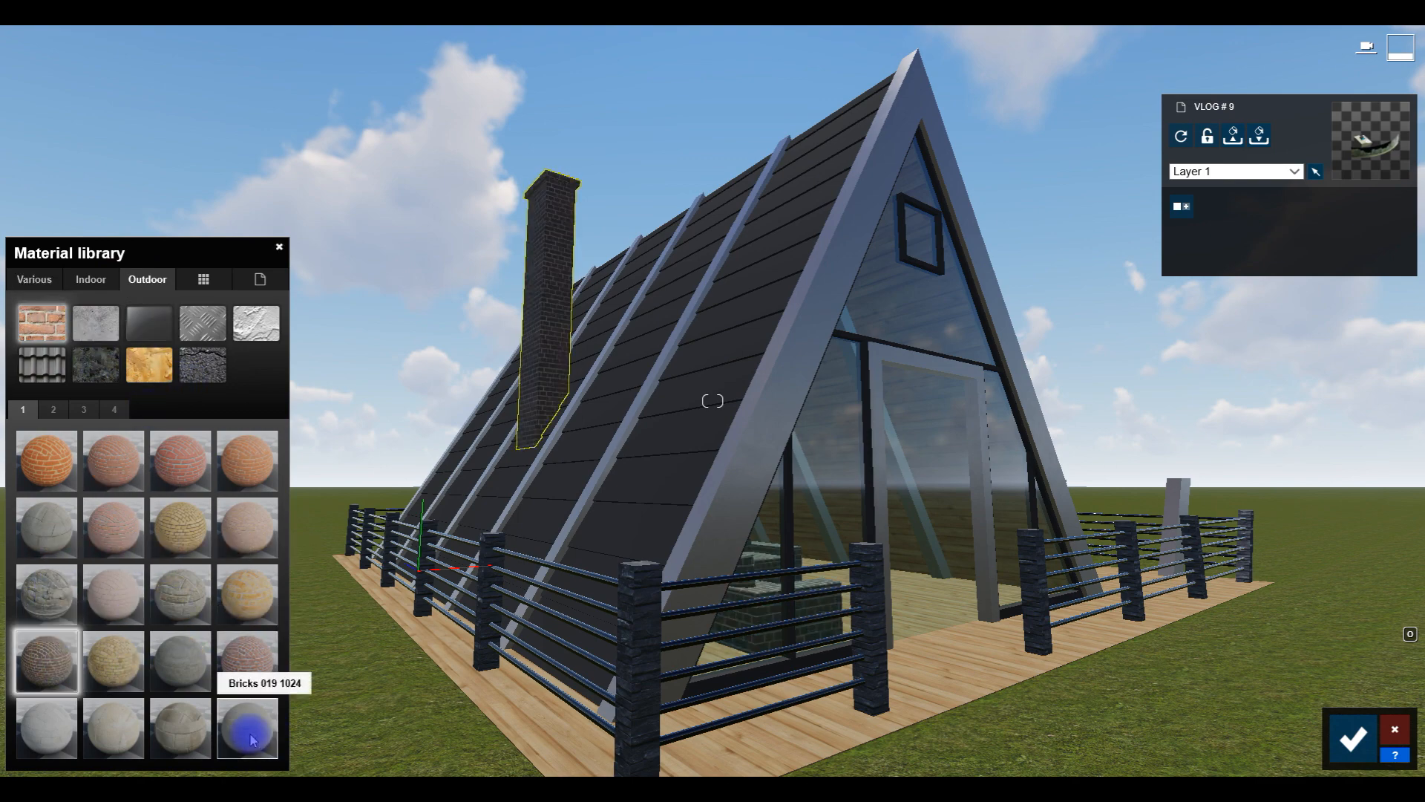
left_click(192, 719)
Step: Increase the reflectivity and reduce the transparency of the Interior Glass 002 material on the front glazing
right_click_drag(1066, 385, 818, 340)
key("w")
key("d")
key("a")
key("s")
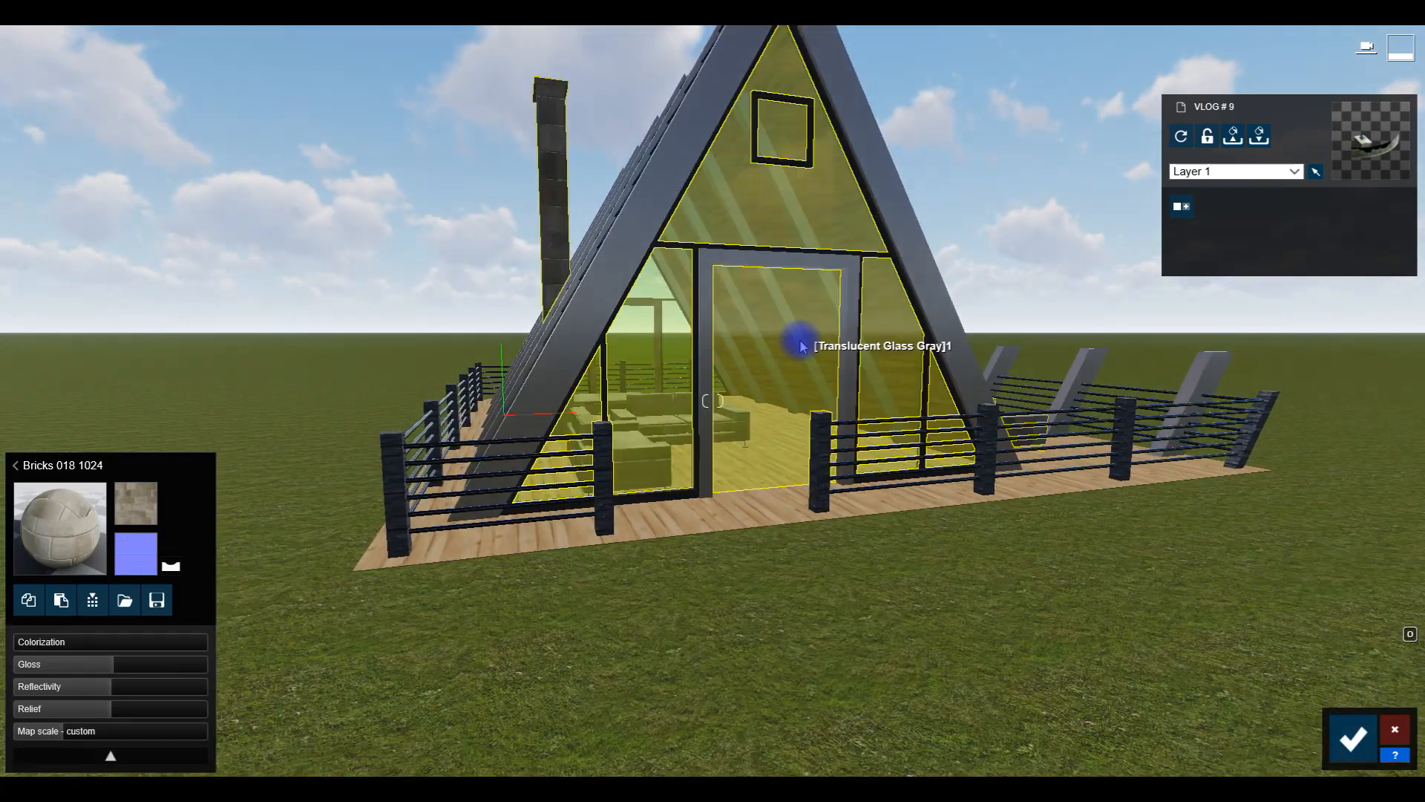
left_click(800, 340)
mouse_move(76, 599)
left_mouse_down()
mouse_move(121, 598)
mouse_move(82, 597)
left_mouse_up()
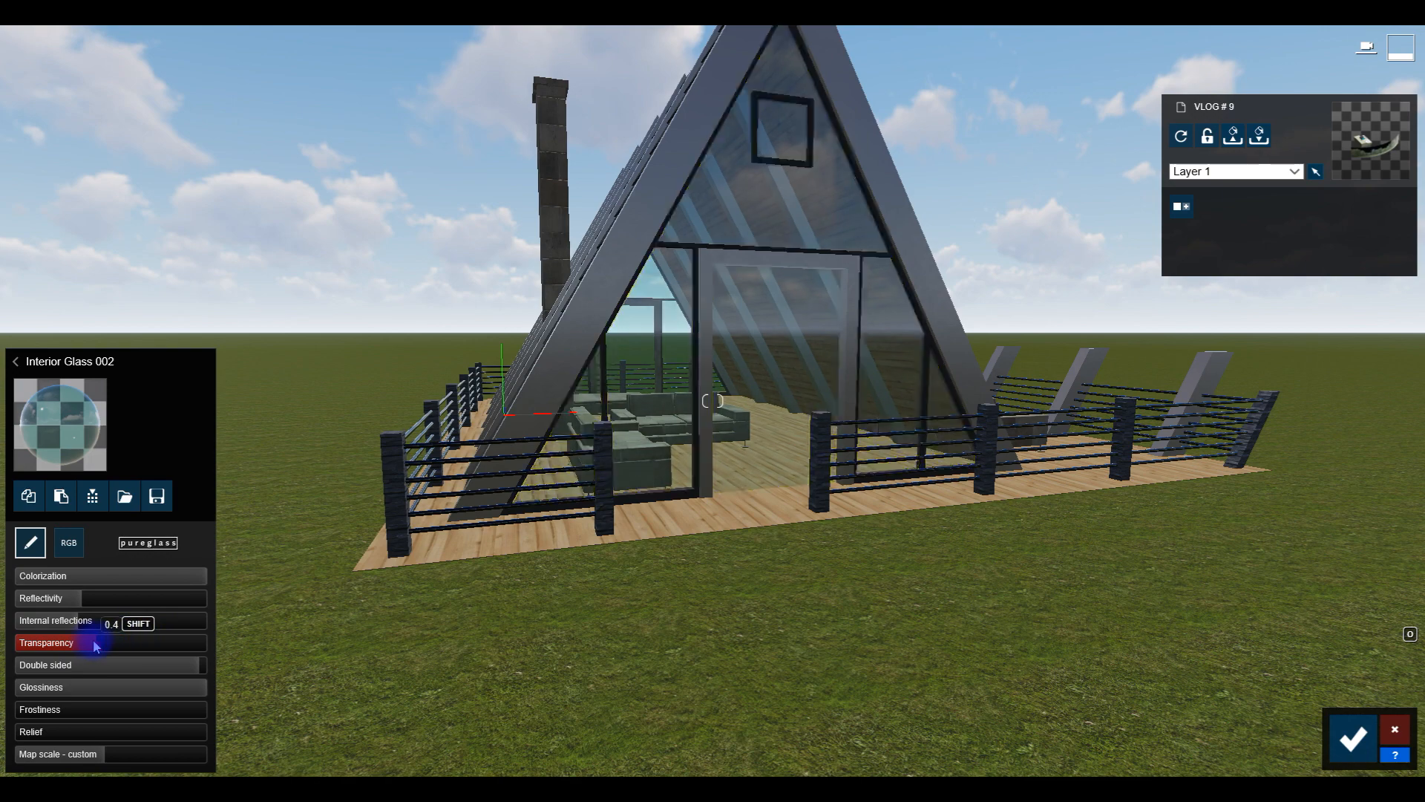
left_click_drag(95, 646, 78, 644)
left_click(90, 598)
Step: Make the front glazing slightly more reflective and even less transparent, and save the material changes
key("s")
mouse_move(334, 520)
right_mouse_down()
mouse_move(614, 385)
mouse_move(352, 534)
right_mouse_up()
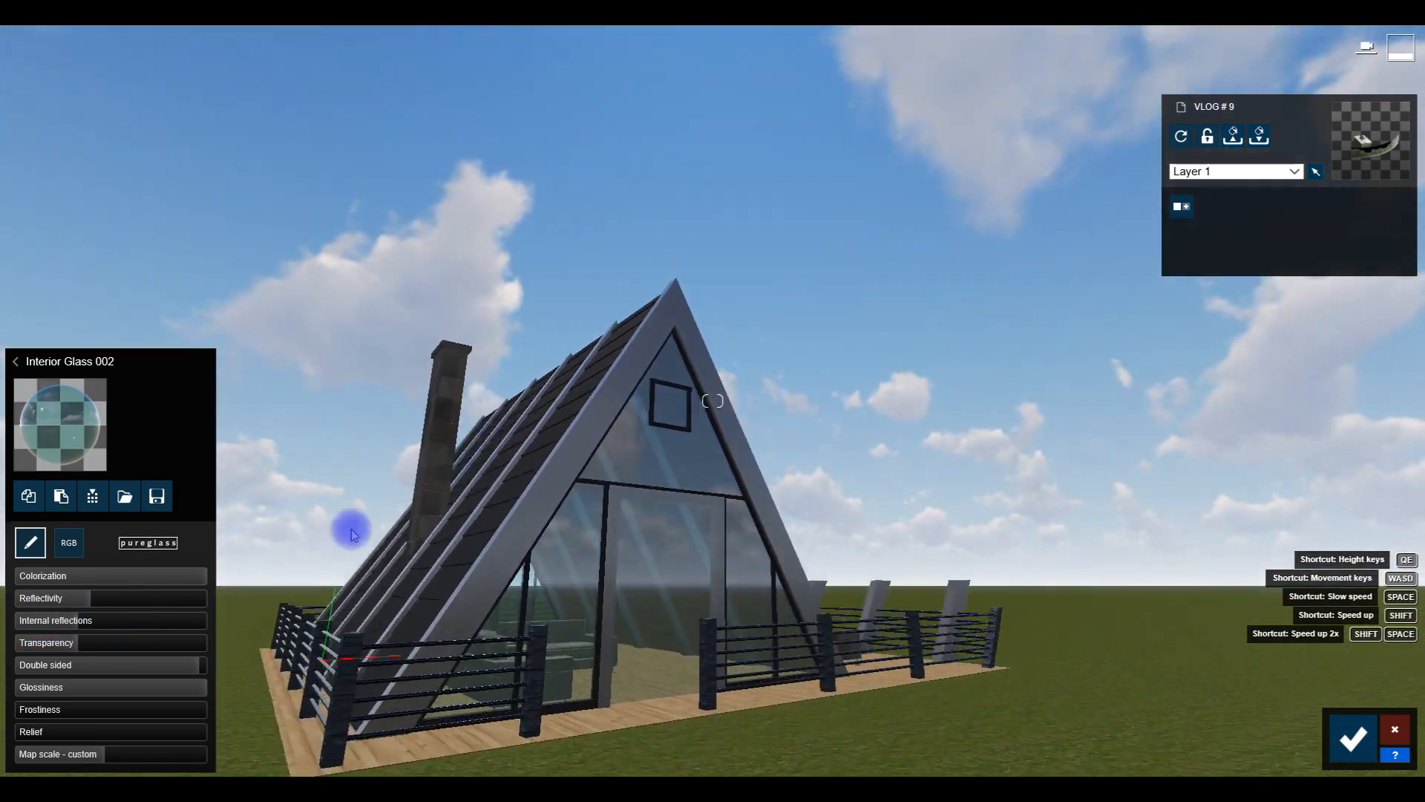
key("w")
left_click_drag(81, 601, 55, 644)
key("a")
right_click_drag(334, 519, 535, 579)
key("w")
key("s")
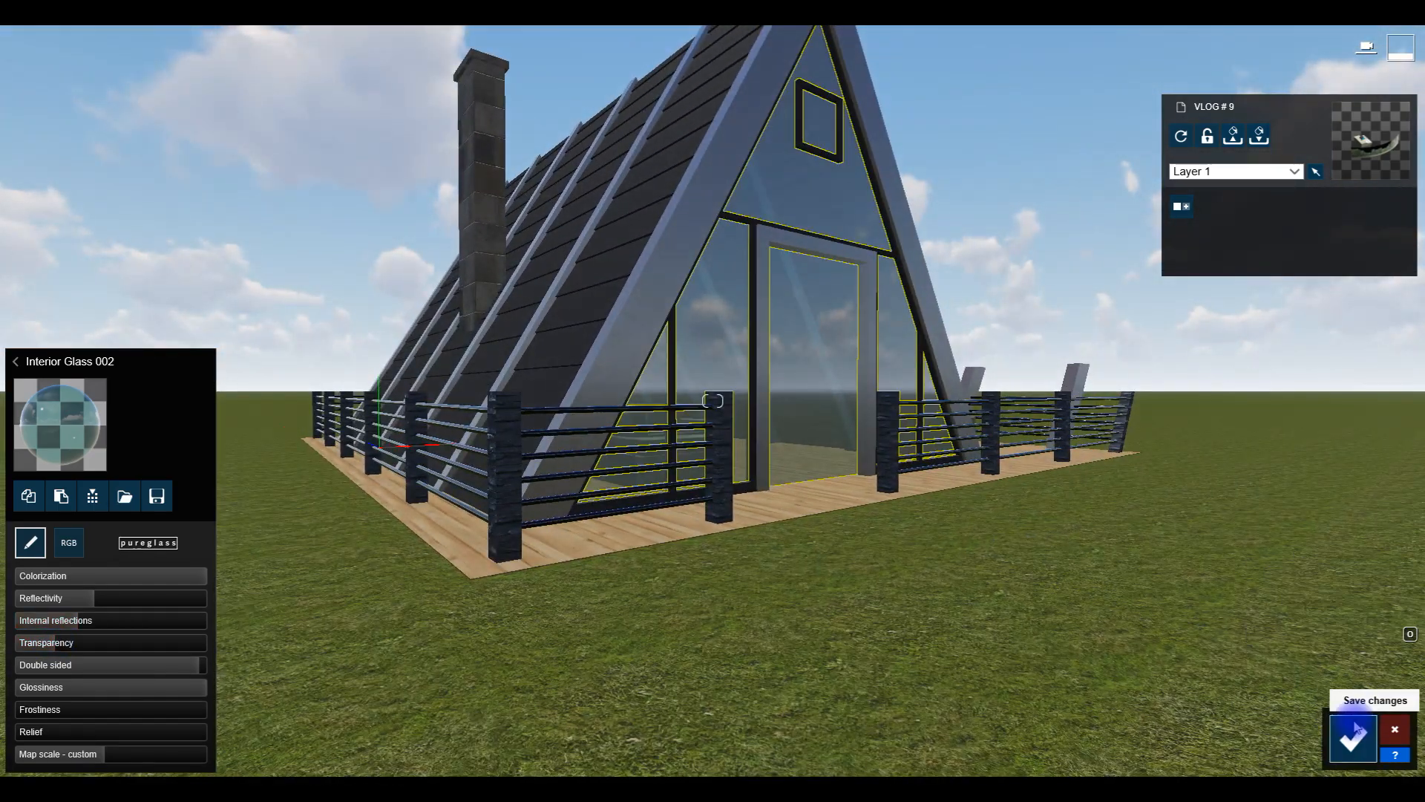
right_click_drag(853, 371, 846, 245)
key("w")
left_click(1352, 736)
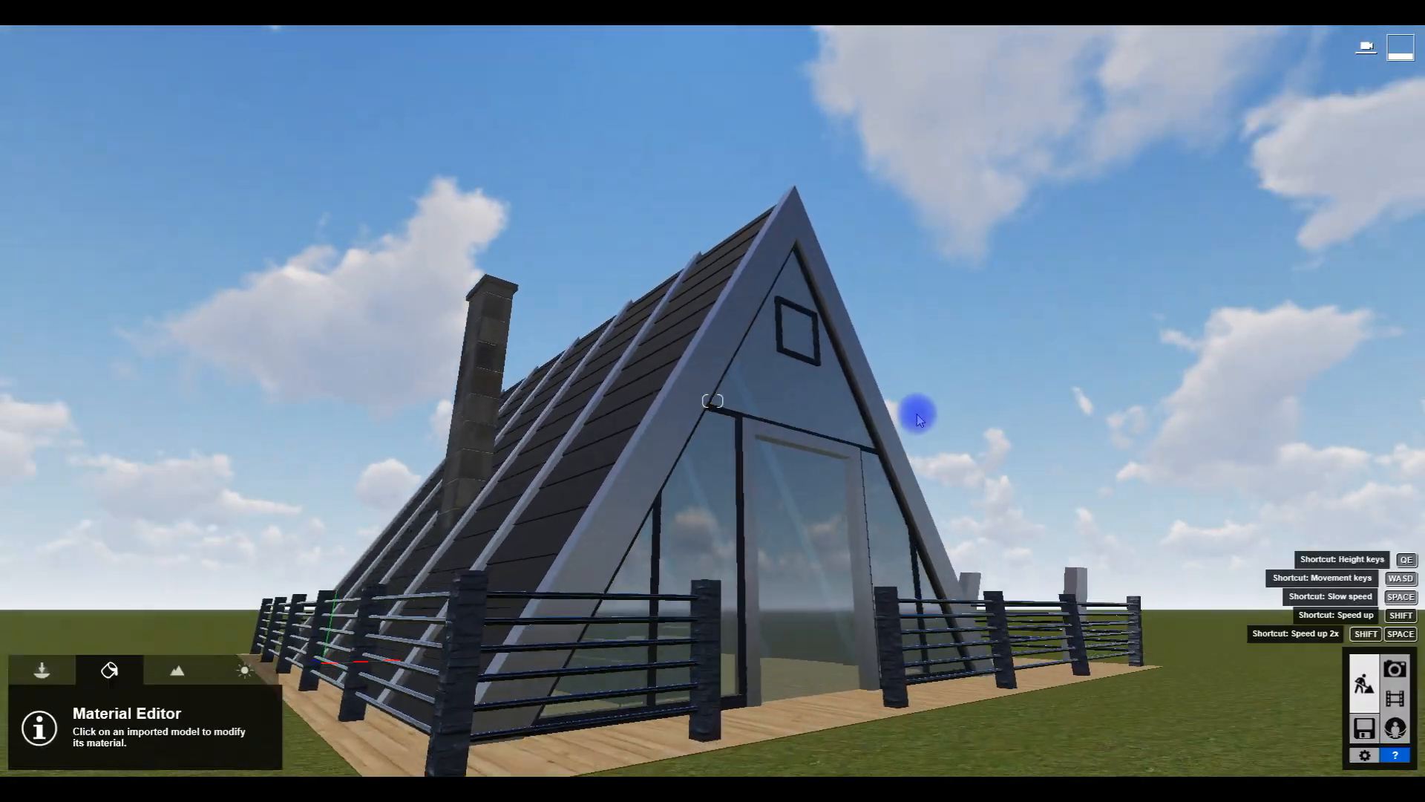
Step: Open the material of the outdoor sofa on the side deck for editing
key("q")
right_click_drag(920, 421, 751, 393)
key("d")
key("s")
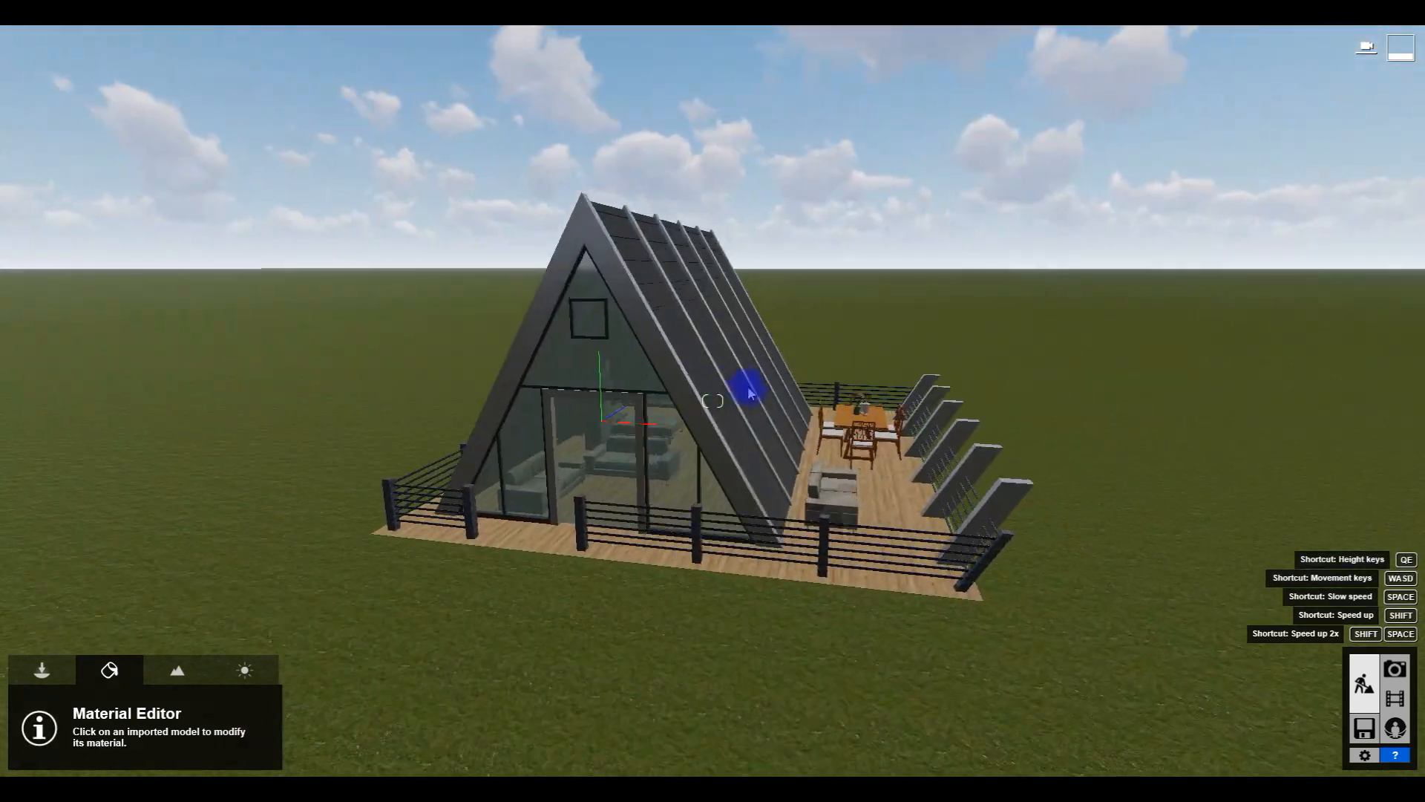
key("w")
key("s")
key("a")
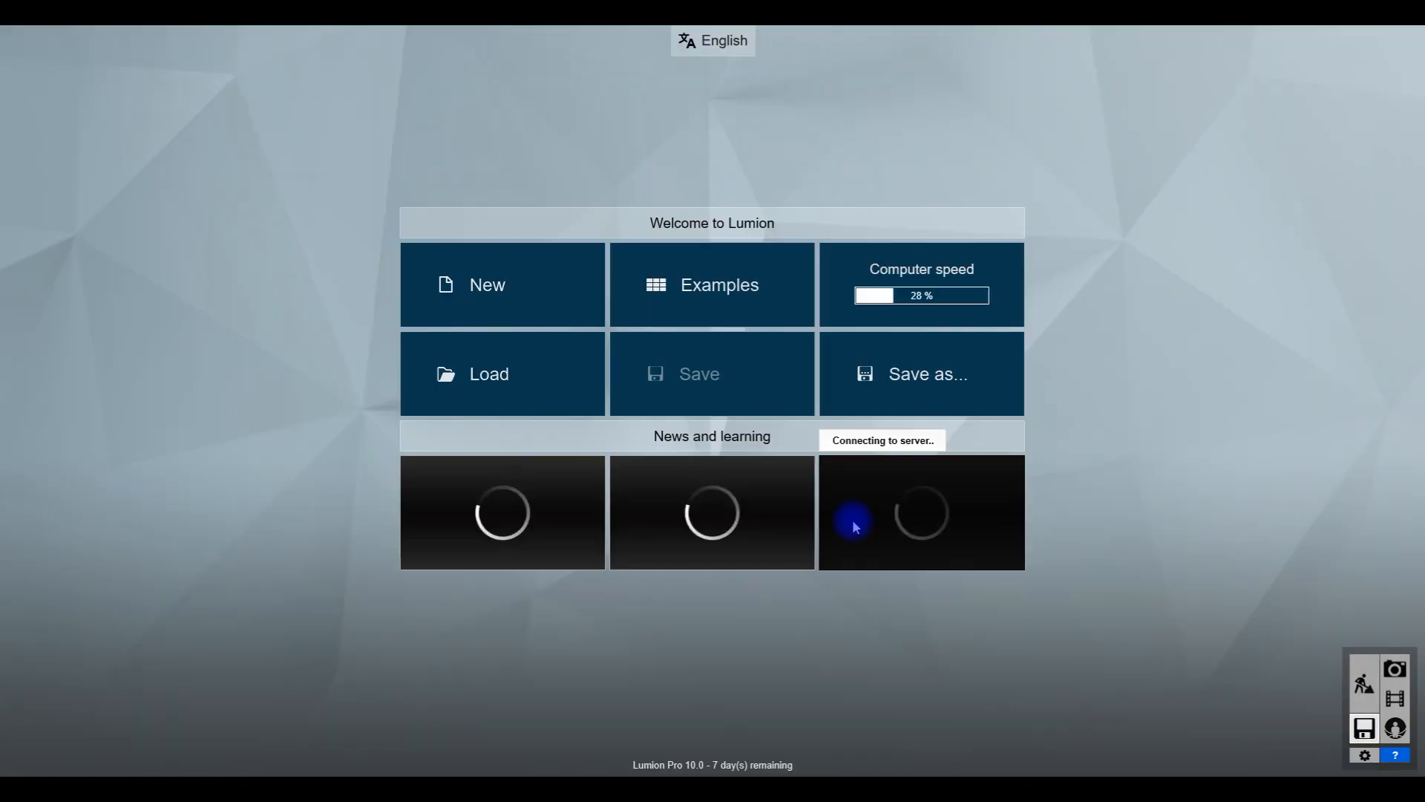
left_click(1368, 684)
left_click(889, 529)
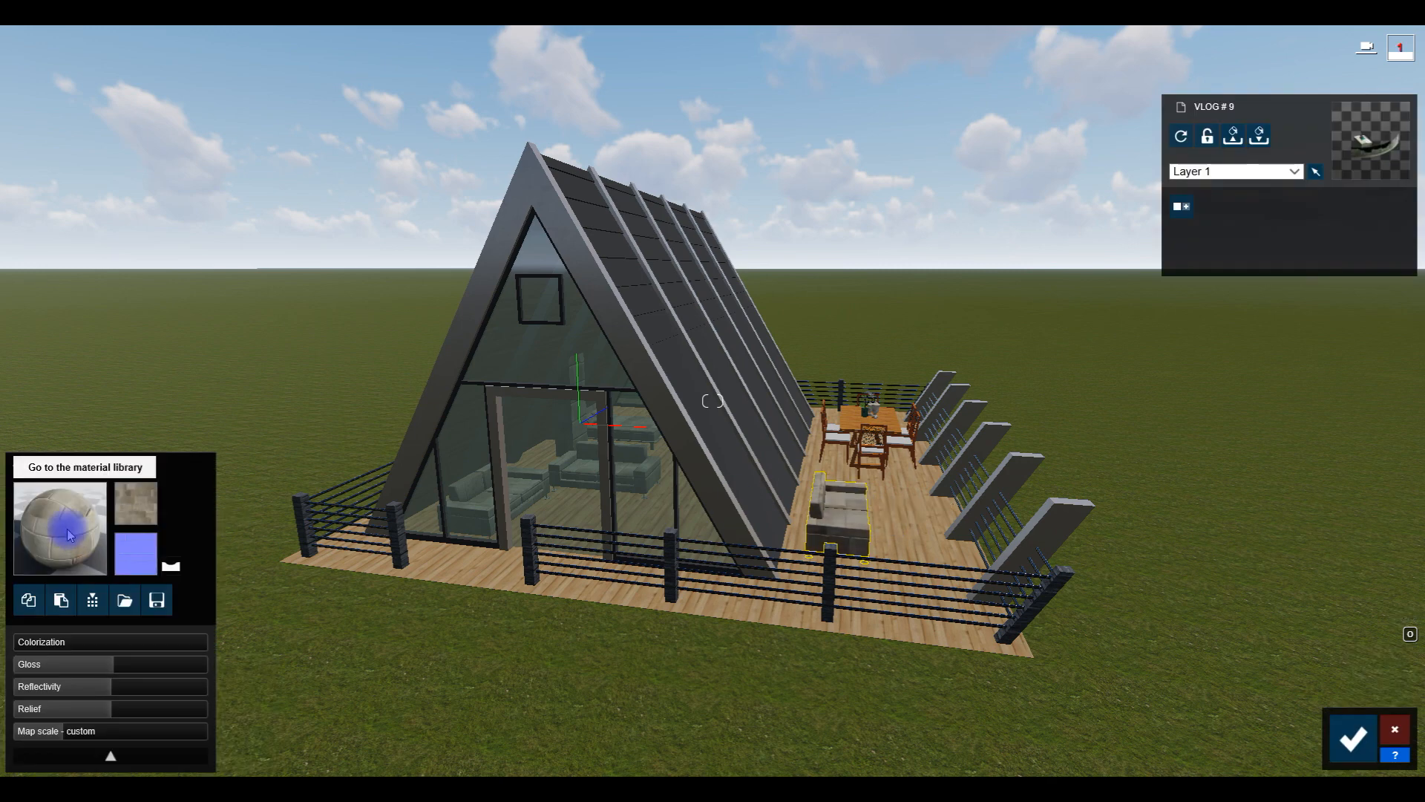
Step: Browse the various, indoor, outdoor and custom categories of the material library for a sofa material
left_click(75, 468)
left_click(91, 279)
left_click(43, 282)
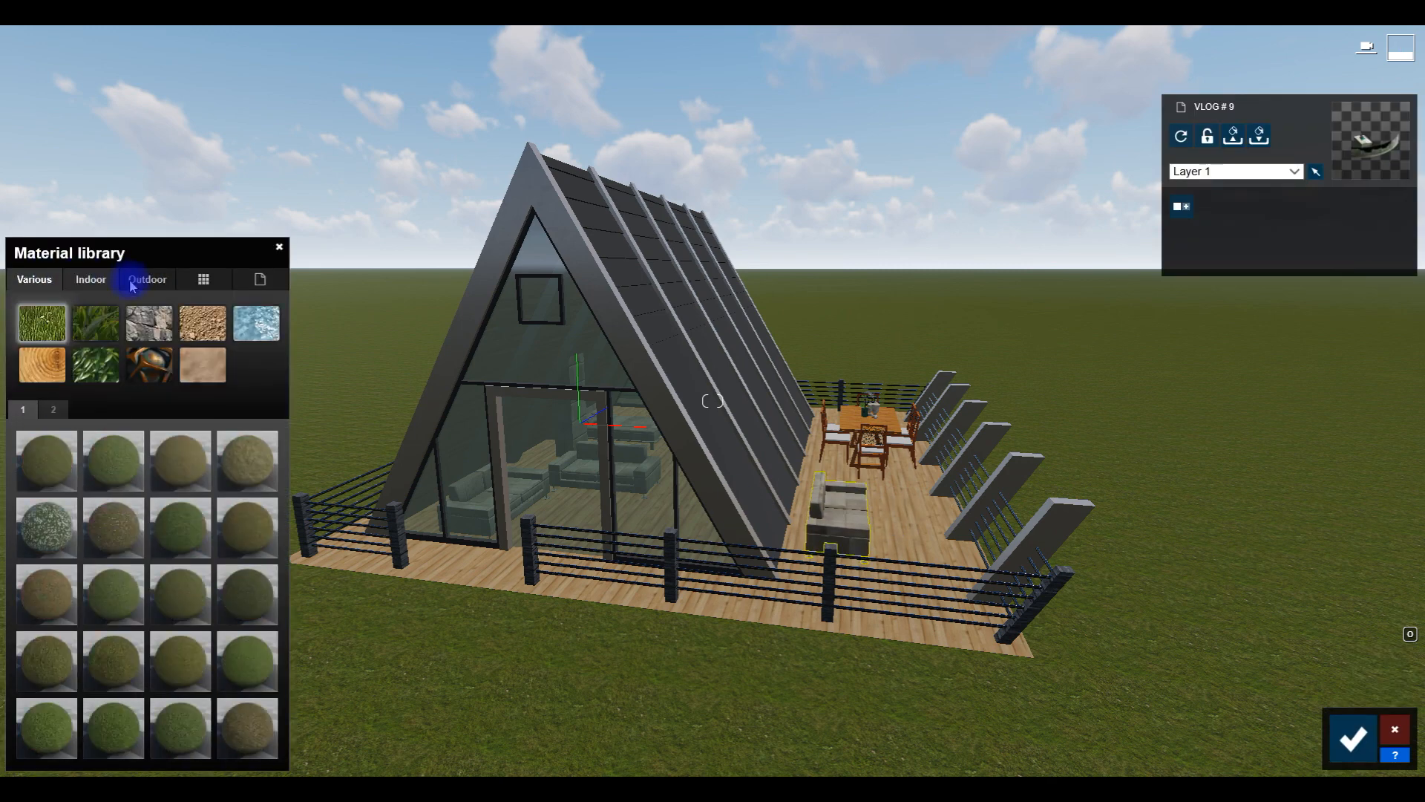
left_click(146, 285)
left_click(203, 281)
left_click(147, 281)
left_click(95, 281)
left_click(43, 281)
left_click(52, 410)
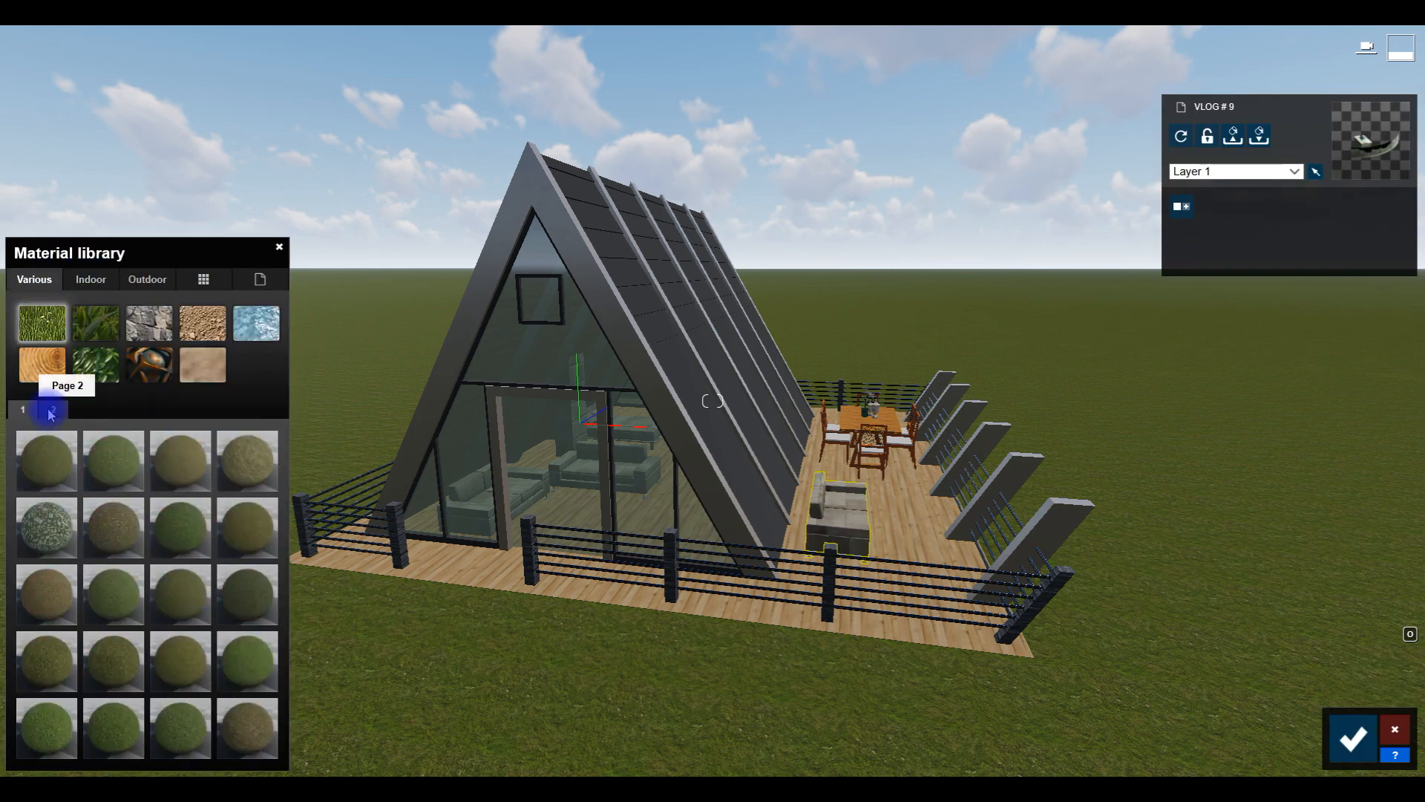
left_click(90, 279)
left_click(203, 280)
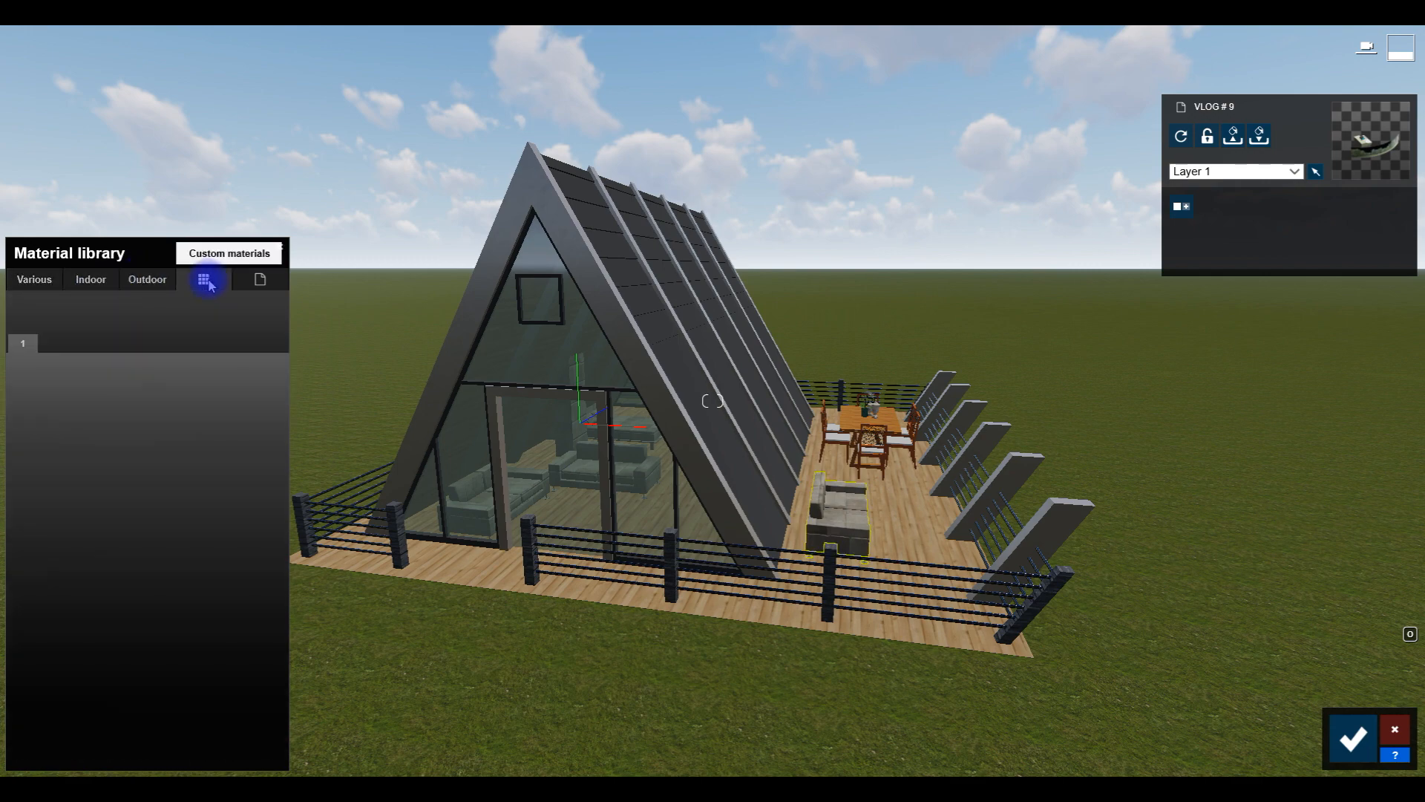
Step: Apply the plain white Color material to the deck sofa and save the material changes
left_click(833, 512)
left_click(14, 465)
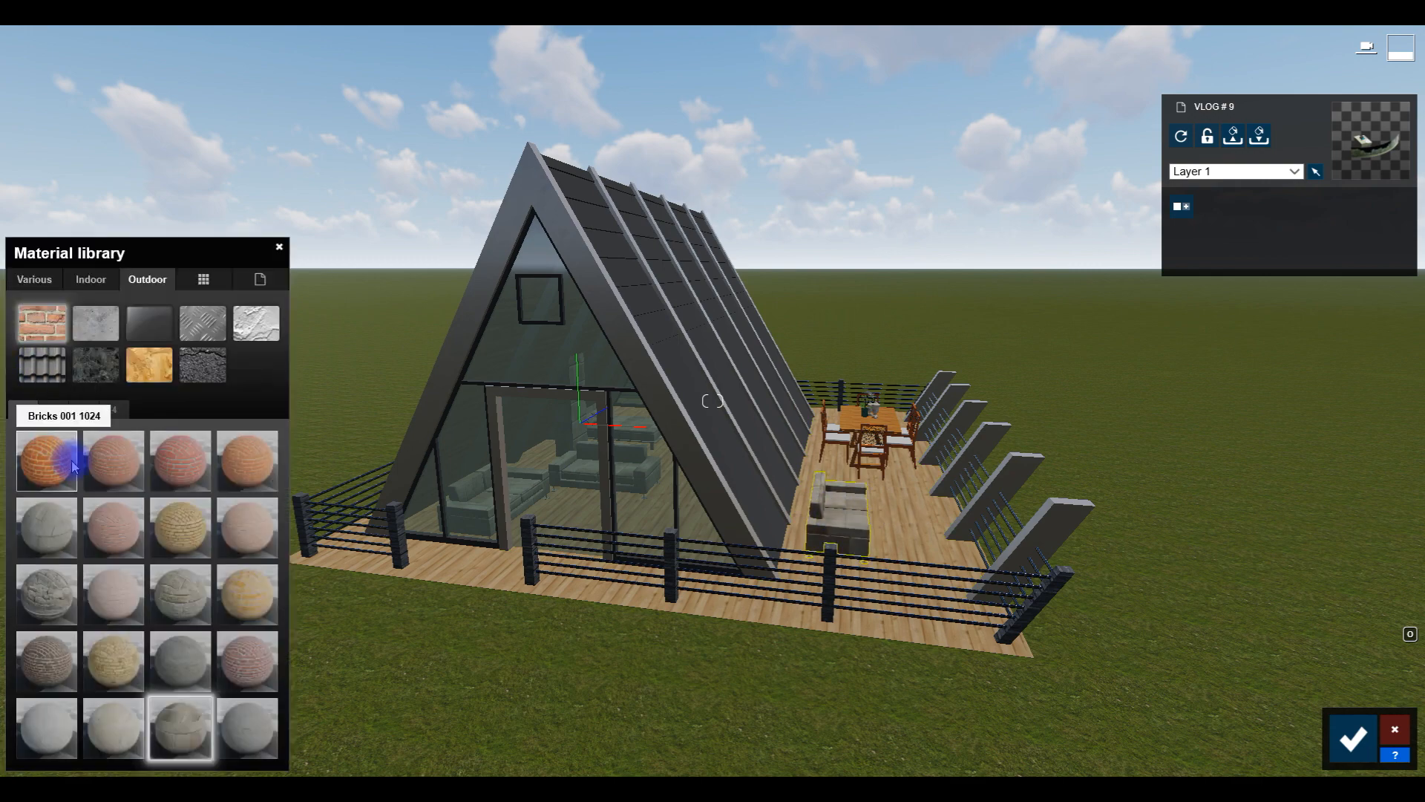
left_click(259, 280)
left_click(114, 346)
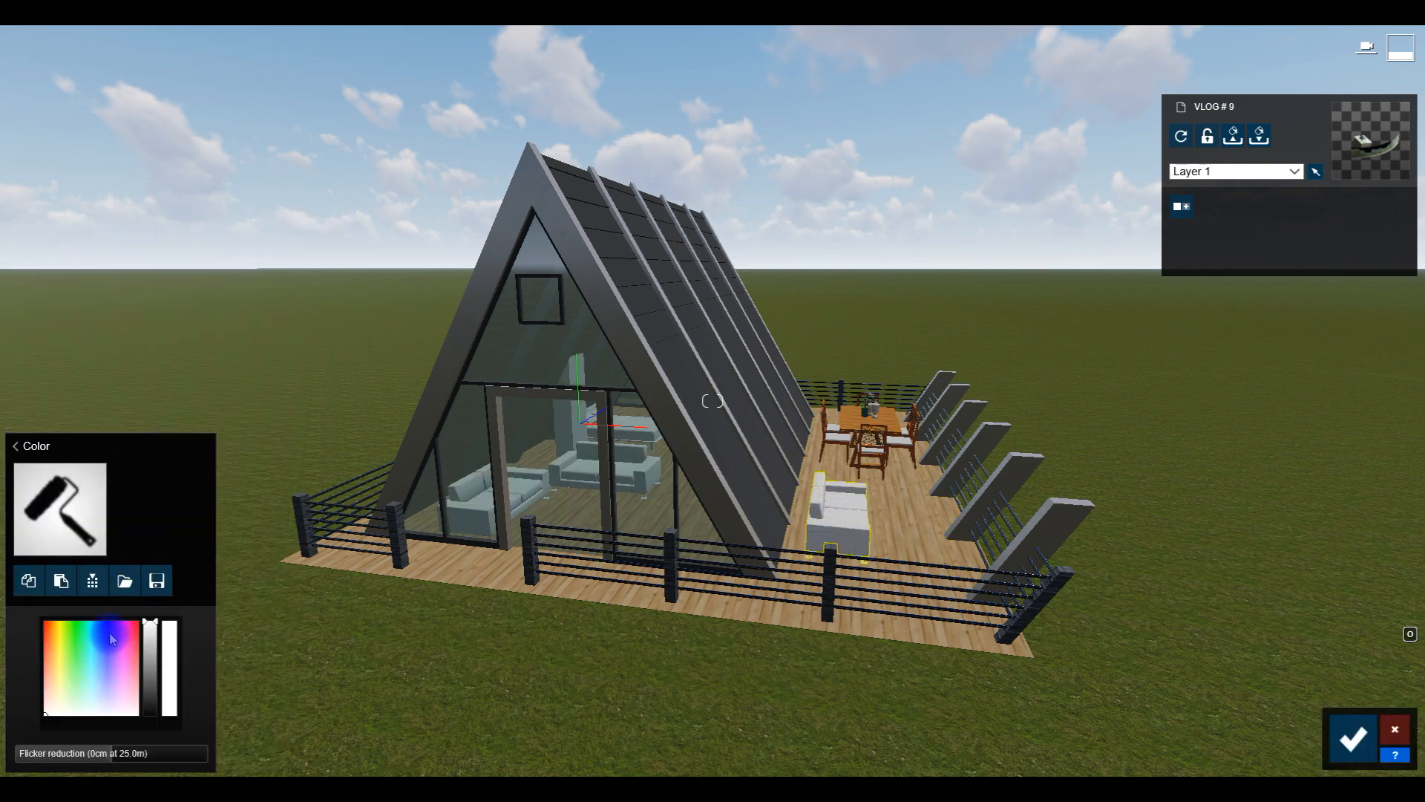
key("a")
right_click_drag(458, 518, 535, 540)
key("w")
key("s")
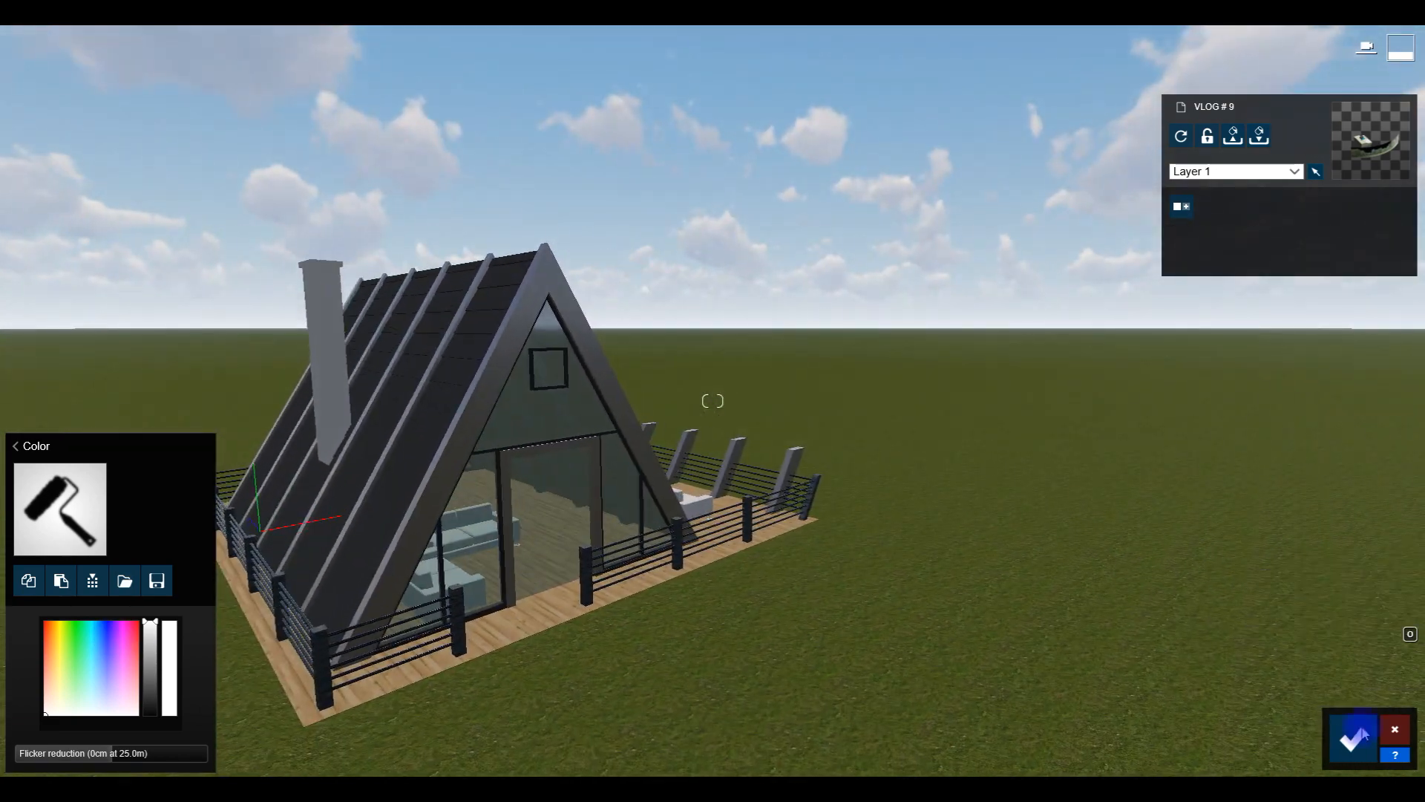
left_click(1354, 736)
Step: Place four Alexandra Palm Large trees on the lawn around the corners of the house
key("d")
right_click_drag(750, 475, 687, 547)
key("w")
key("s")
key("q")
left_click(41, 671)
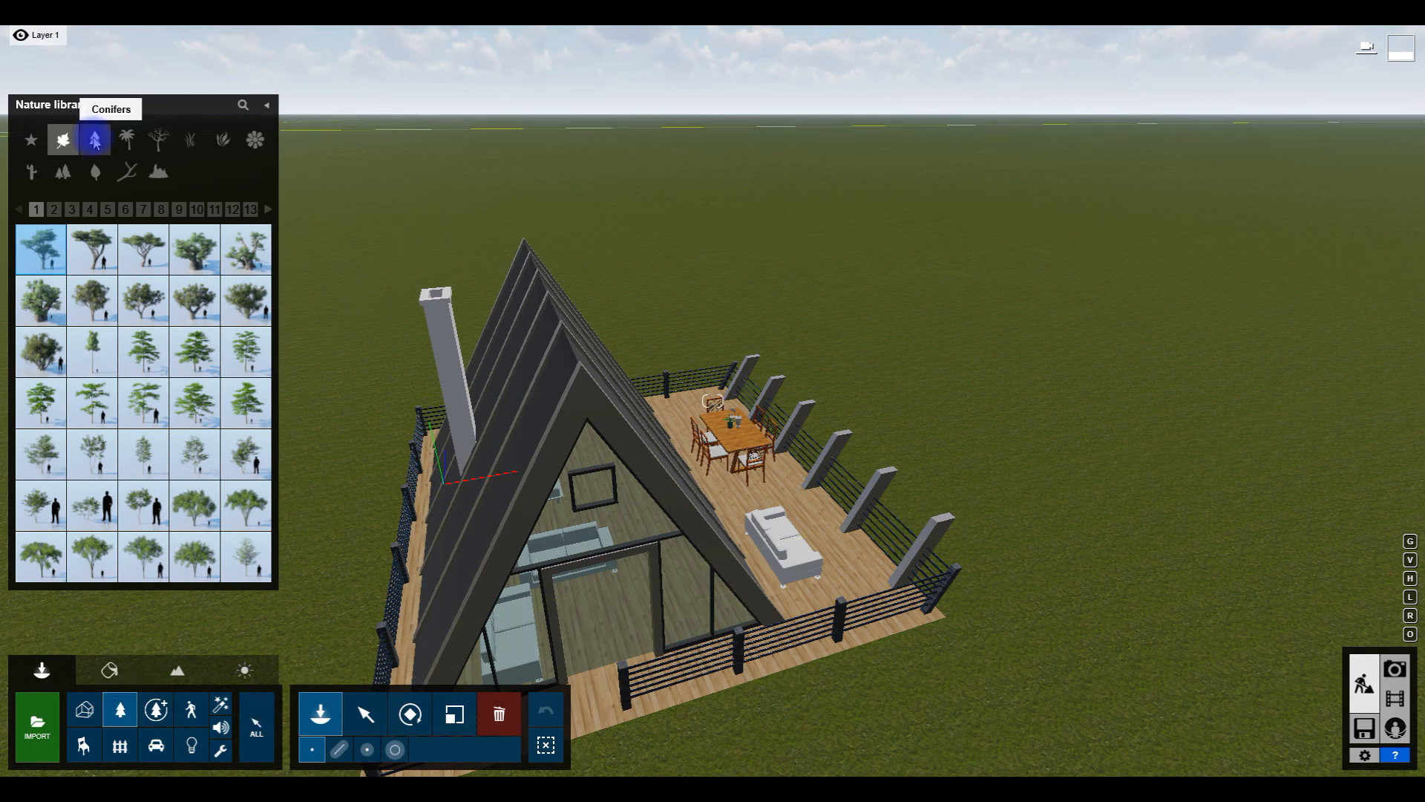
left_click(197, 245)
key("s")
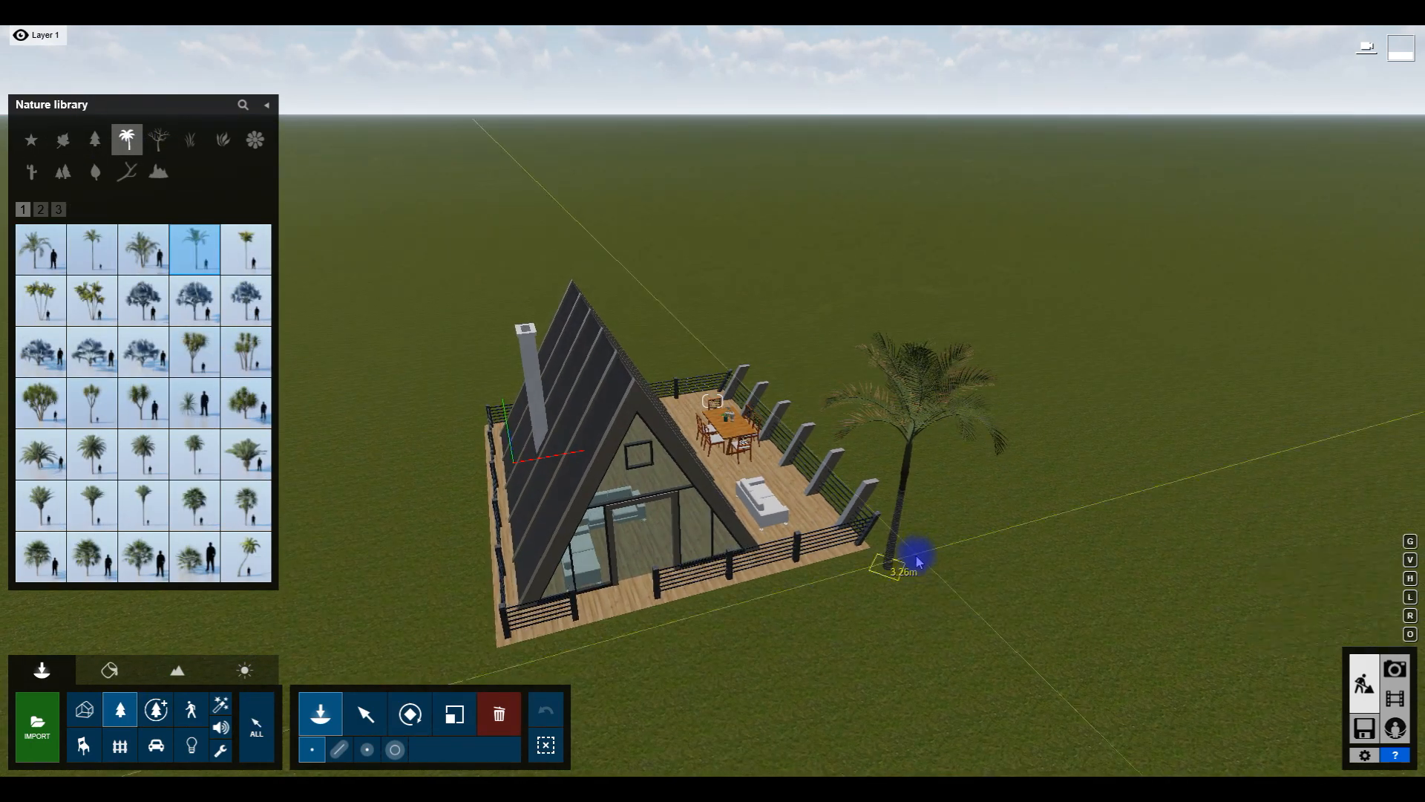
left_click(913, 562)
left_click(402, 672)
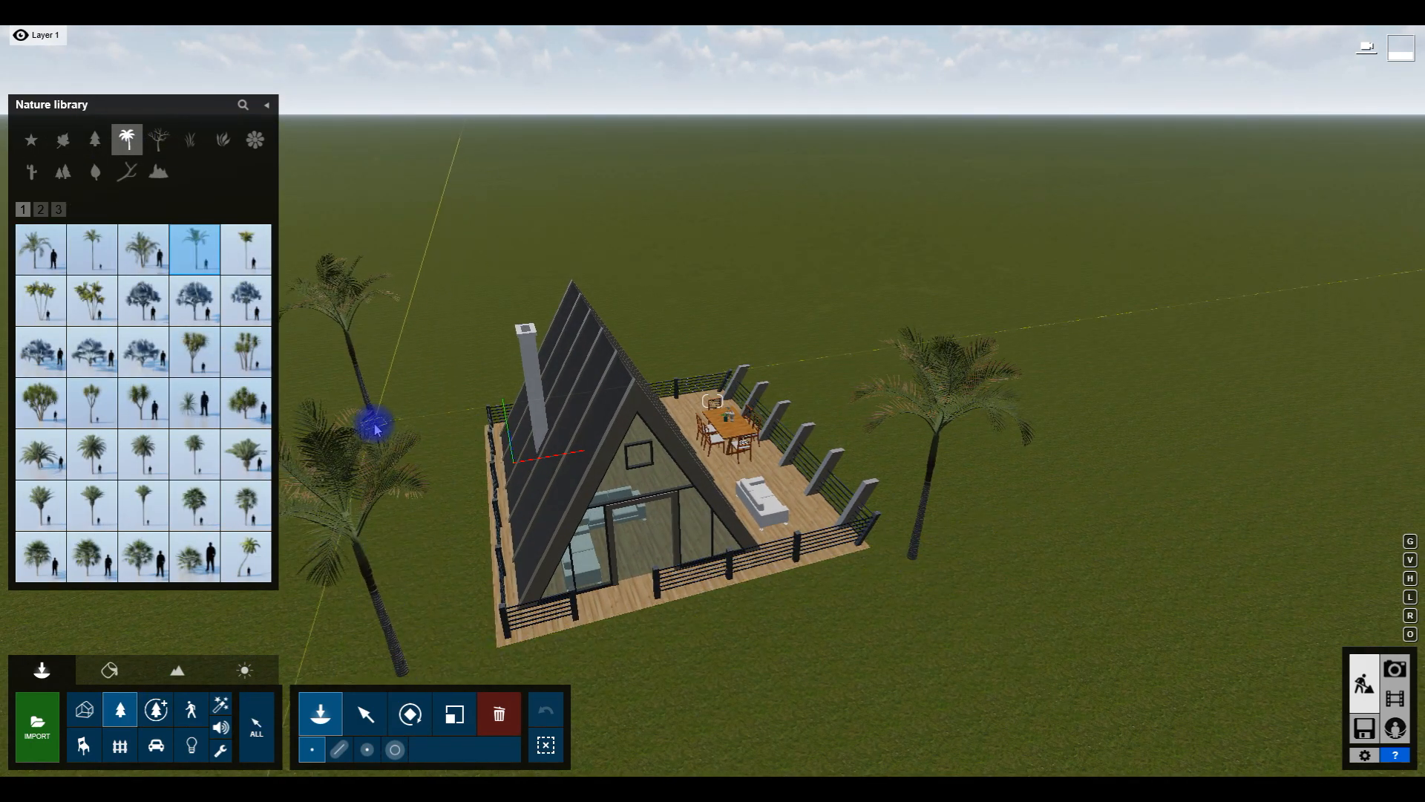
left_click(757, 373)
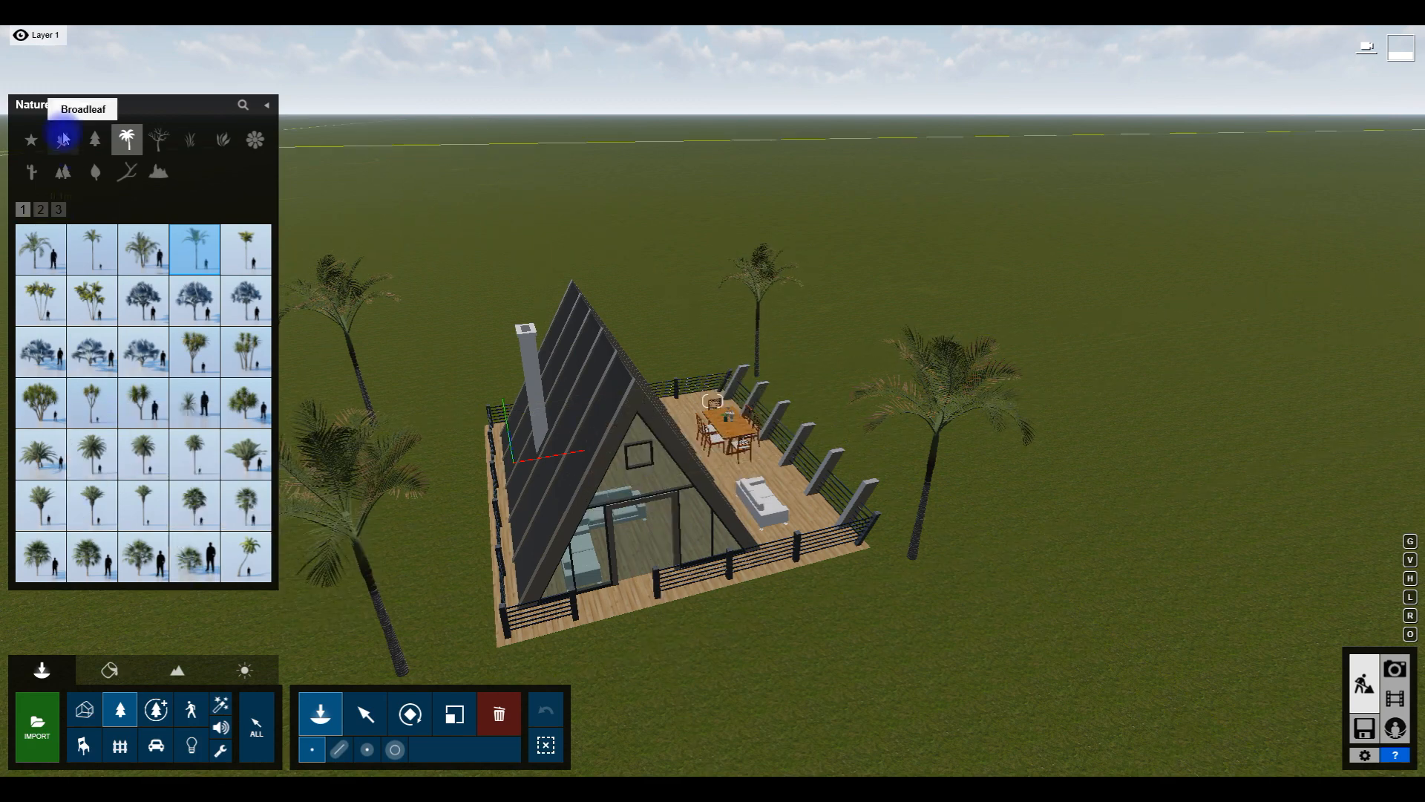
Step: Mass-place a line of five tall conifers behind the house and the dining deck
left_click(95, 139)
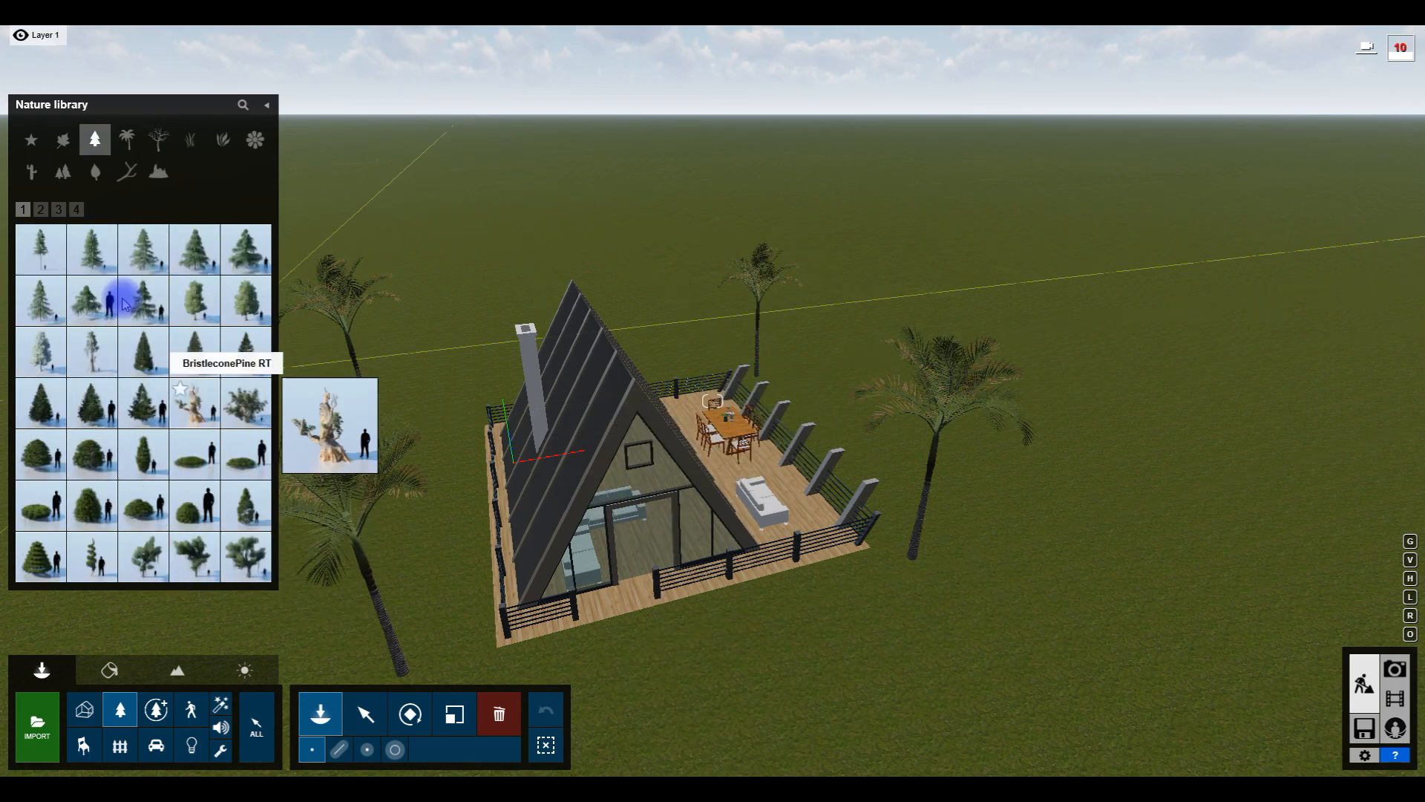
left_click(151, 364)
left_click(339, 749)
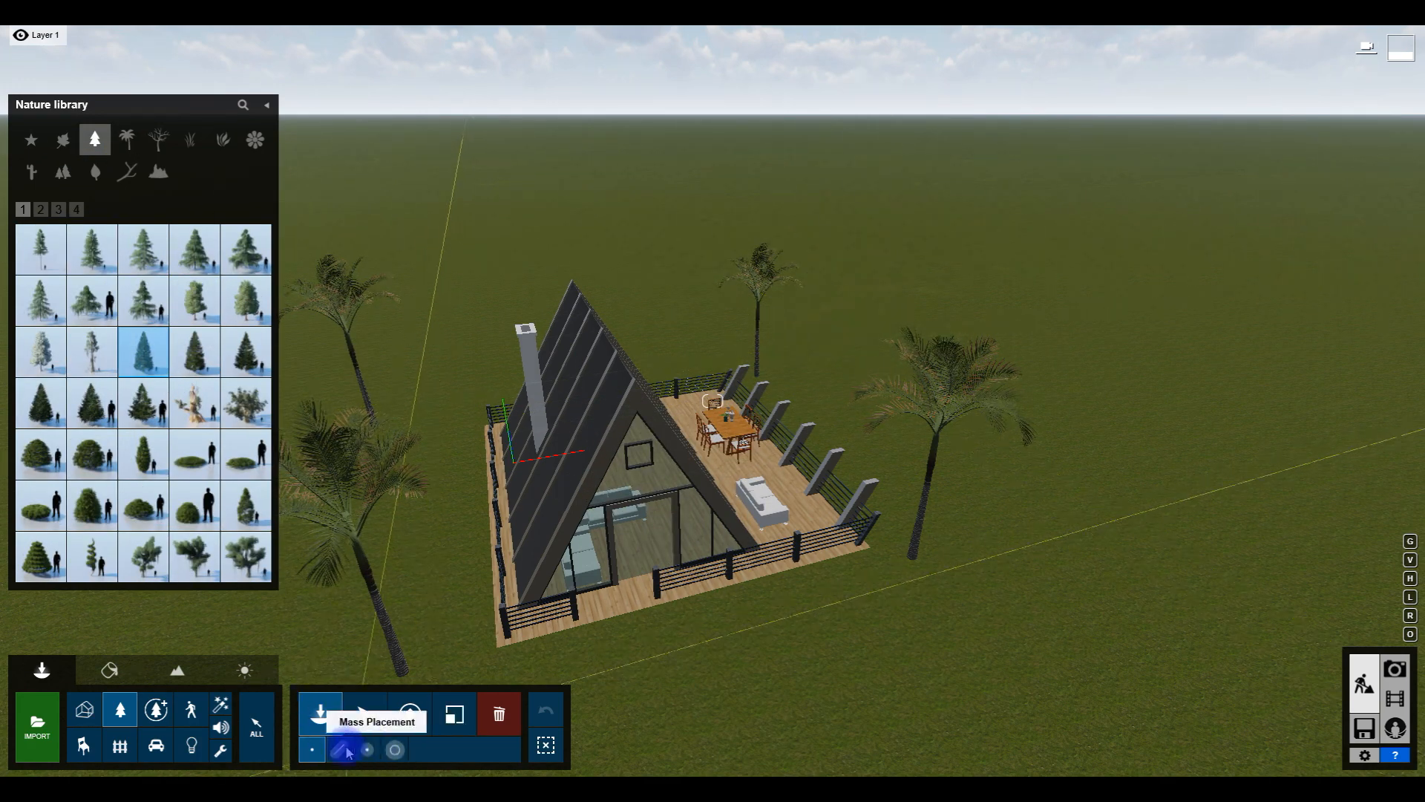
left_click(609, 310)
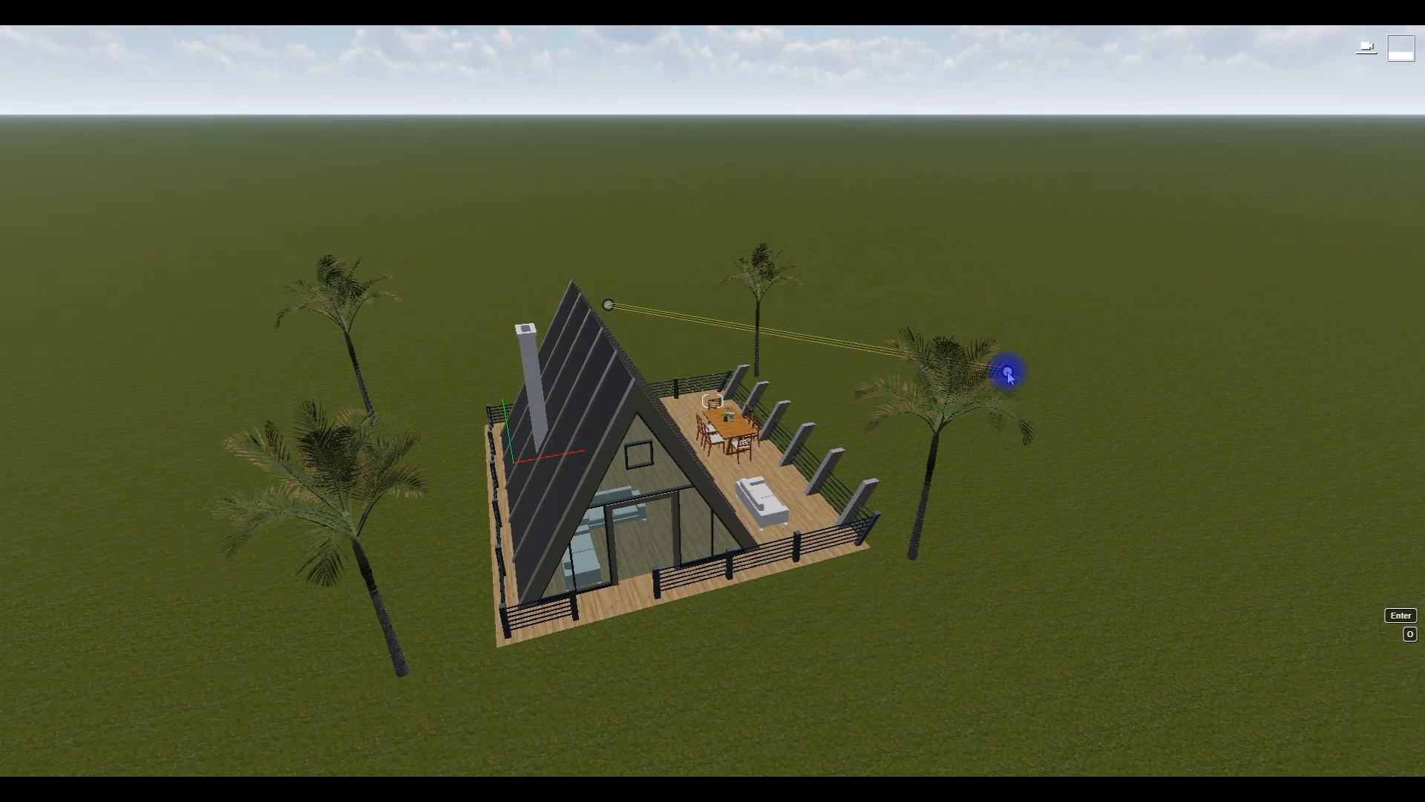
left_click(1008, 373)
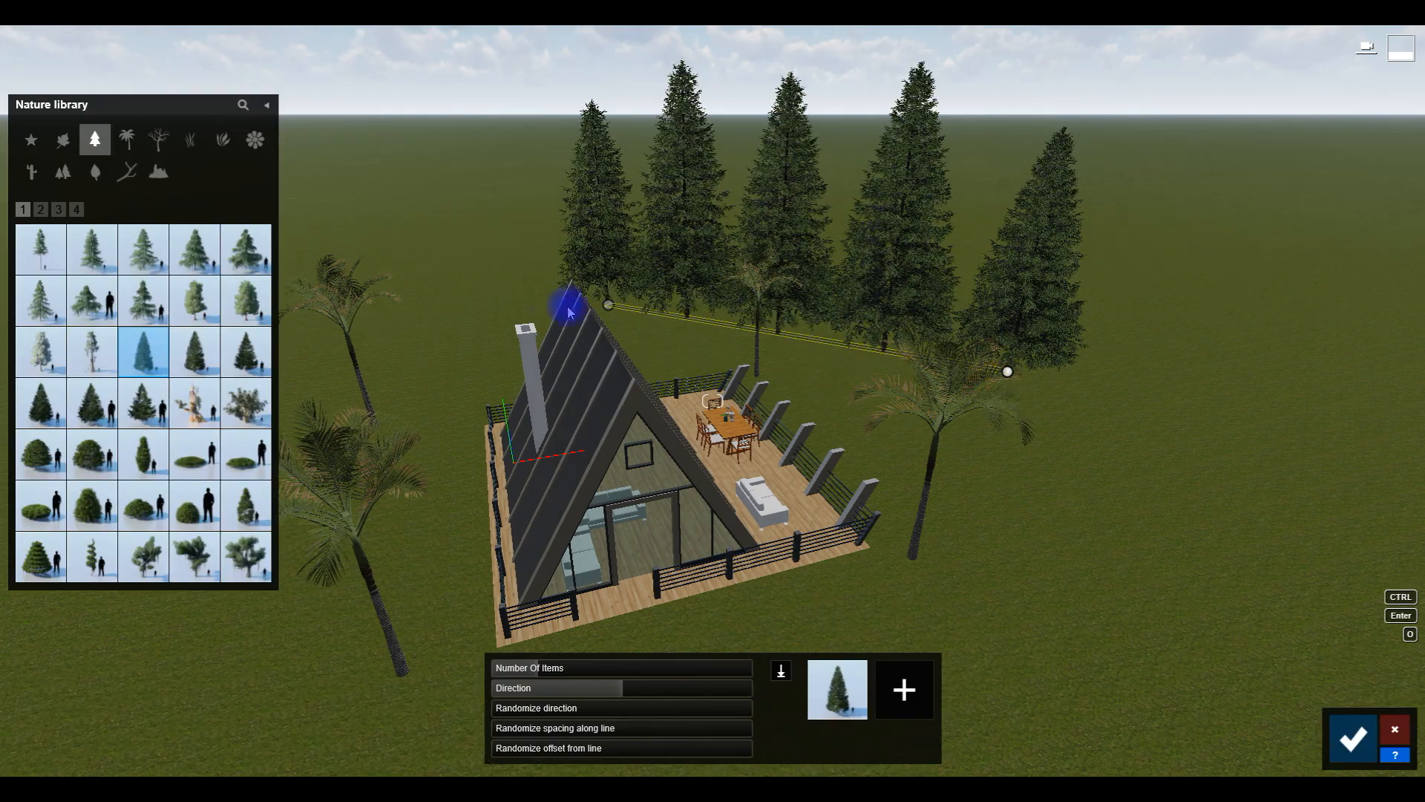
left_click(1349, 737)
Step: Mass-place a second line of the same conifers behind the chimney side of the house
left_click(534, 309)
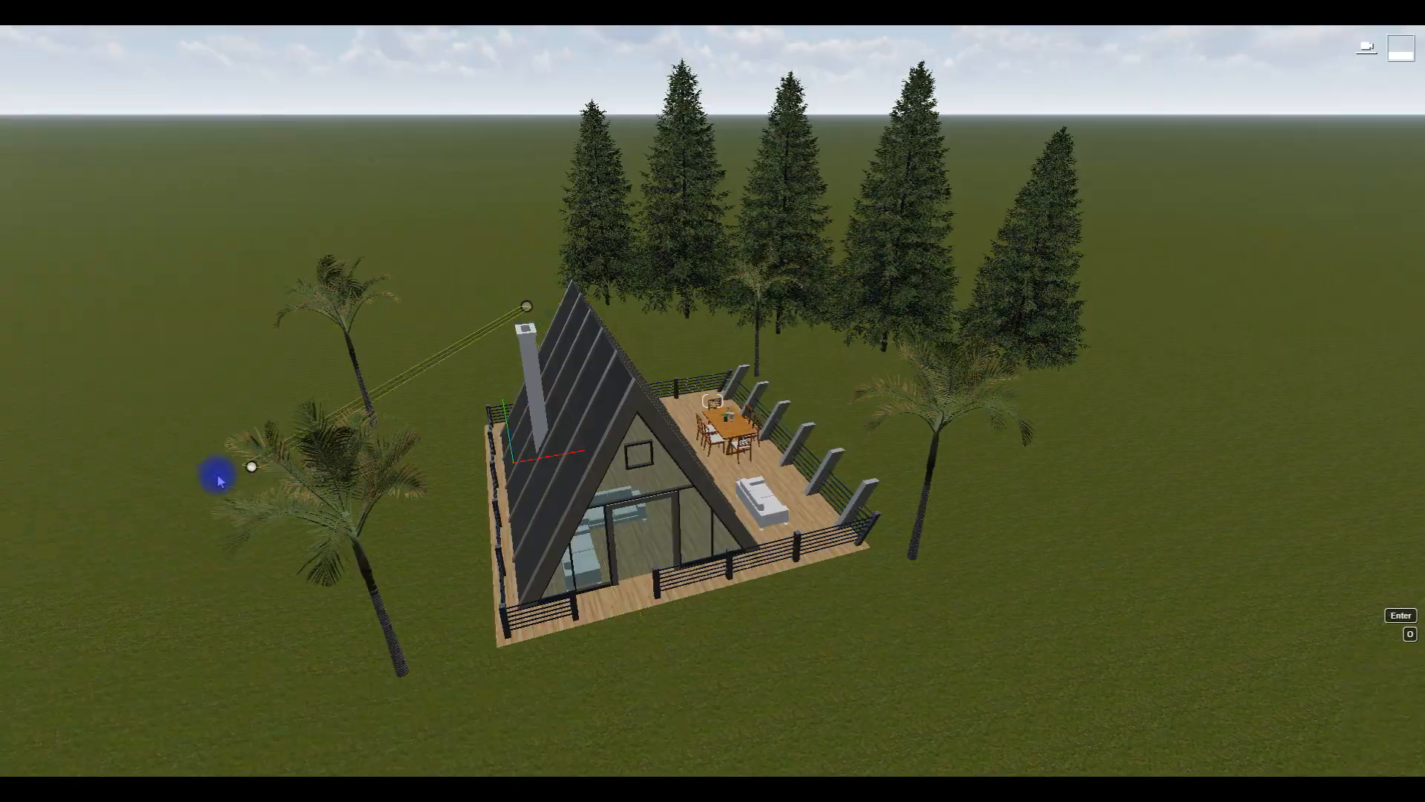
left_click(196, 484)
left_click(1349, 737)
Step: Switch to Photo mode and add the 2-Point Perspective camera effect to photo 1
key("a")
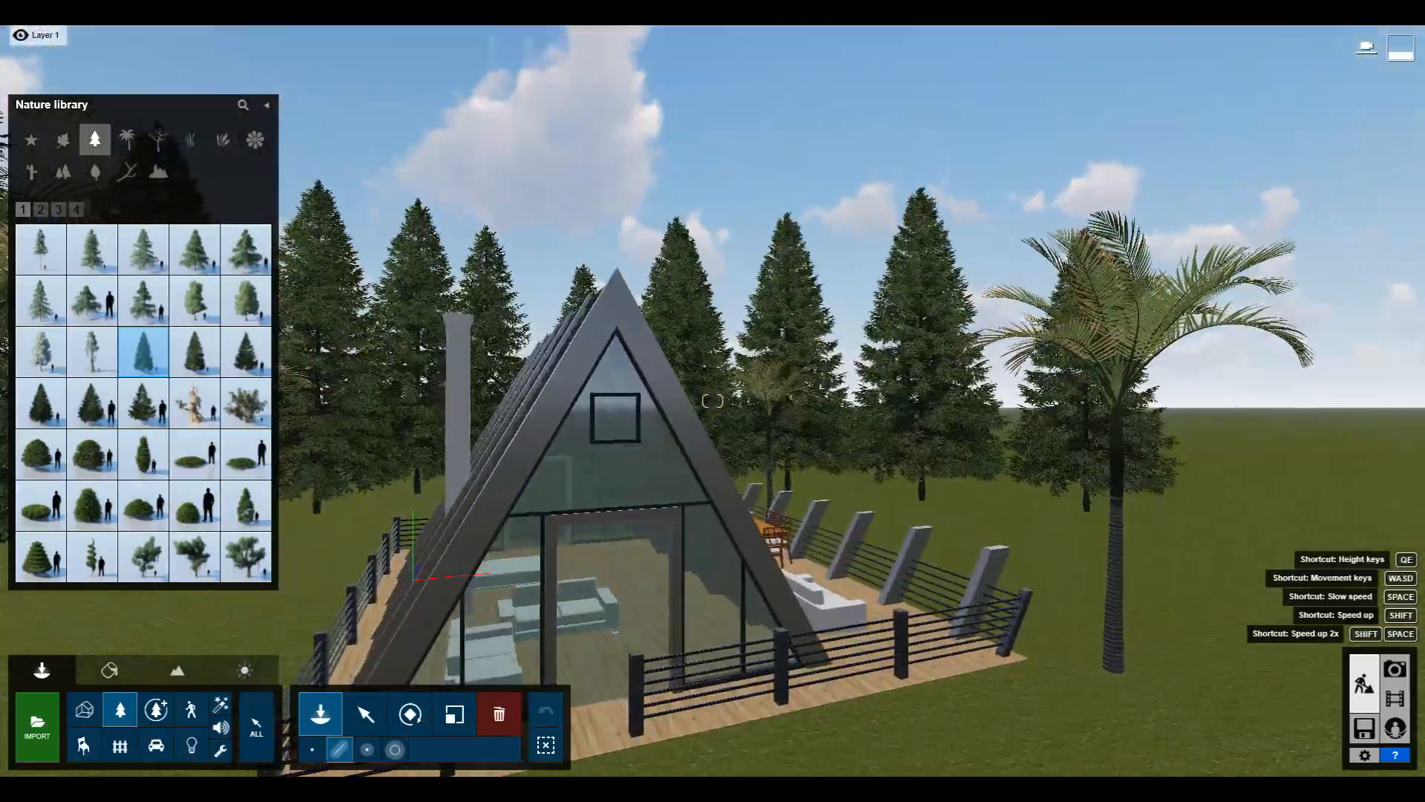
key("w")
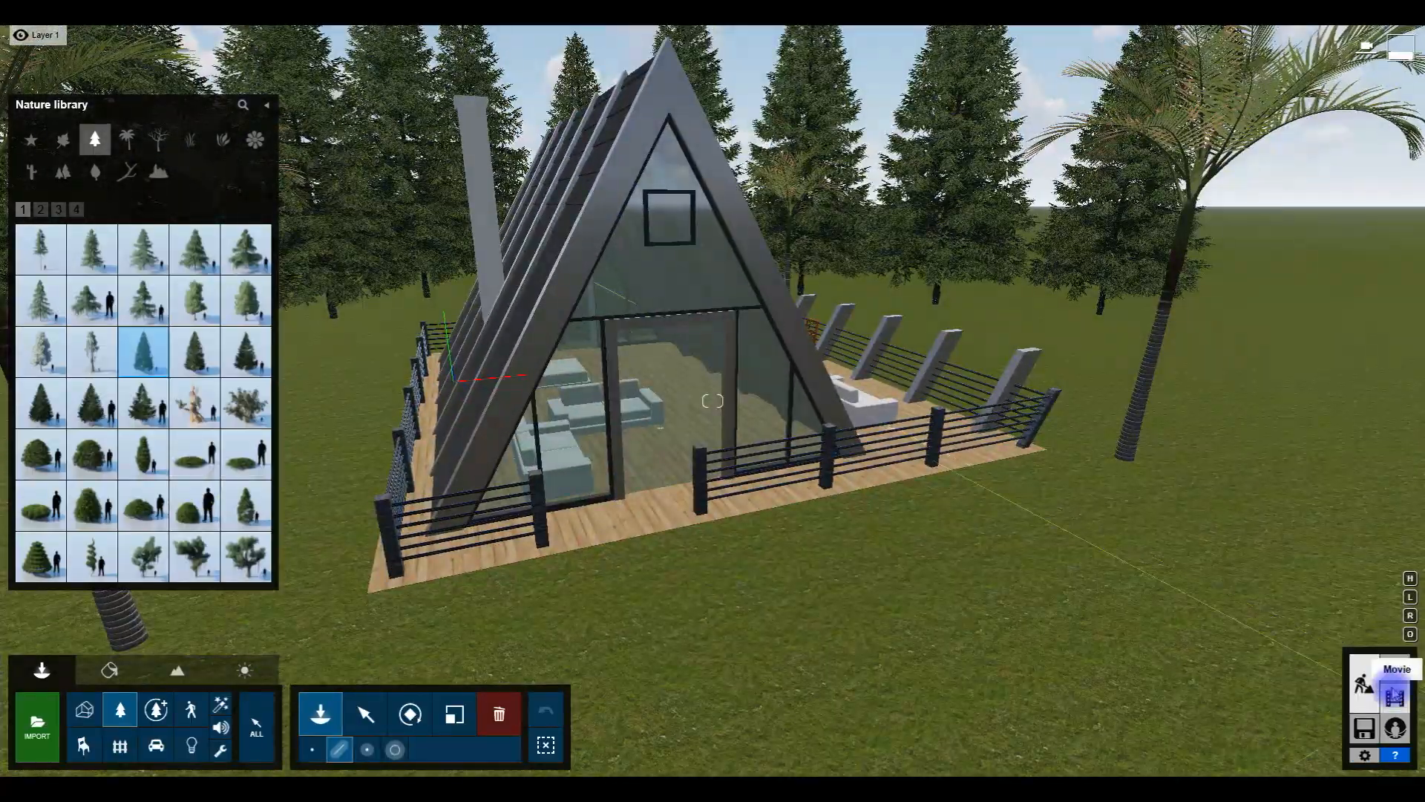
left_click(1393, 674)
right_click_drag(763, 375, 731, 348)
left_click(22, 145)
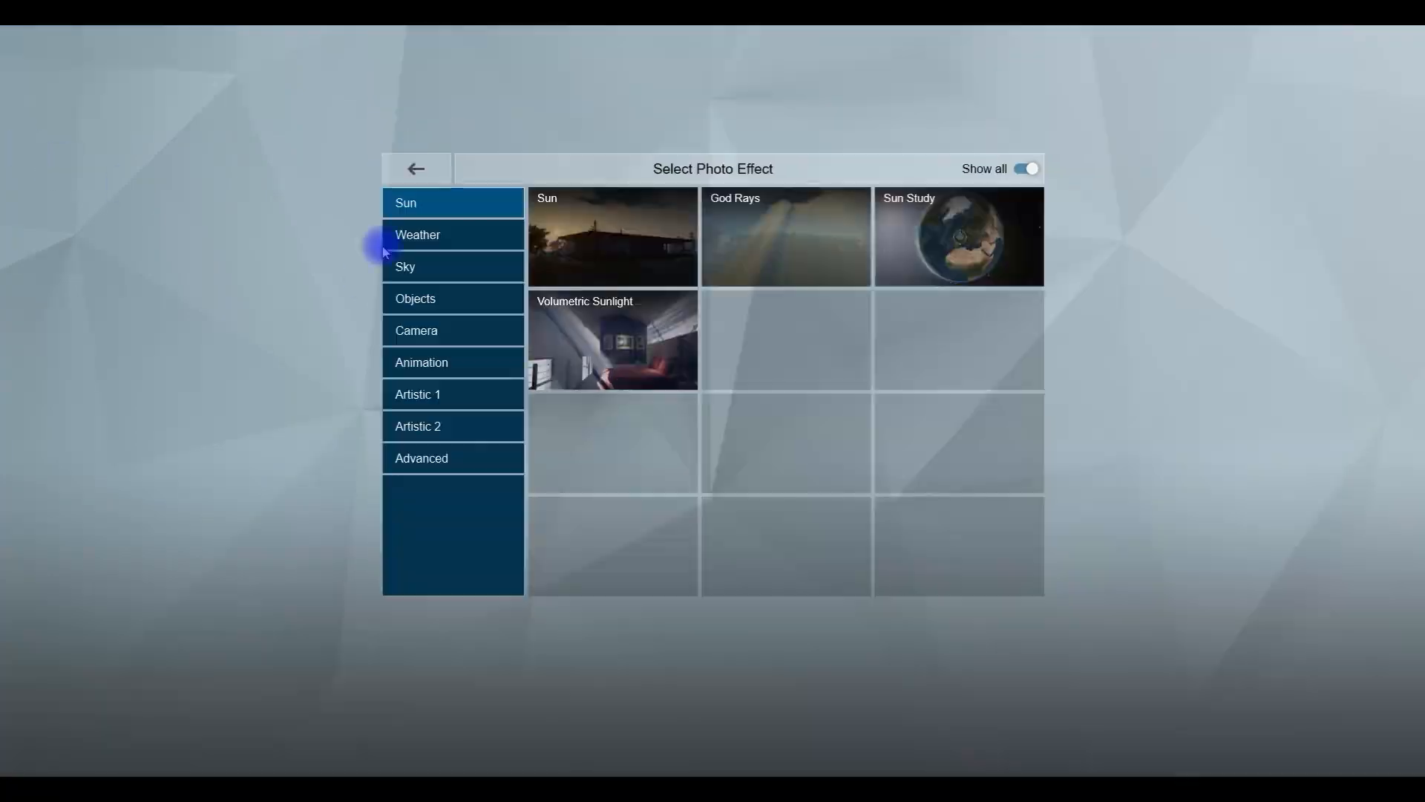
left_click(617, 329)
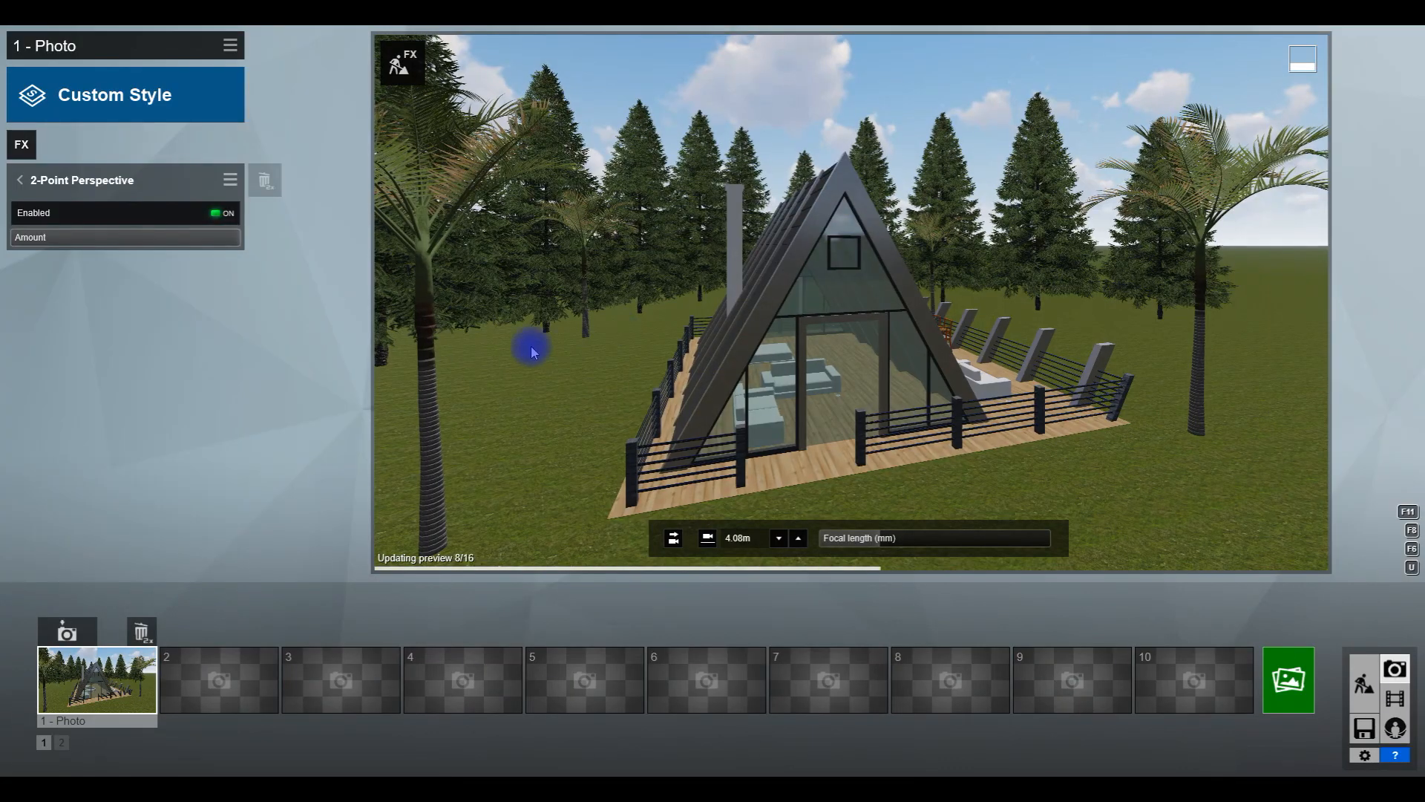
left_click(78, 691)
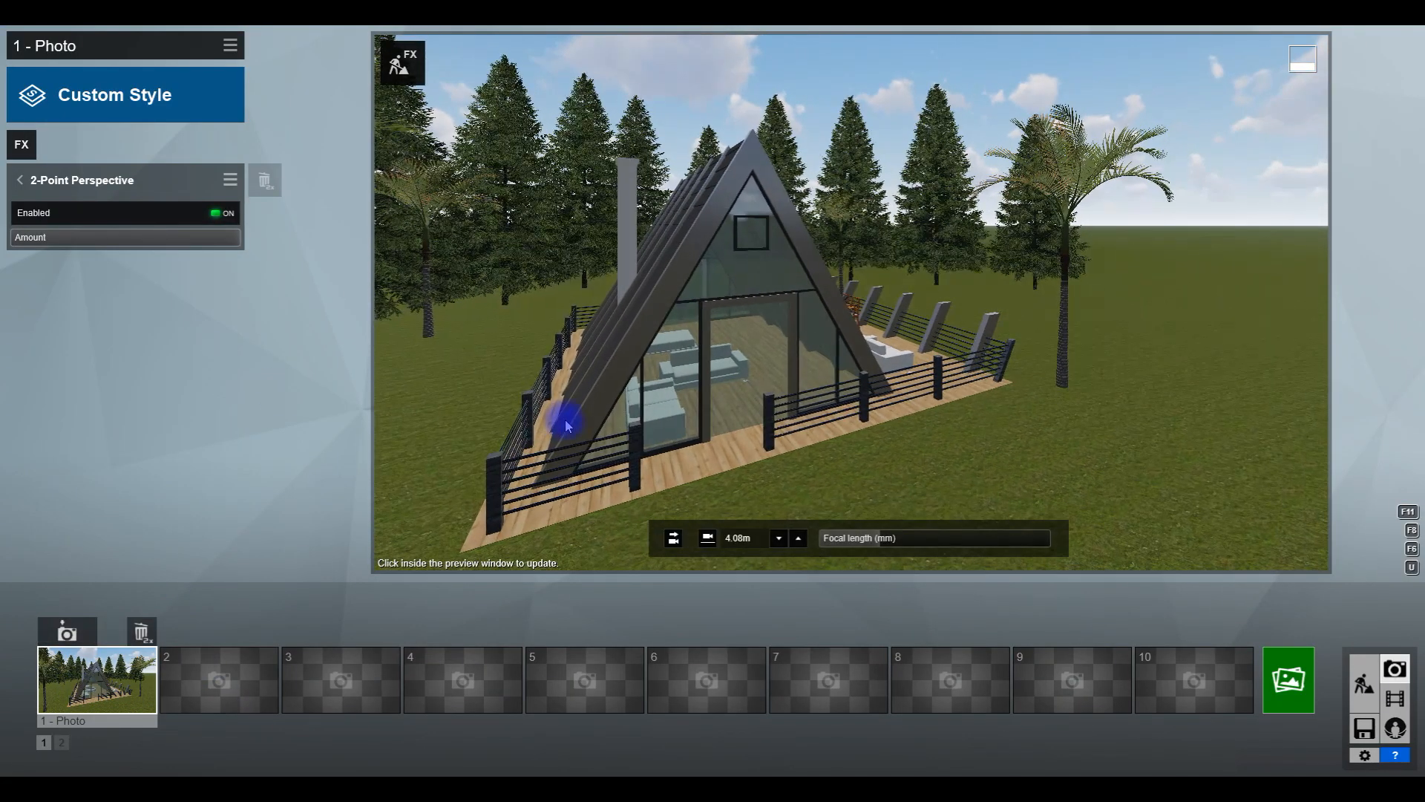
Step: Frame a low corner view of the house from about 1.02 m high, adjust the focal length, and store it as photo 1
right_click_drag(547, 406, 714, 405)
key("w")
key("d")
key("s")
key("a")
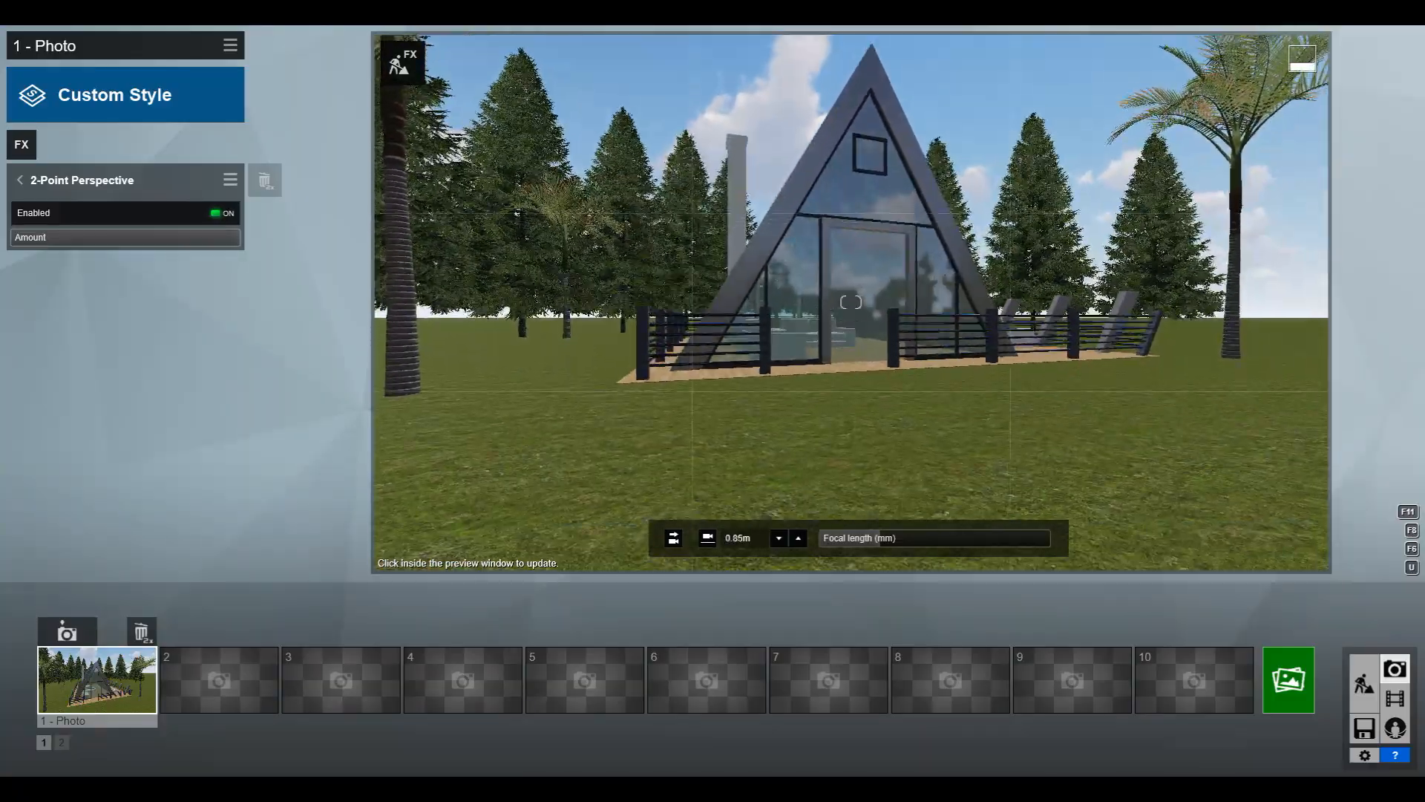
right_click_drag(714, 405, 732, 372)
key("a")
right_click_drag(635, 388, 655, 377)
key("s")
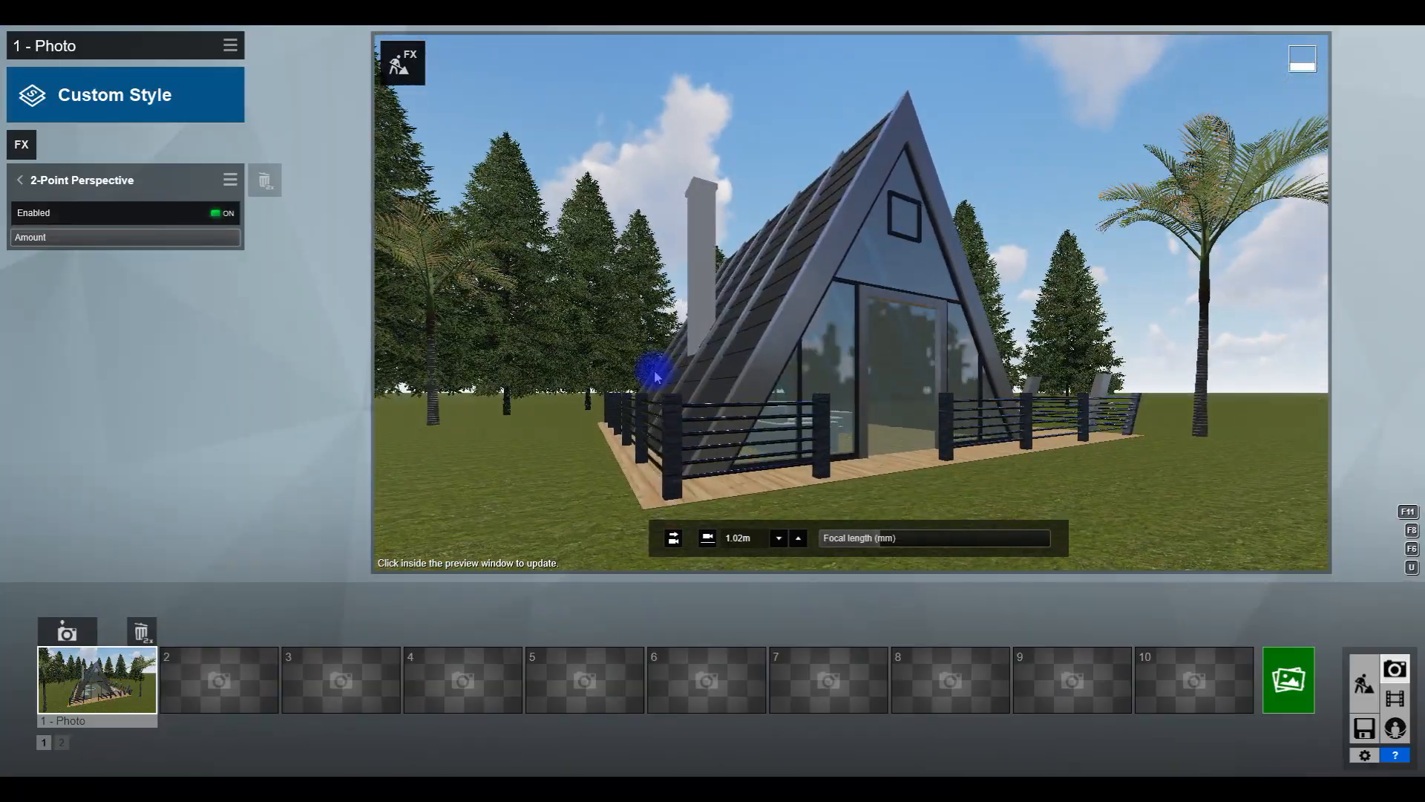
left_click_drag(889, 539, 892, 542)
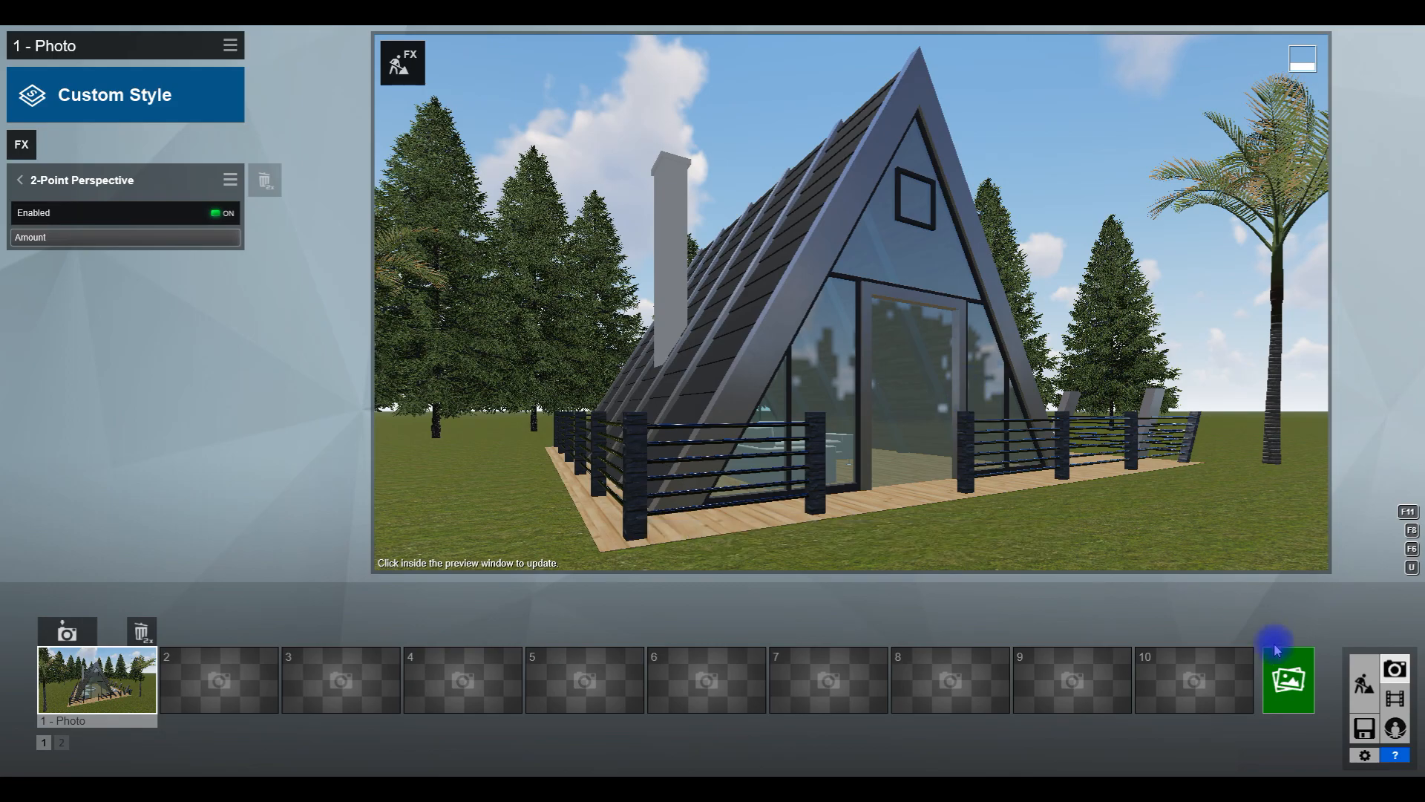
left_click(87, 628)
Step: Return to Build mode, mass-place CanaryIslandDatePalm 001 along the furnished side deck, and remove the conifer from the mix
key("d")
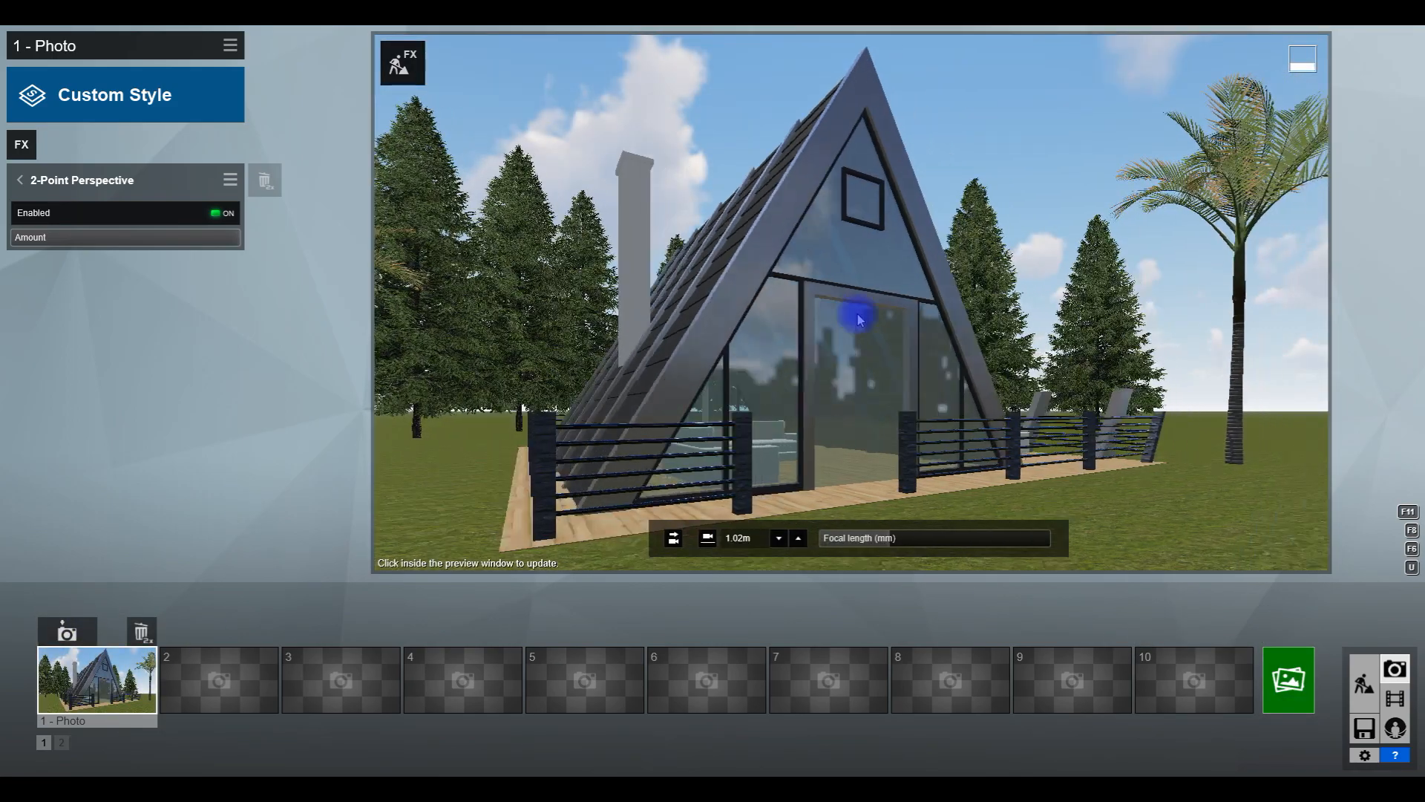
mouse_move(860, 320)
right_mouse_down()
mouse_move(881, 335)
mouse_move(850, 319)
right_mouse_up()
key("q")
key("a")
key("q")
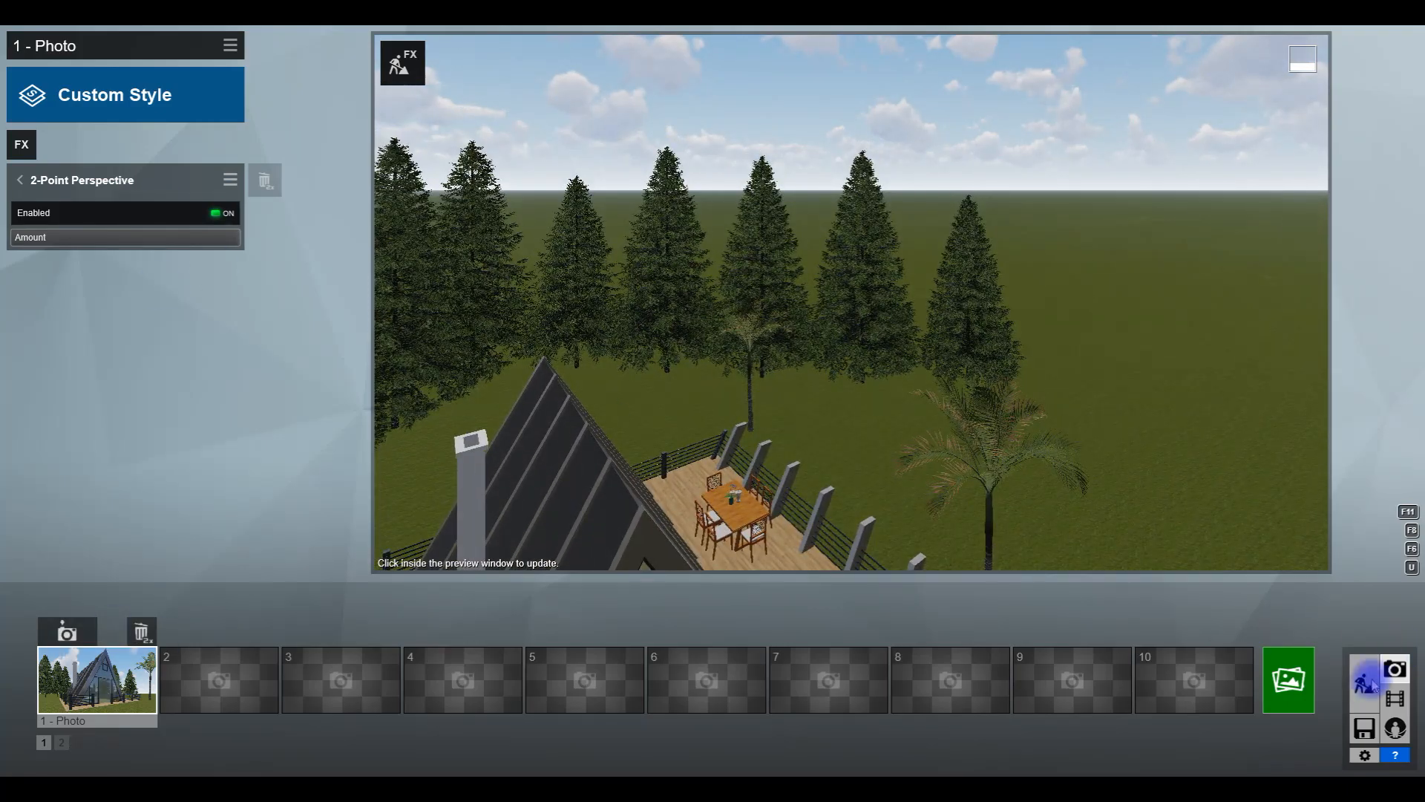
left_click(1365, 683)
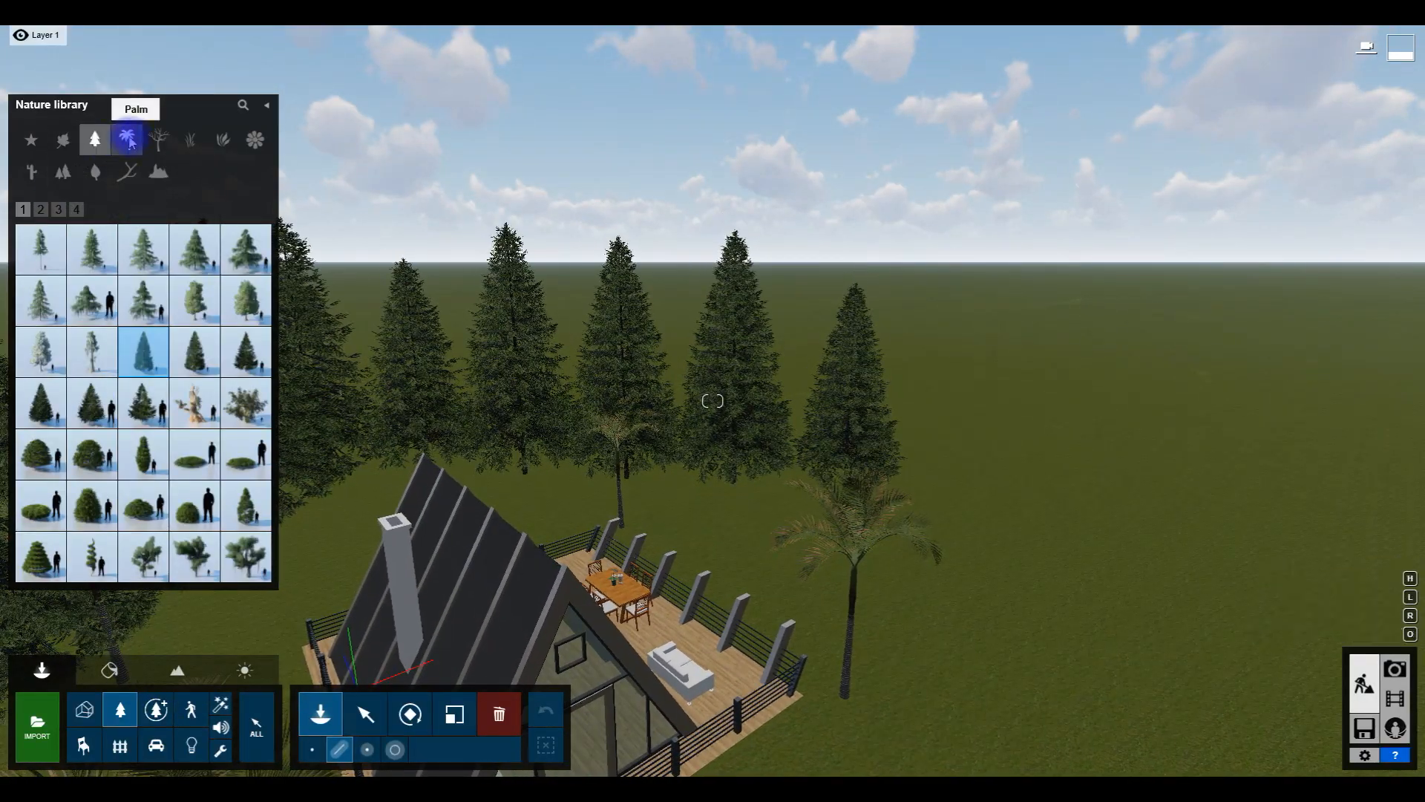
left_click(128, 140)
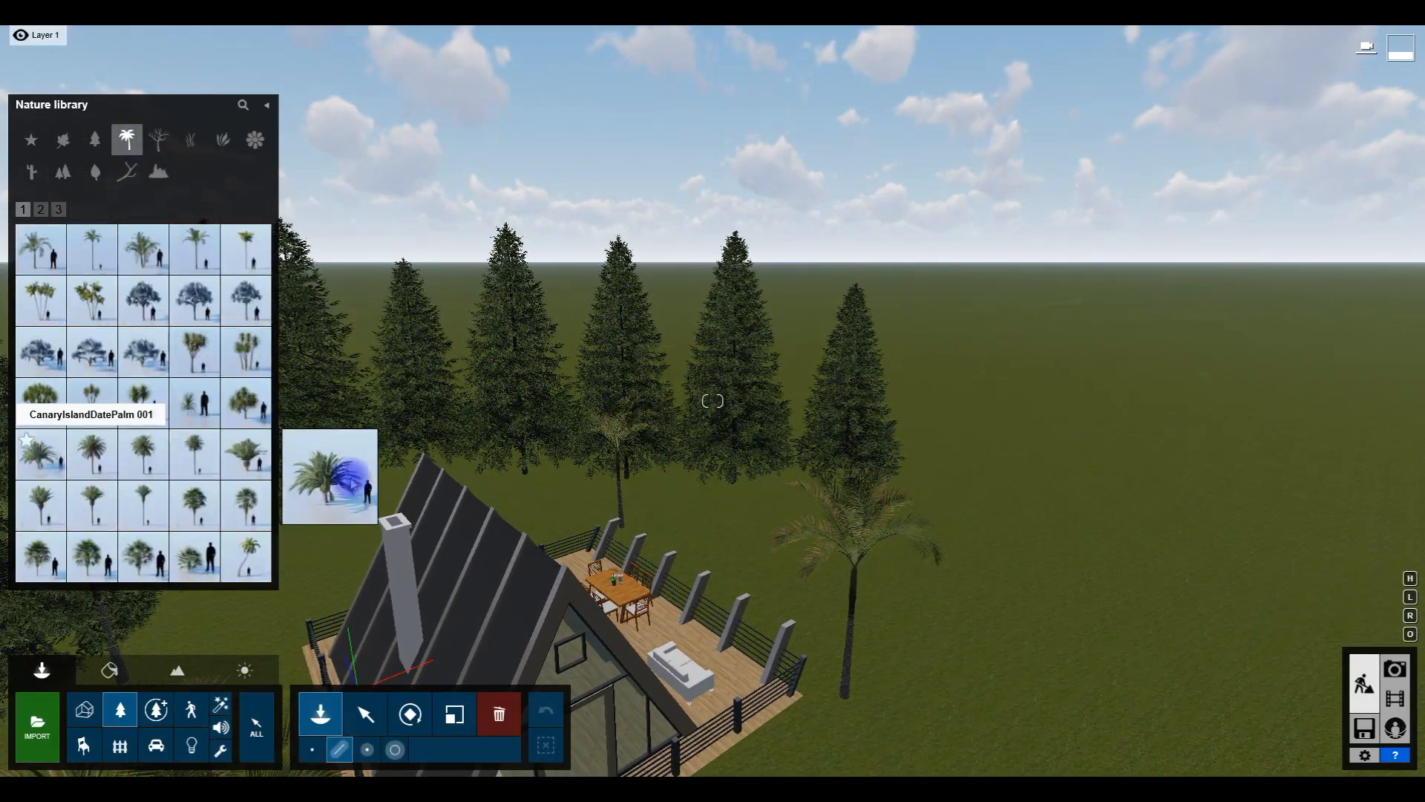
left_click(41, 452)
left_click(671, 534)
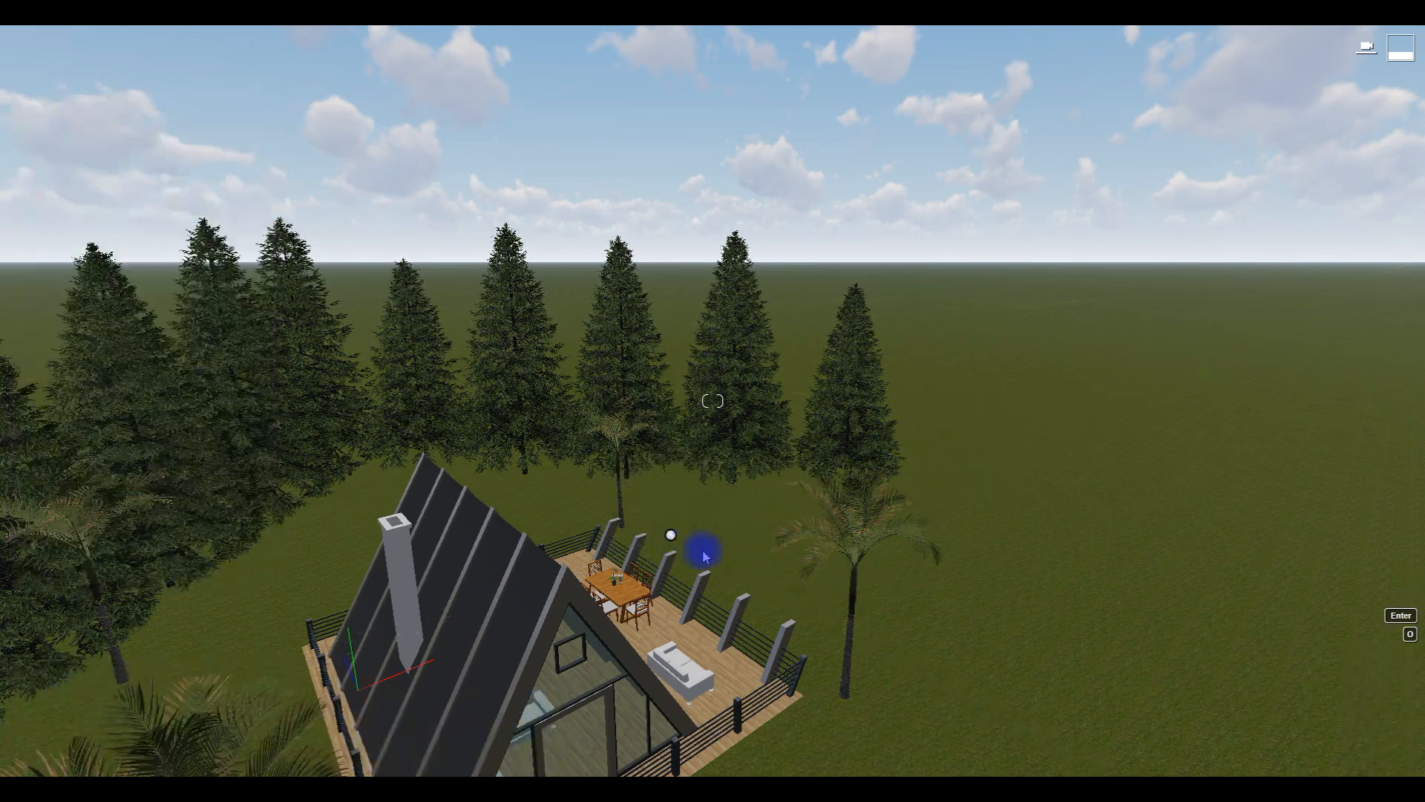
left_click(828, 637)
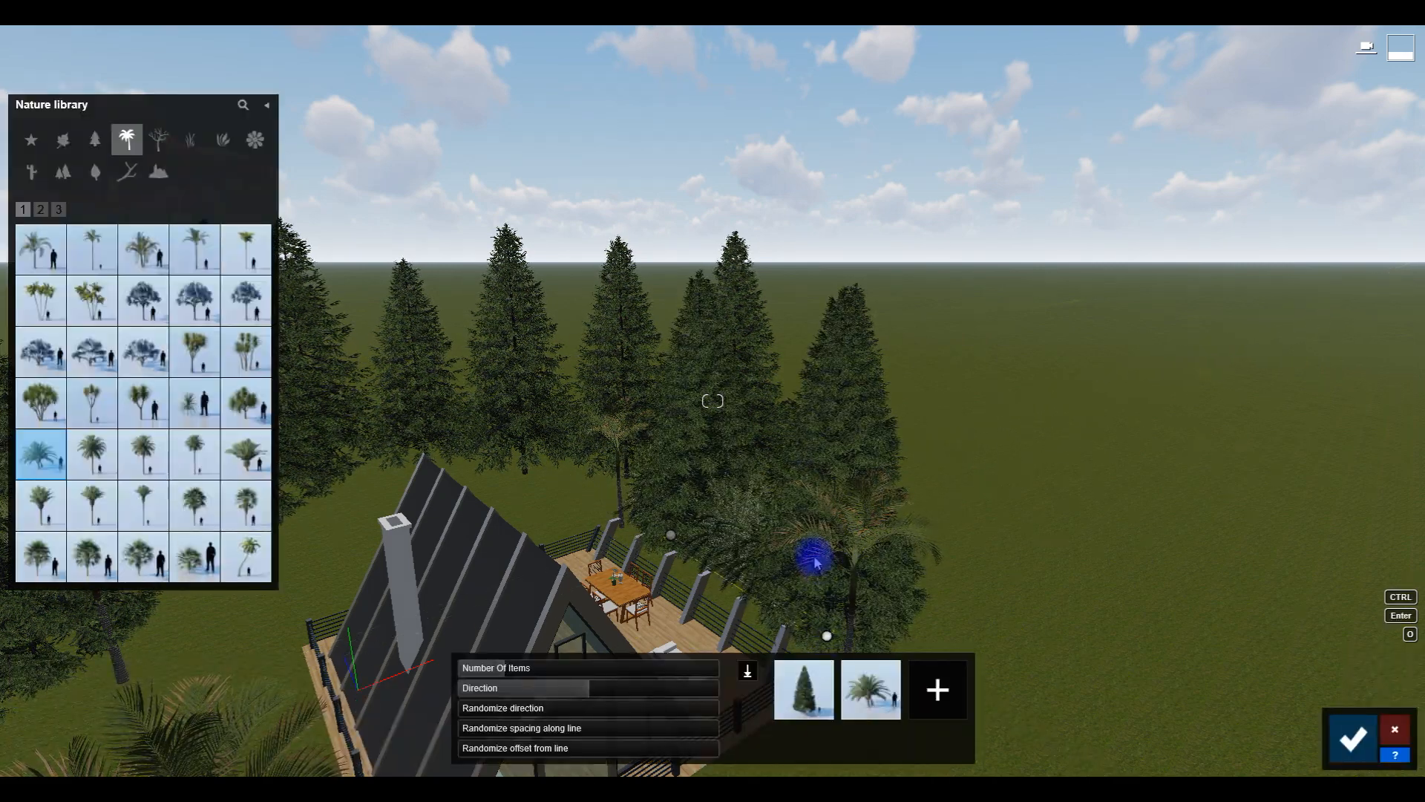
double_click(822, 674)
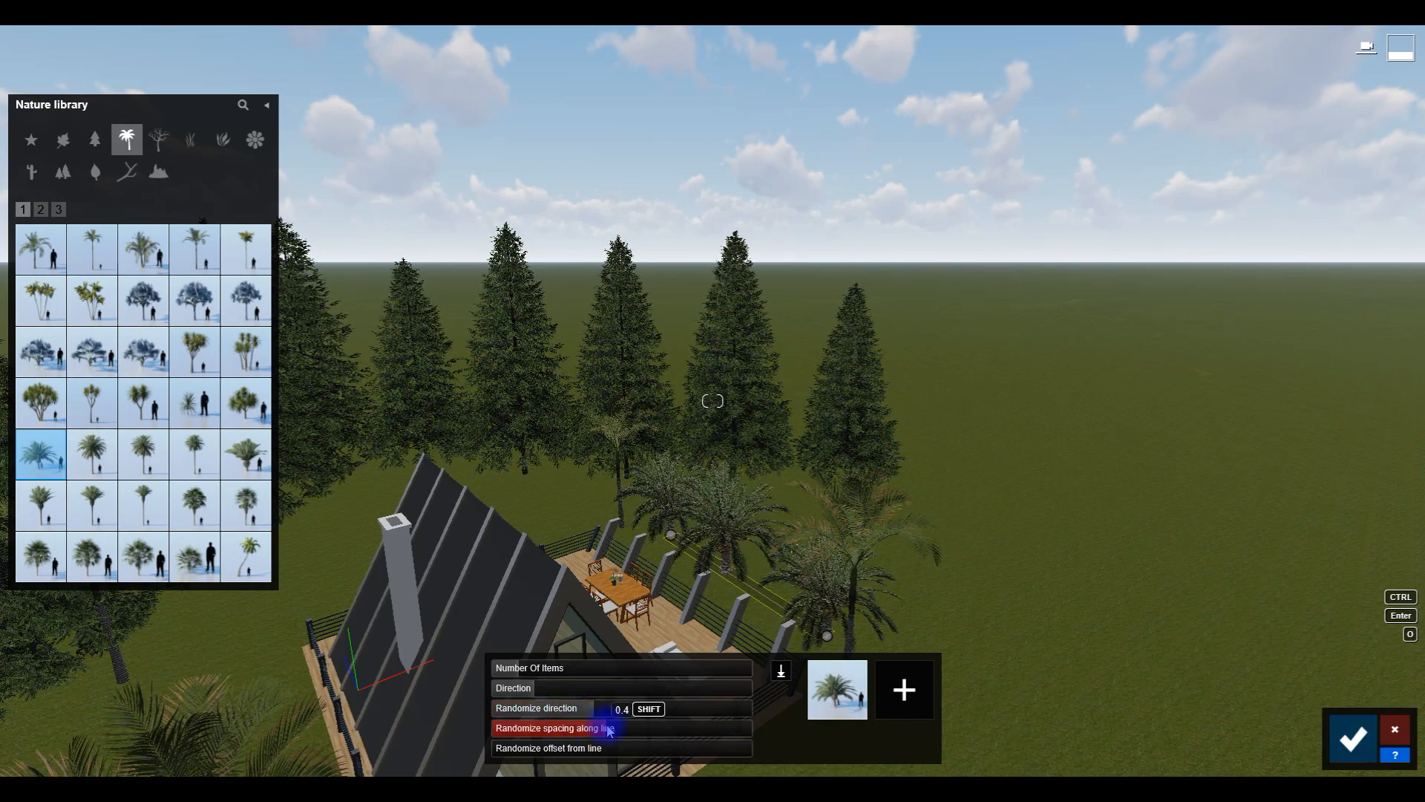
Step: Randomize the date palms' direction, spacing and offset from the line, with spacing at about 0.4, and accept the placement
left_click_drag(709, 741, 670, 733)
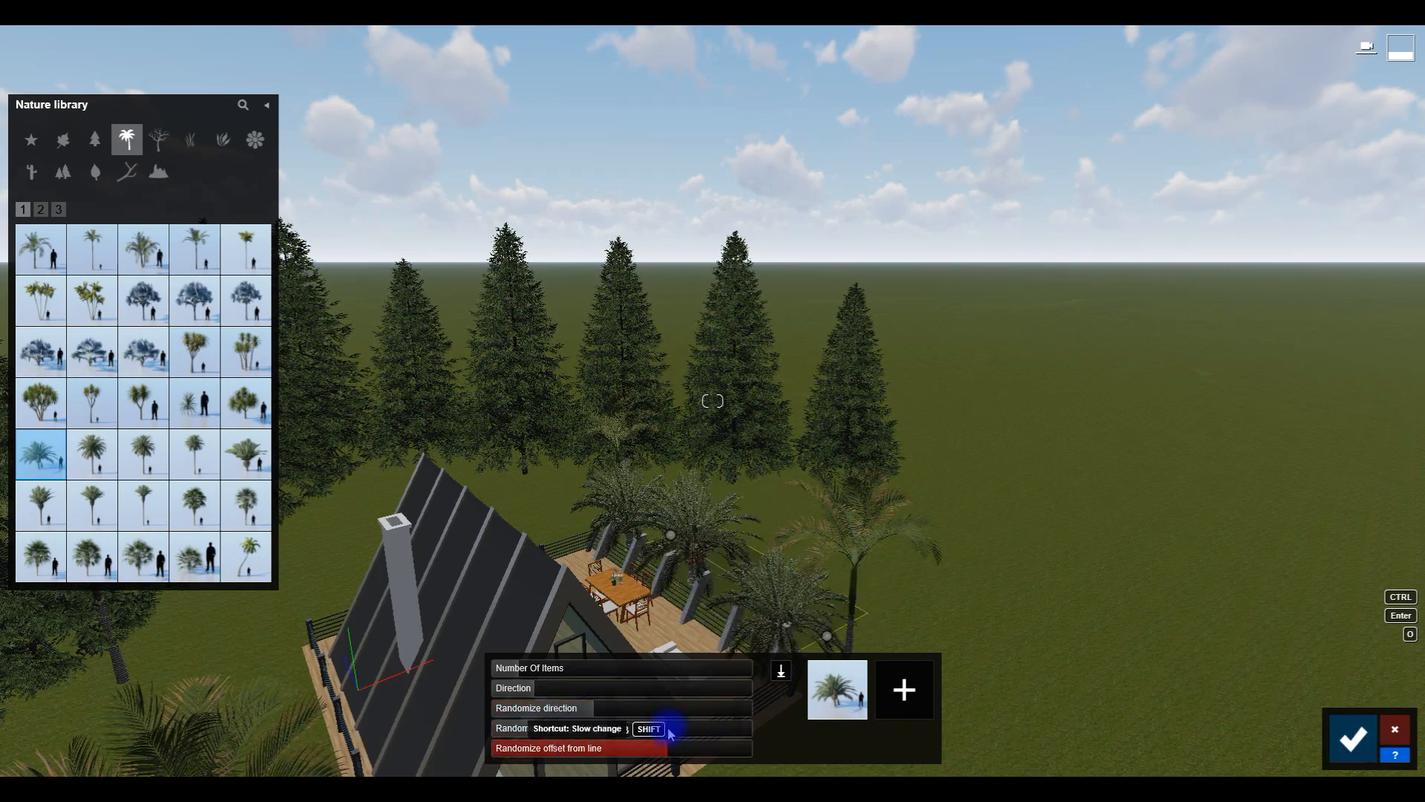
scroll(726, 541, "down", 2)
left_click(1353, 739)
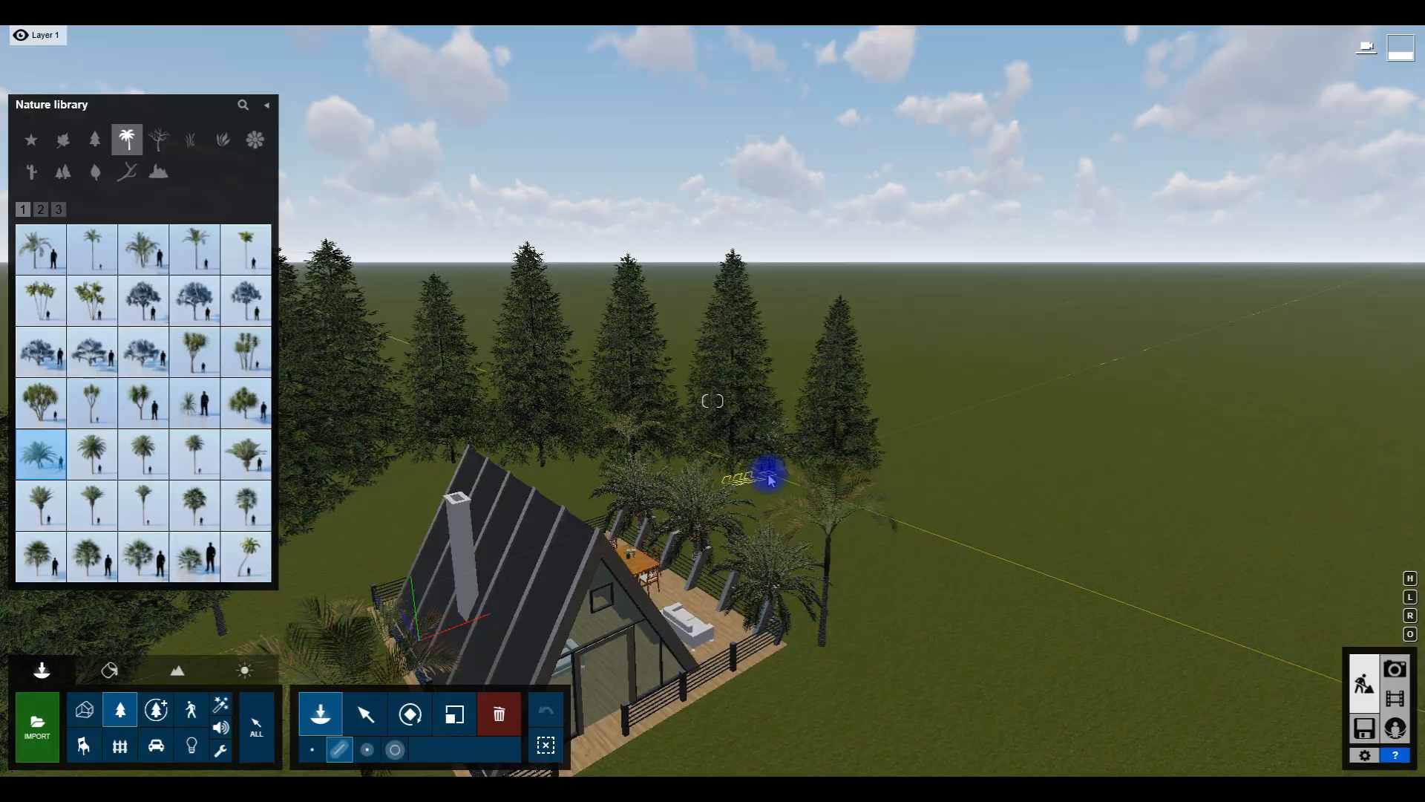
Step: Mass-place another line of CanaryIslandDatePalm 001 beside the chimney side of the house
right_click_drag(709, 553, 773, 454)
key("w")
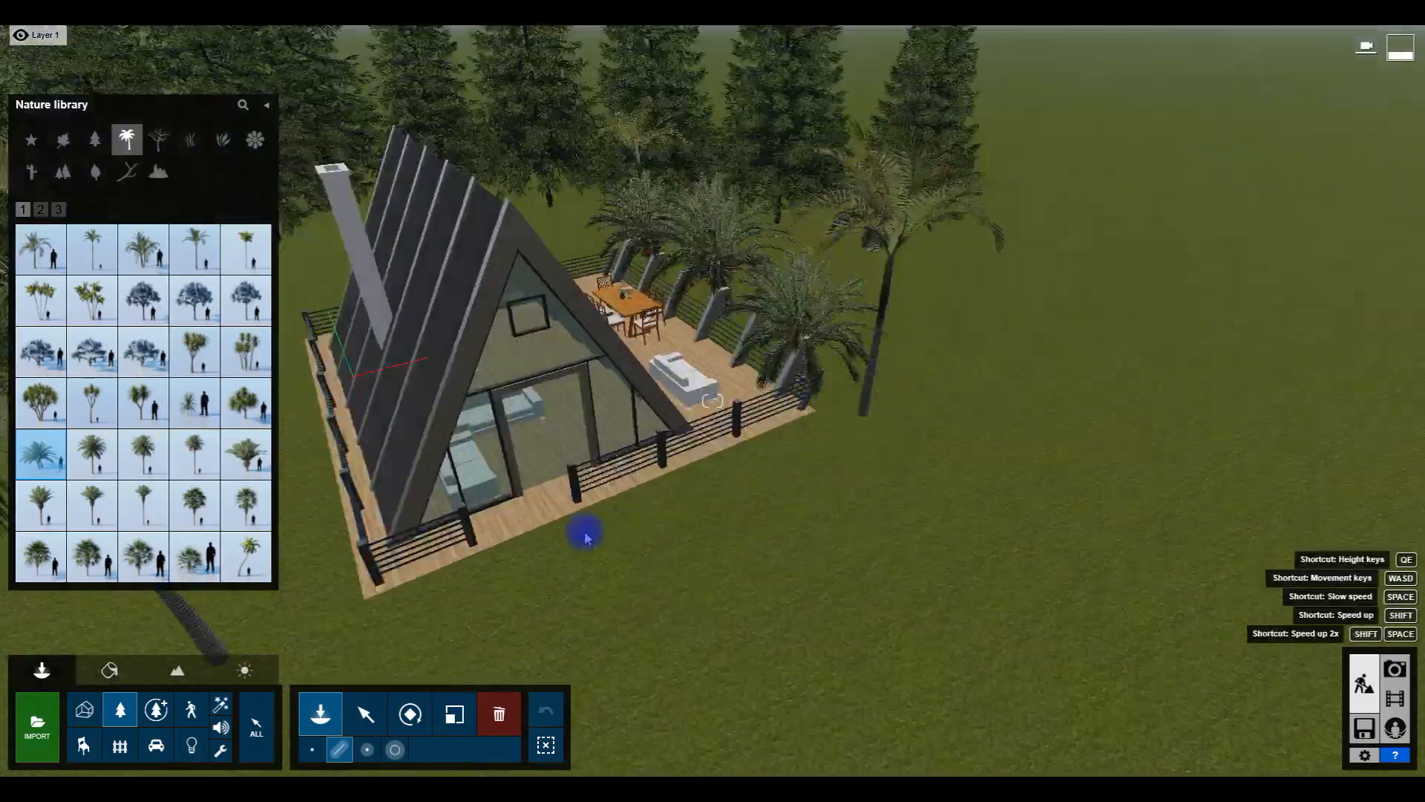
right_click_drag(586, 538, 700, 547)
key("s")
key("s")
key("a")
key("q")
left_click(714, 540)
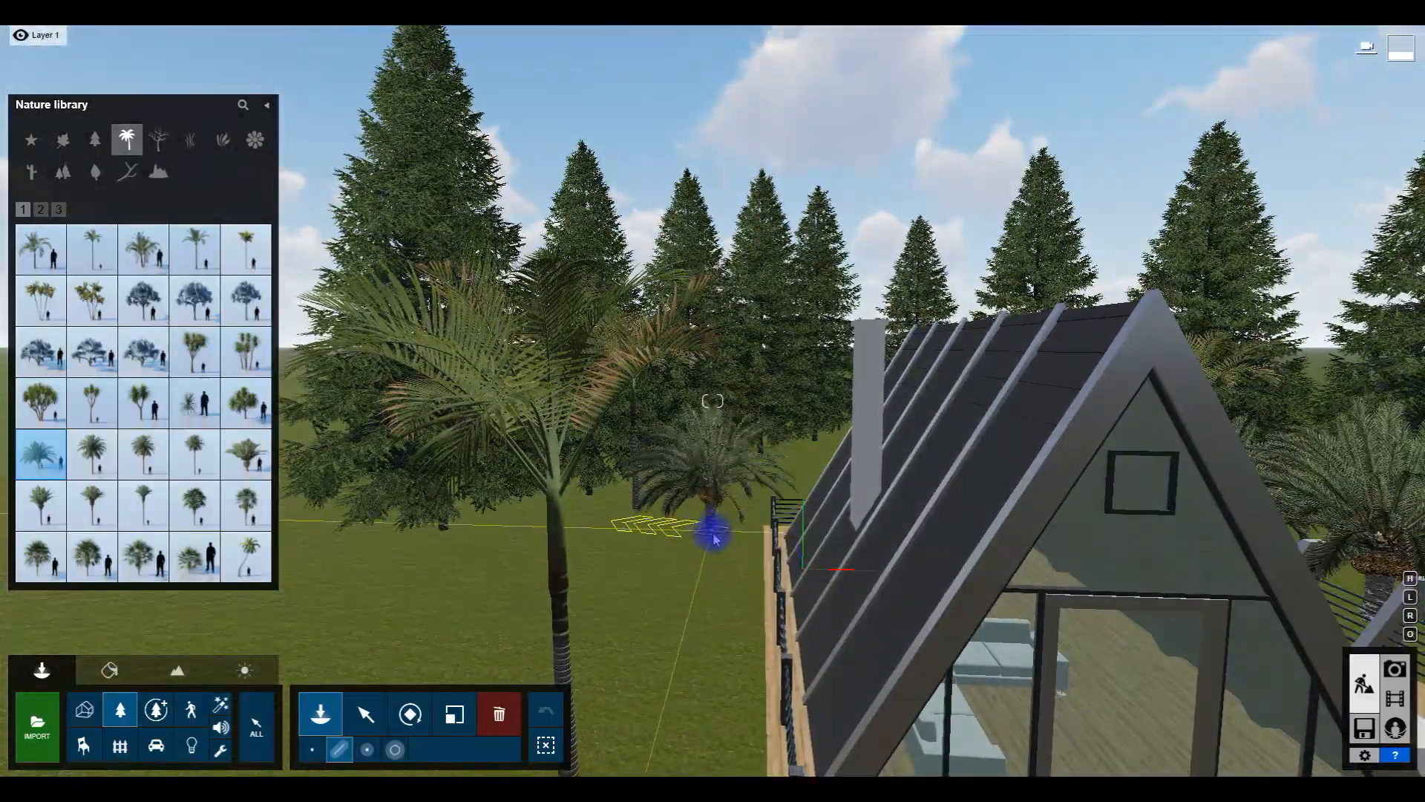
left_click(706, 539)
key("s")
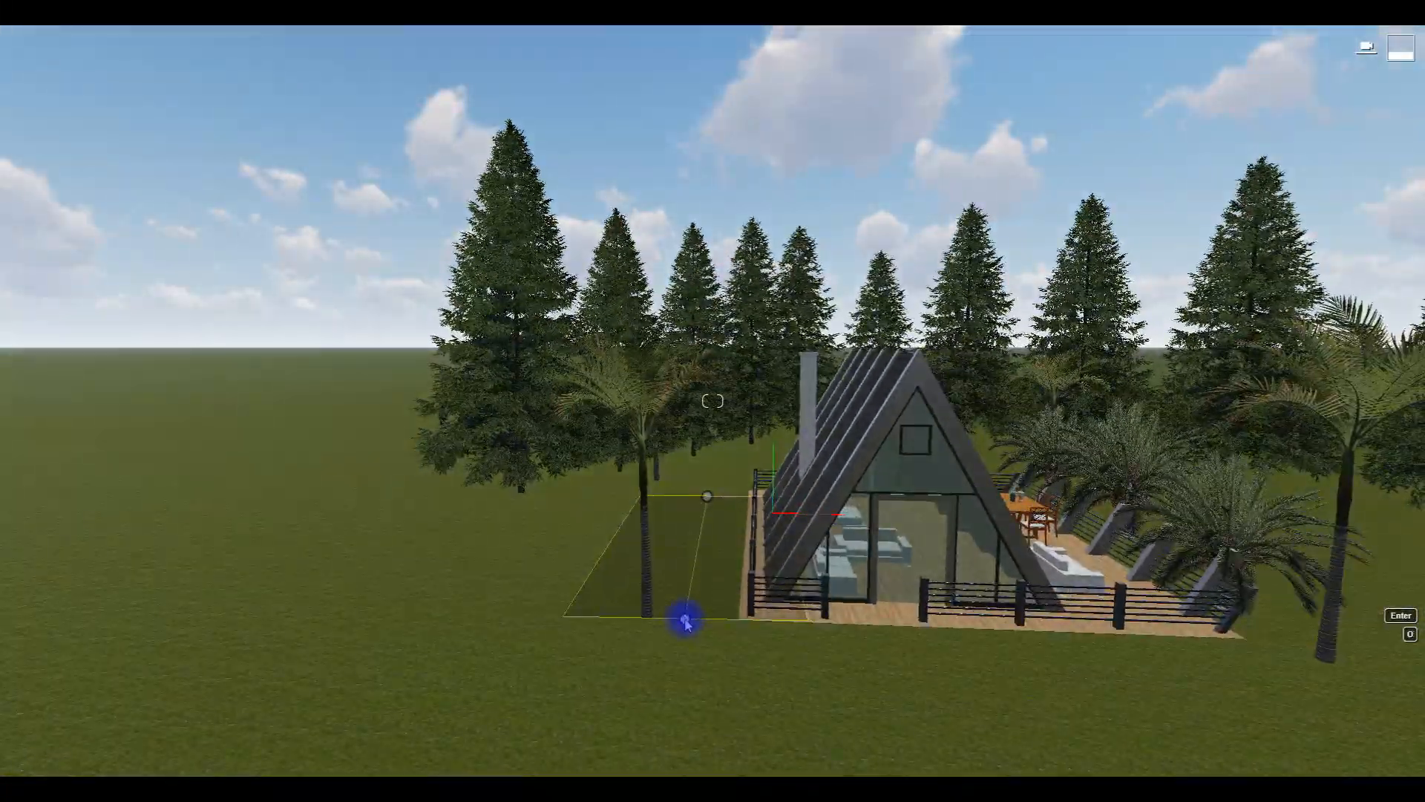
left_click(685, 620)
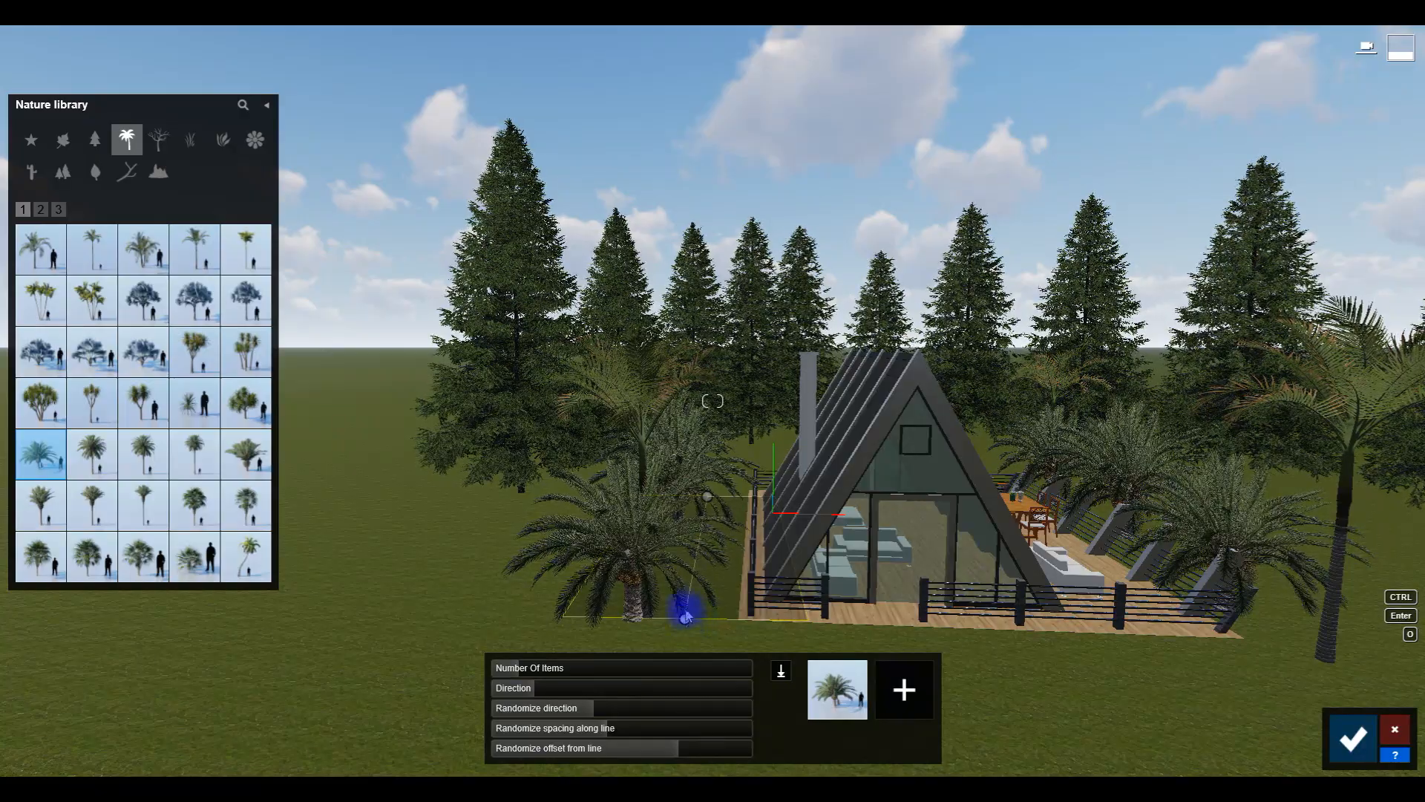
key("d")
right_click_drag(908, 684, 811, 493)
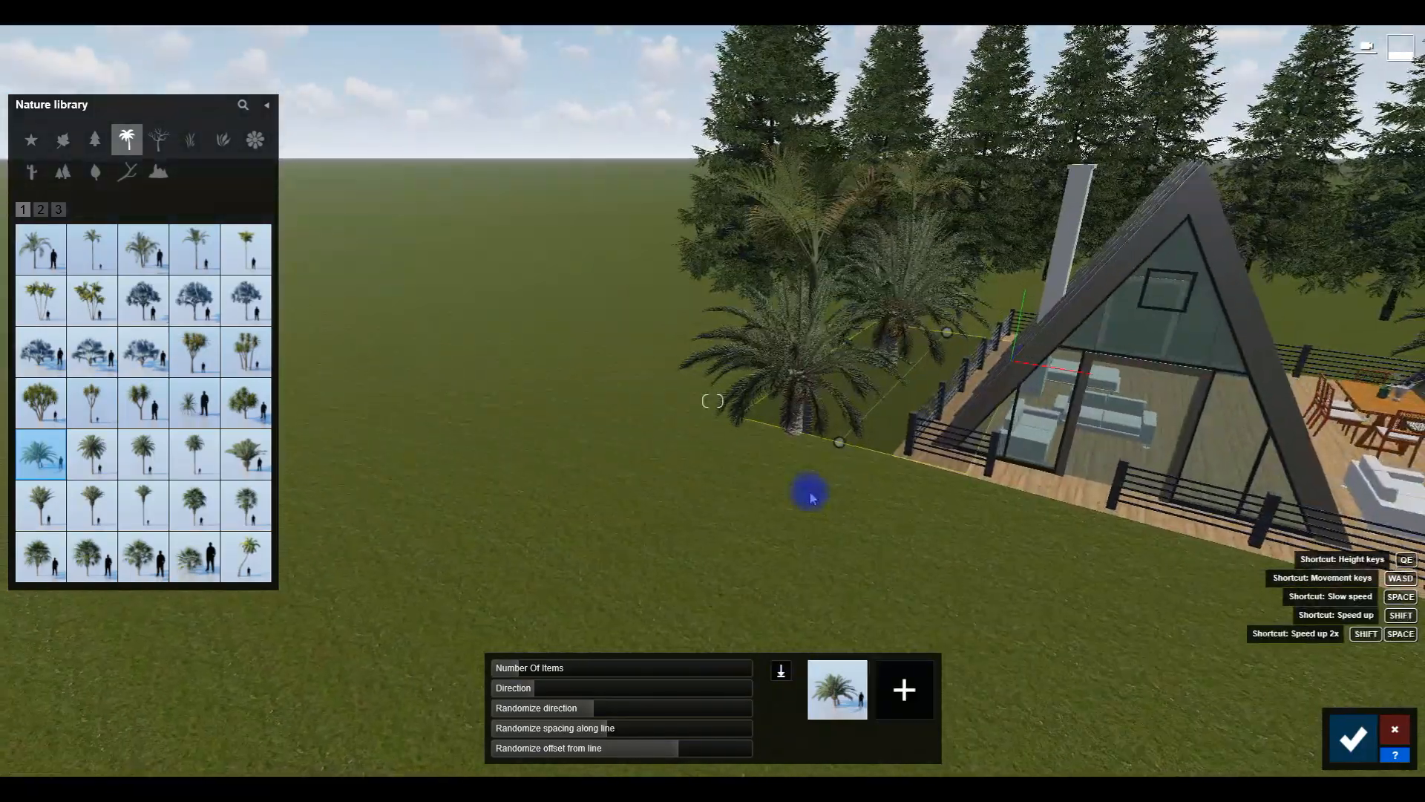
left_click(1352, 737)
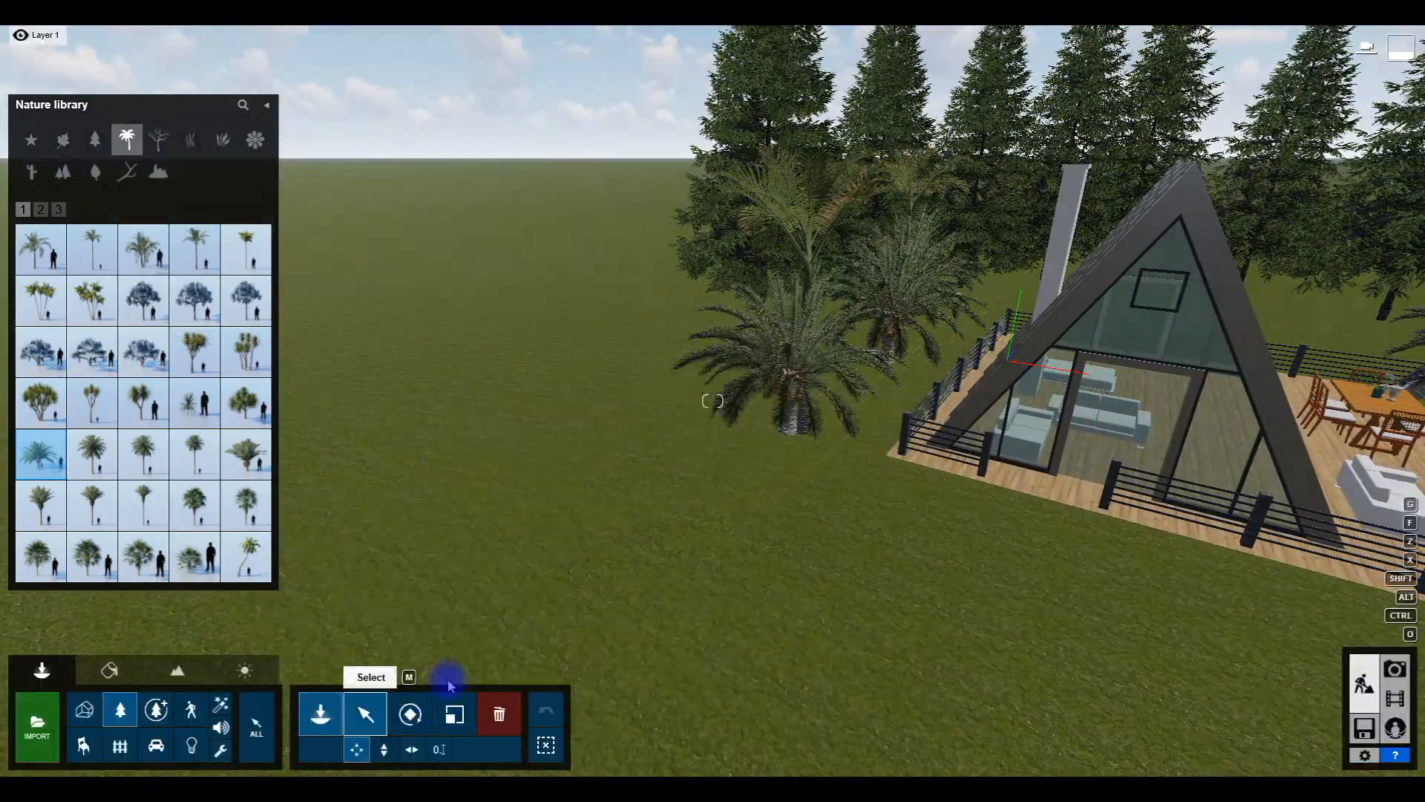
Step: Move the front Alexandra Palm Large on the chimney side about 2.2 m away from the date palm it overlaps
left_click(366, 714)
left_click(794, 434)
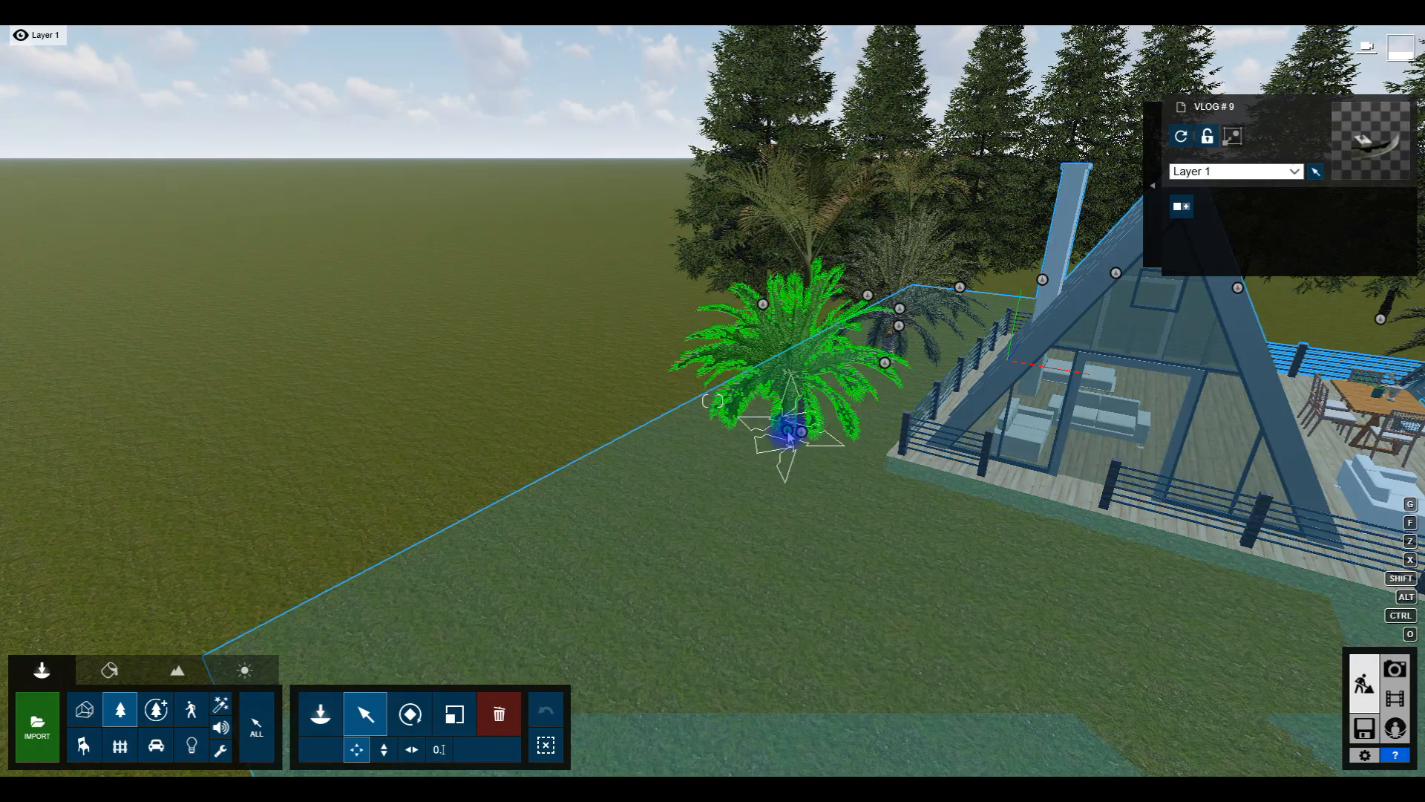
left_click(803, 438)
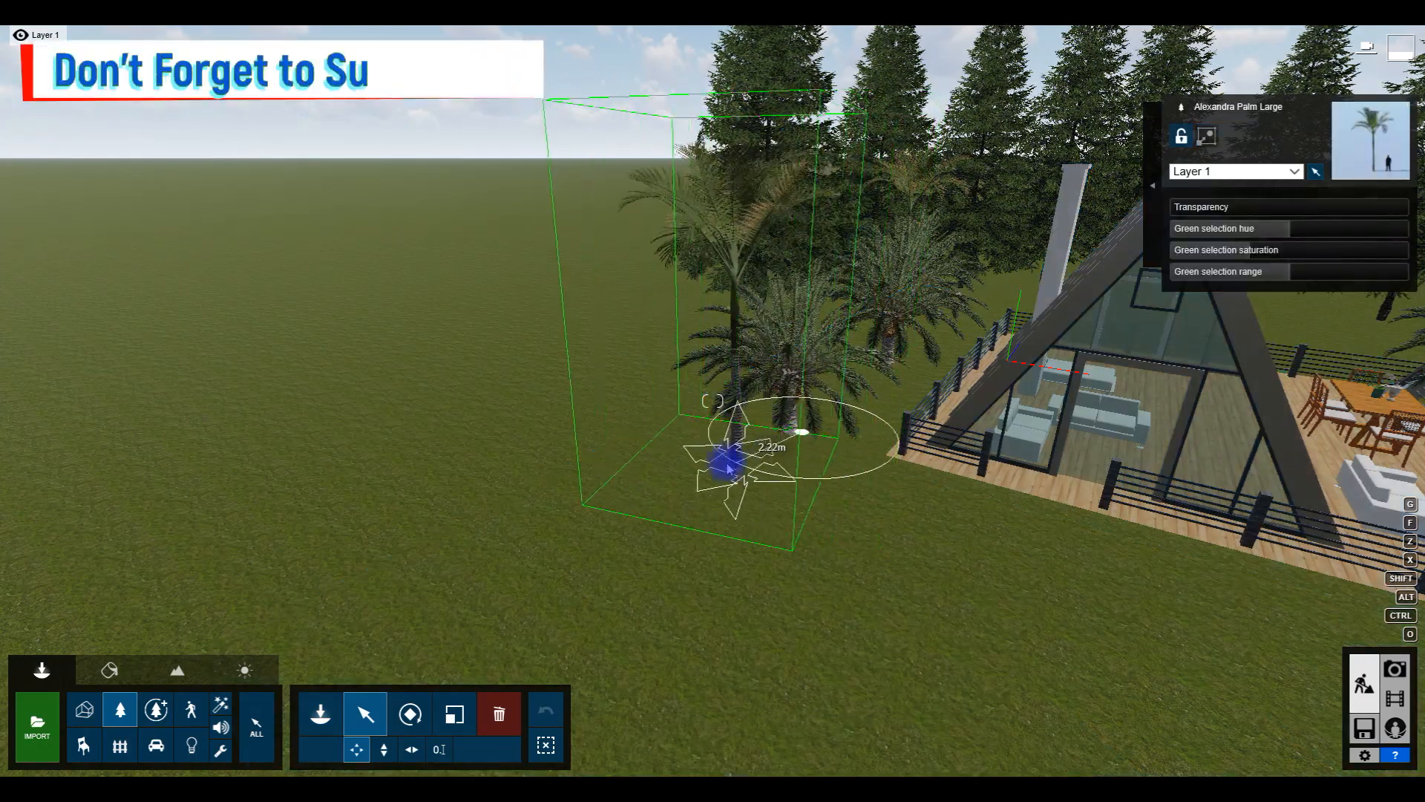
key("s")
right_click_drag(894, 508, 846, 486)
key("w")
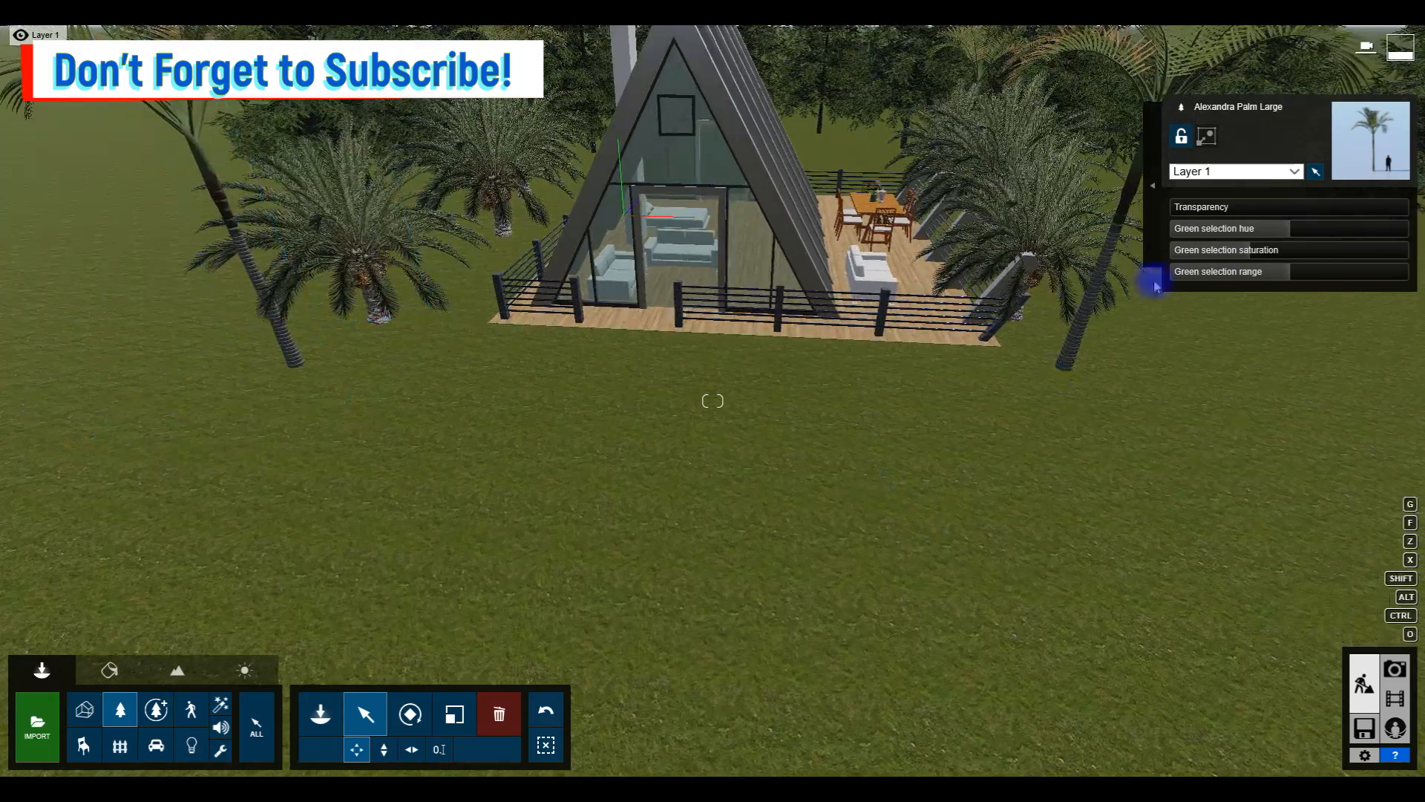
Step: Move the date palm at the furnished deck's front corner farther back and check the result in Photo mode
left_click(1014, 321)
left_click_drag(1049, 318, 1038, 239)
left_click(1395, 669)
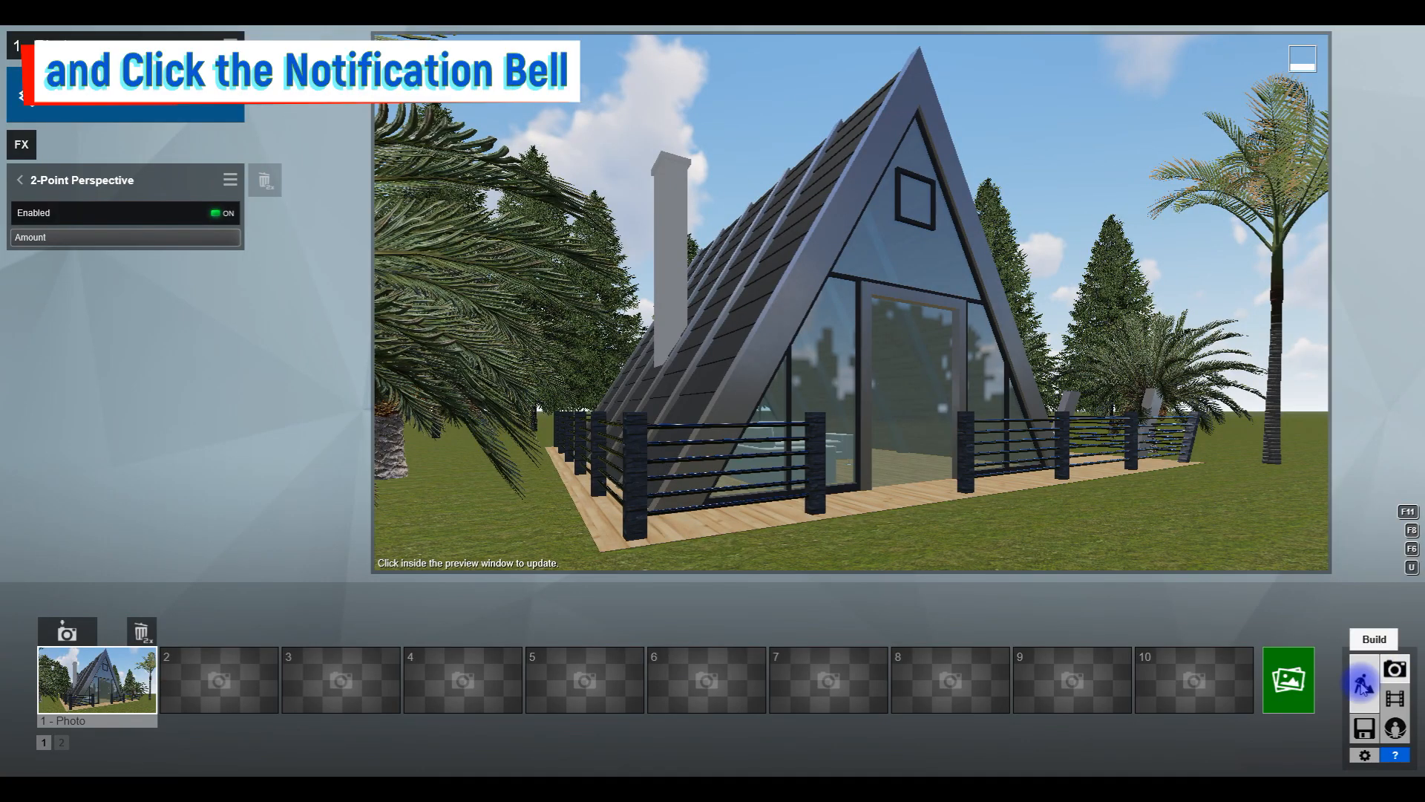
Step: Return to Build mode and choose a spreading tree from the Broadleaf category of the Nature library for placement
left_click(1363, 684)
right_click_drag(986, 358, 943, 337)
key("q")
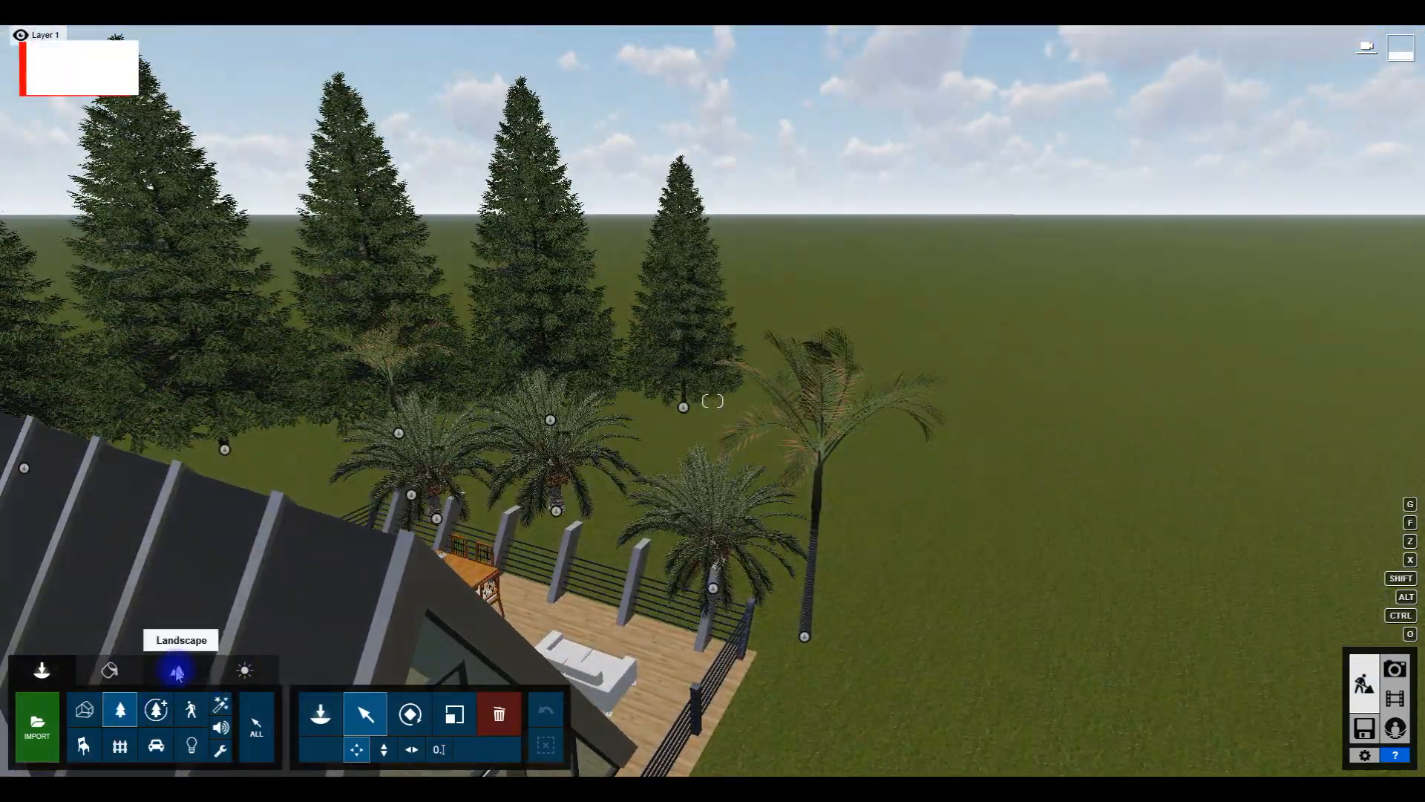
left_click(177, 672)
left_click(86, 672)
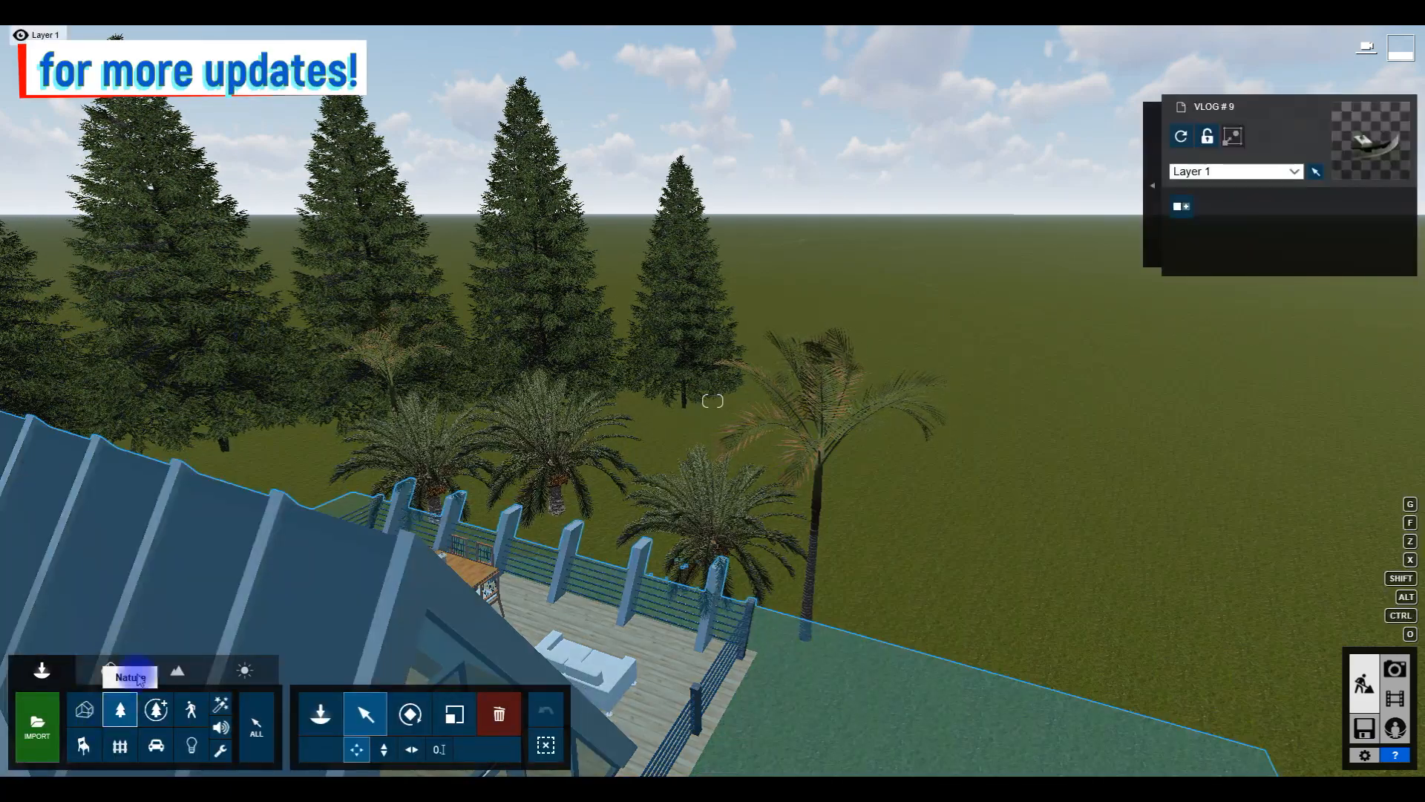
left_click(120, 709)
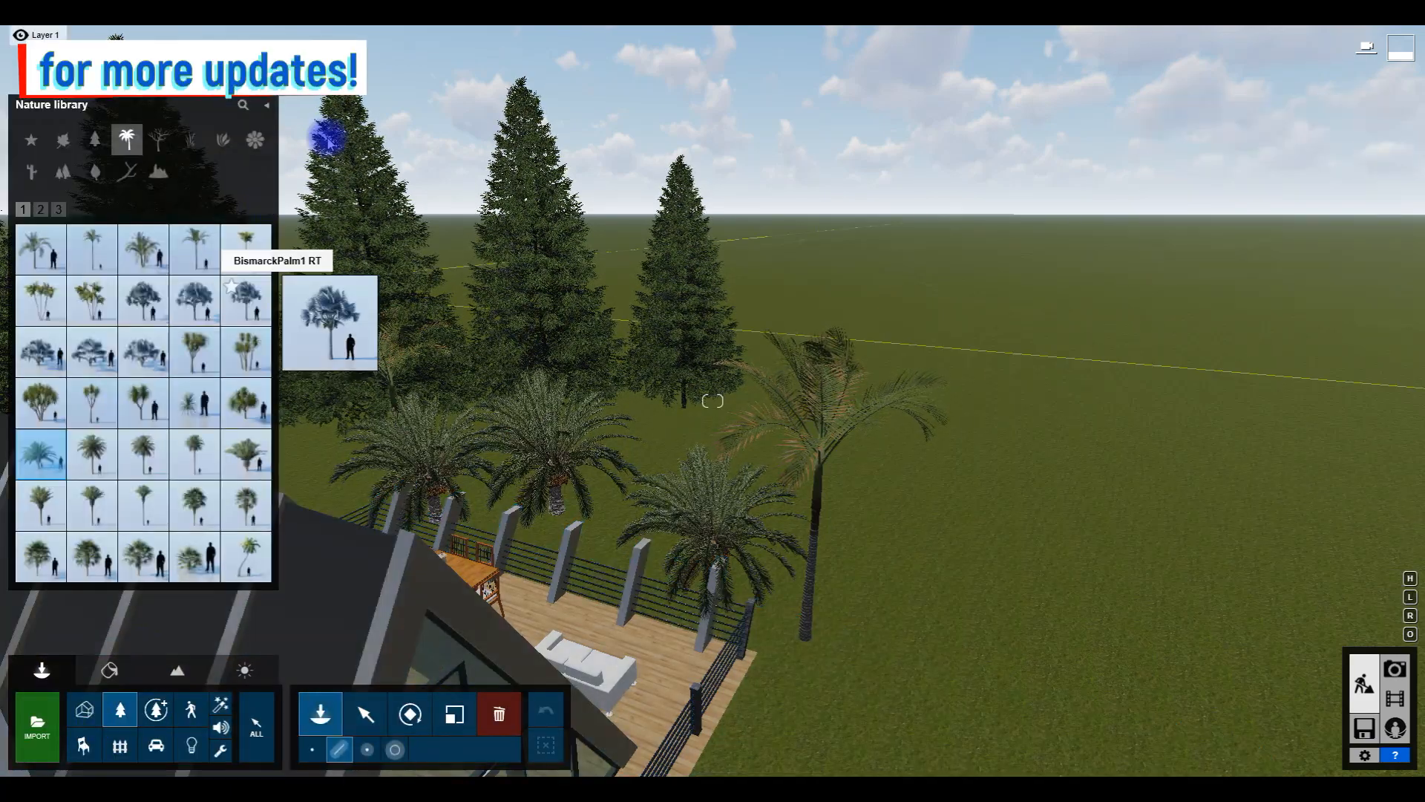
left_click(92, 141)
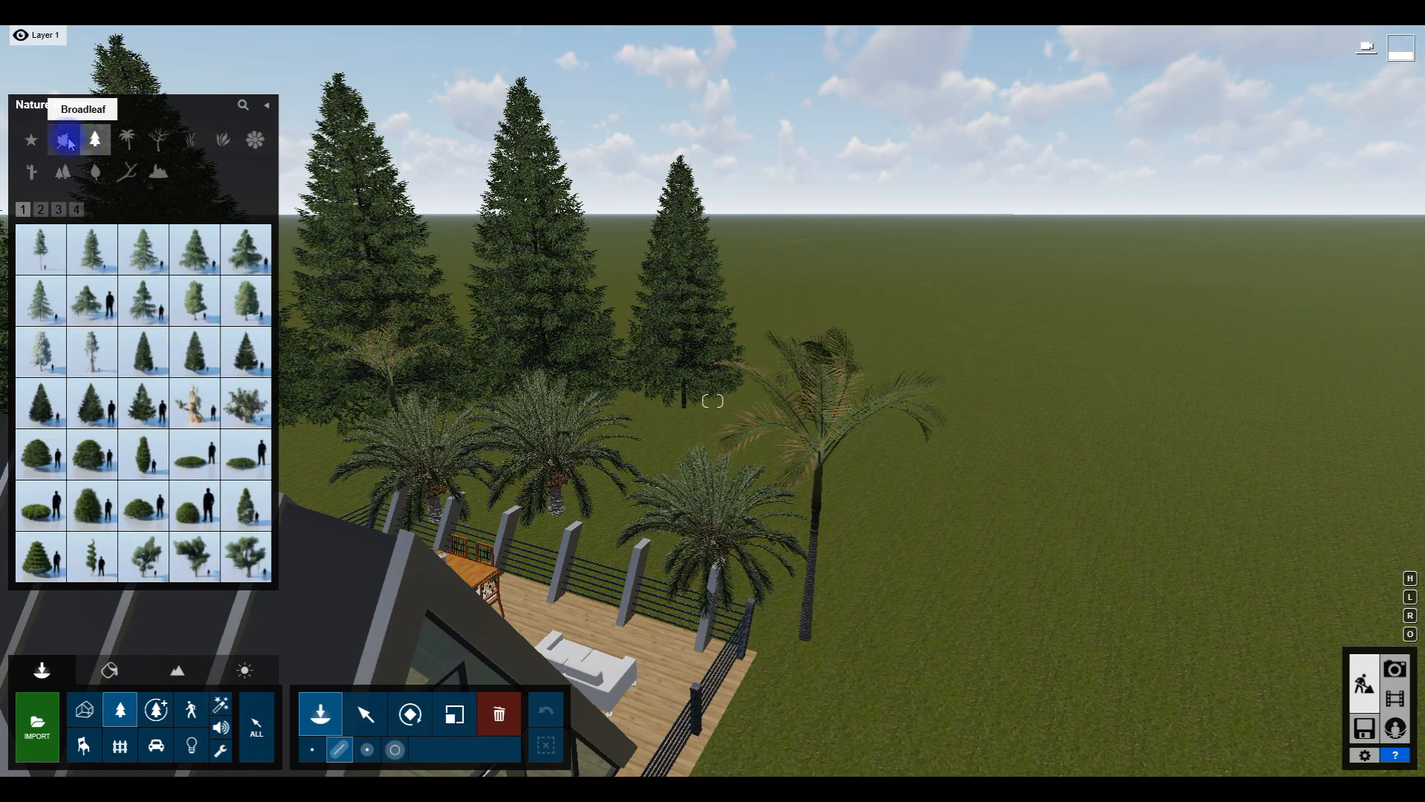
left_click(66, 141)
left_click(144, 300)
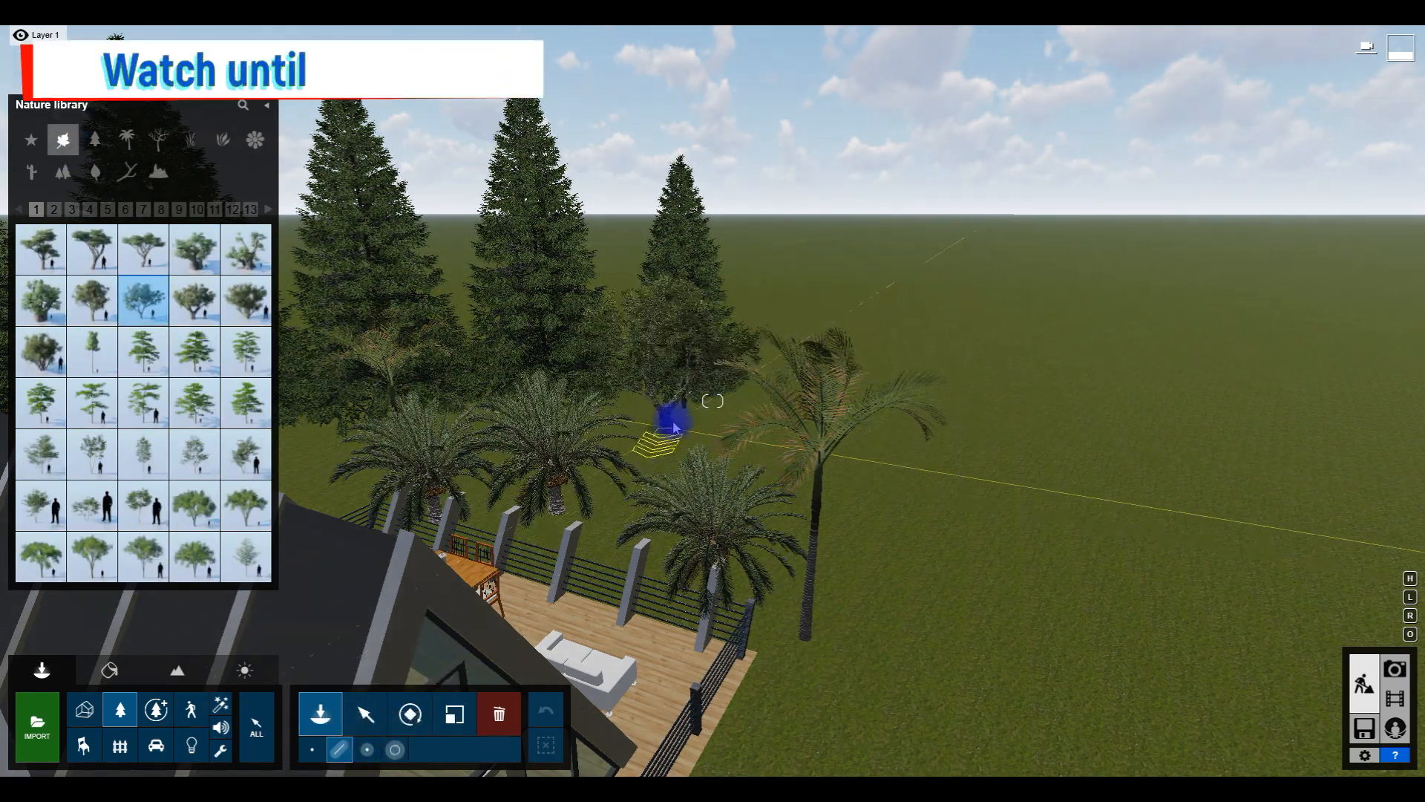
Step: Paint a few of the chosen broadleaf trees at low density on the open lawn beyond the furnished side deck
left_click(395, 749)
left_click(602, 700)
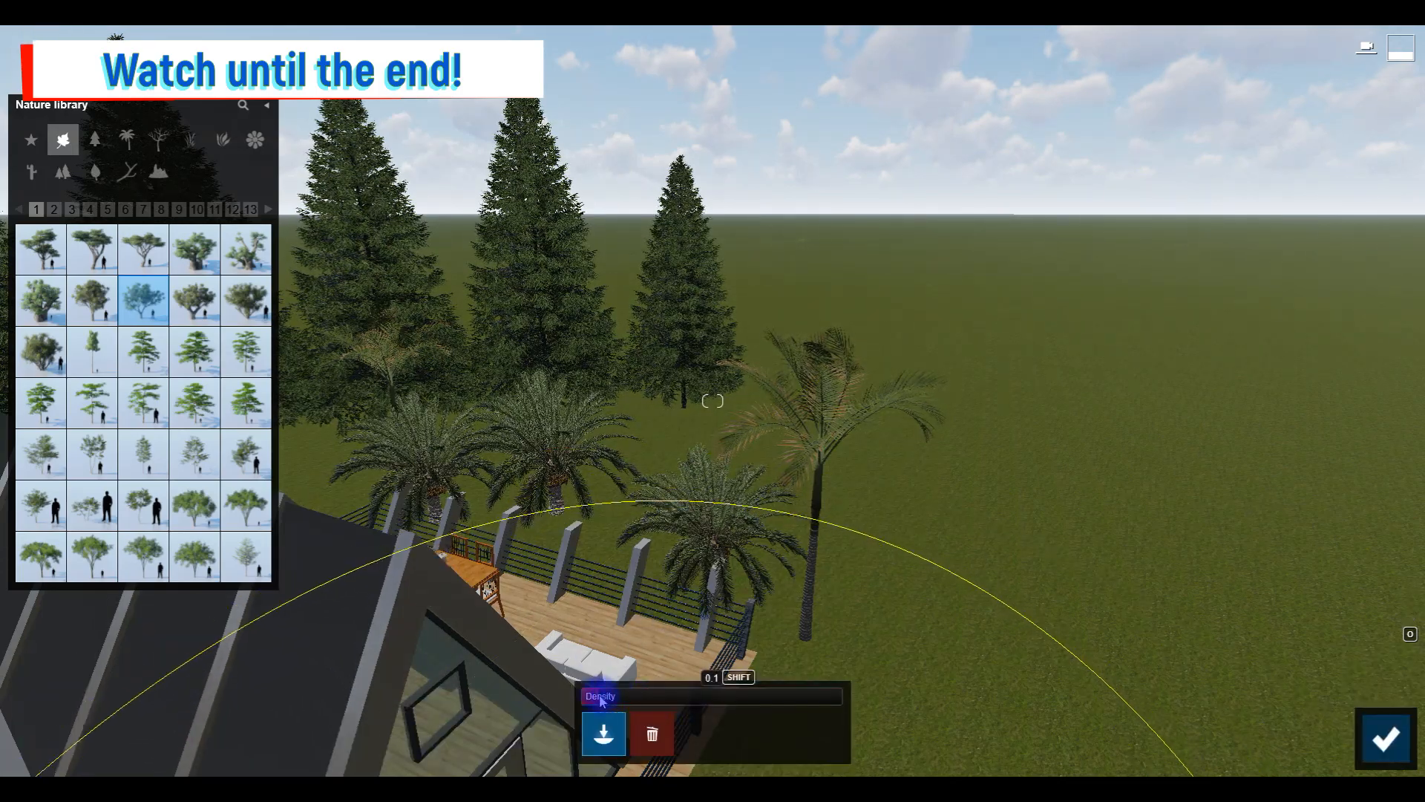
left_click(776, 398)
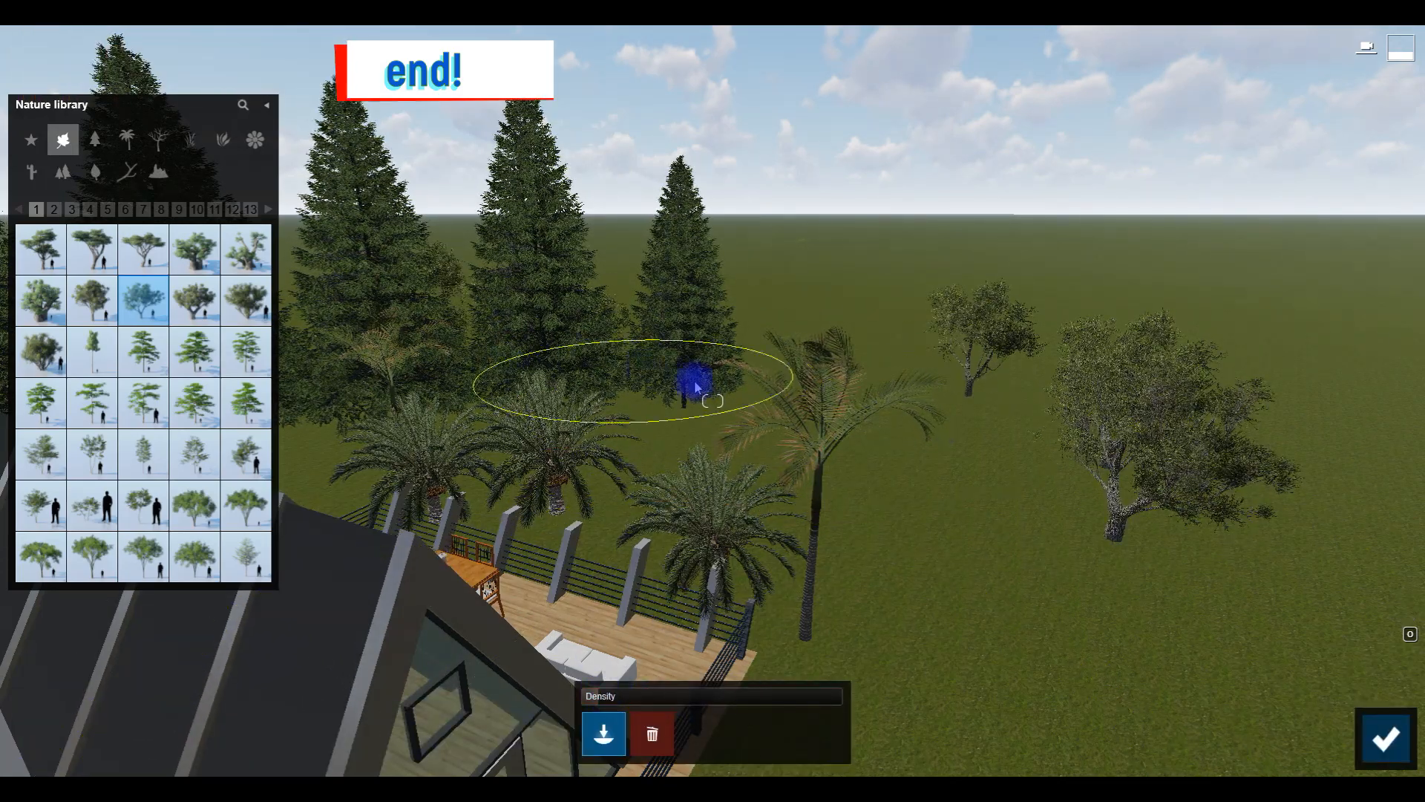
Step: Raise the paint density, fill the gap between the conifers and the new broadleaf trees with more of them, and accept the placement
key("s")
key("q")
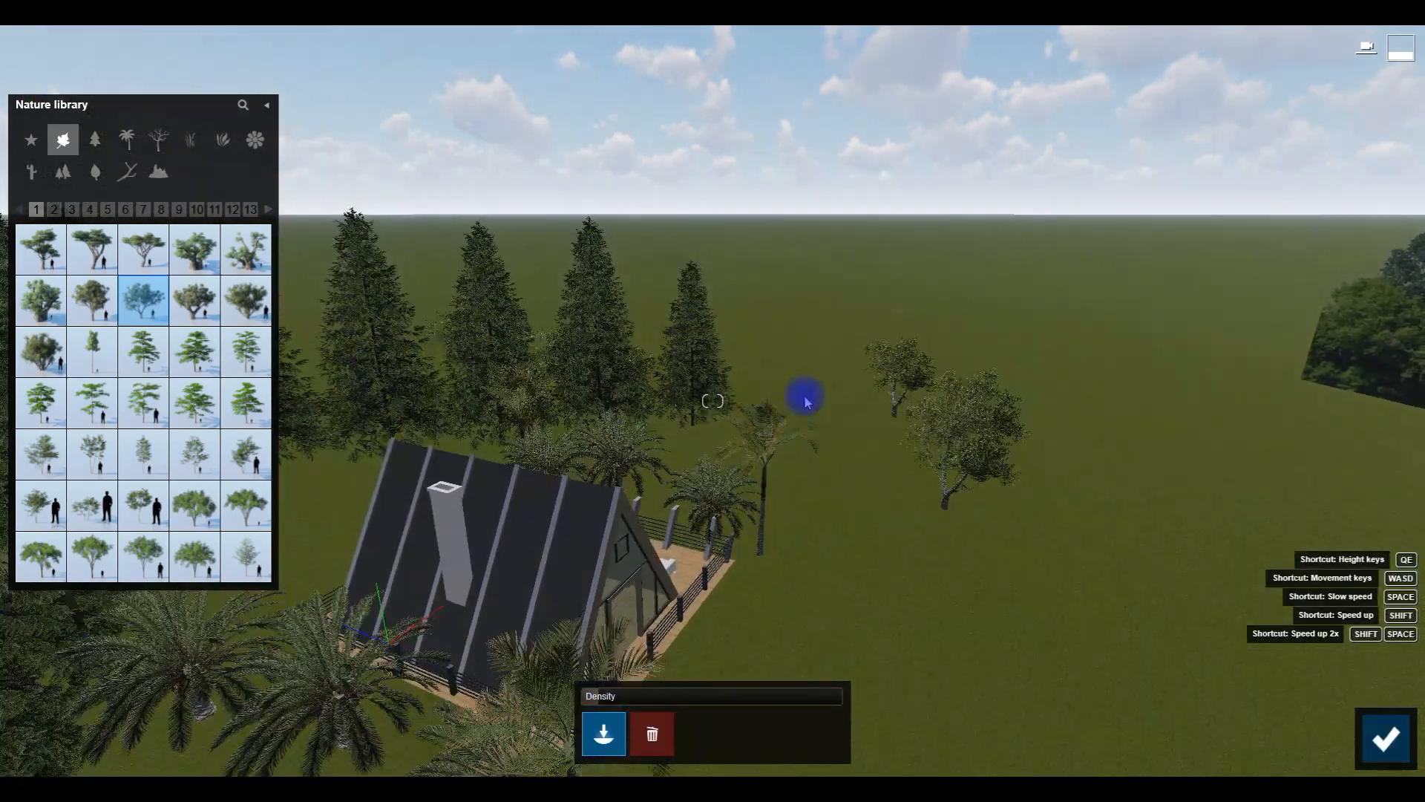
mouse_move(807, 403)
right_mouse_down()
mouse_move(869, 477)
mouse_move(854, 487)
right_mouse_up()
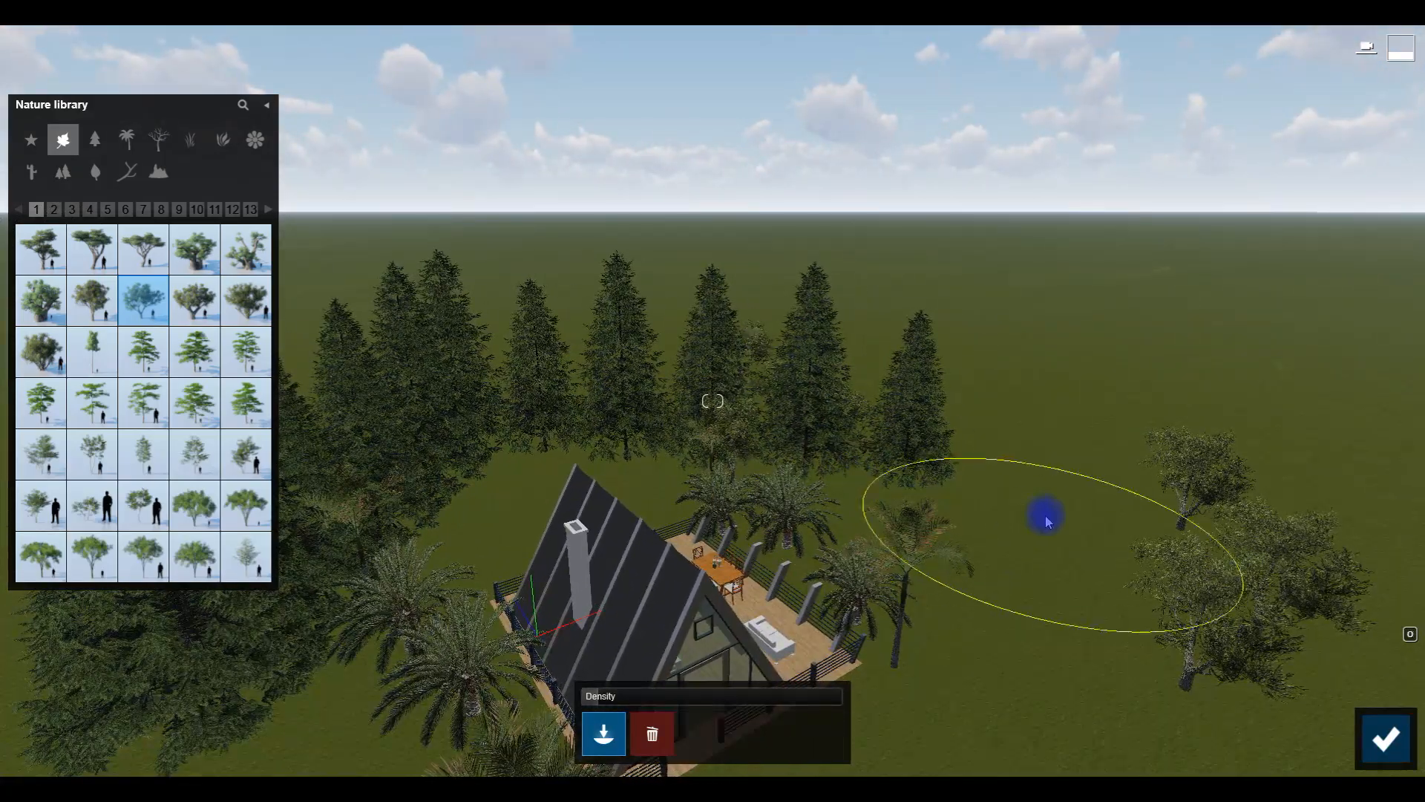
left_click(638, 696)
left_click(1031, 523)
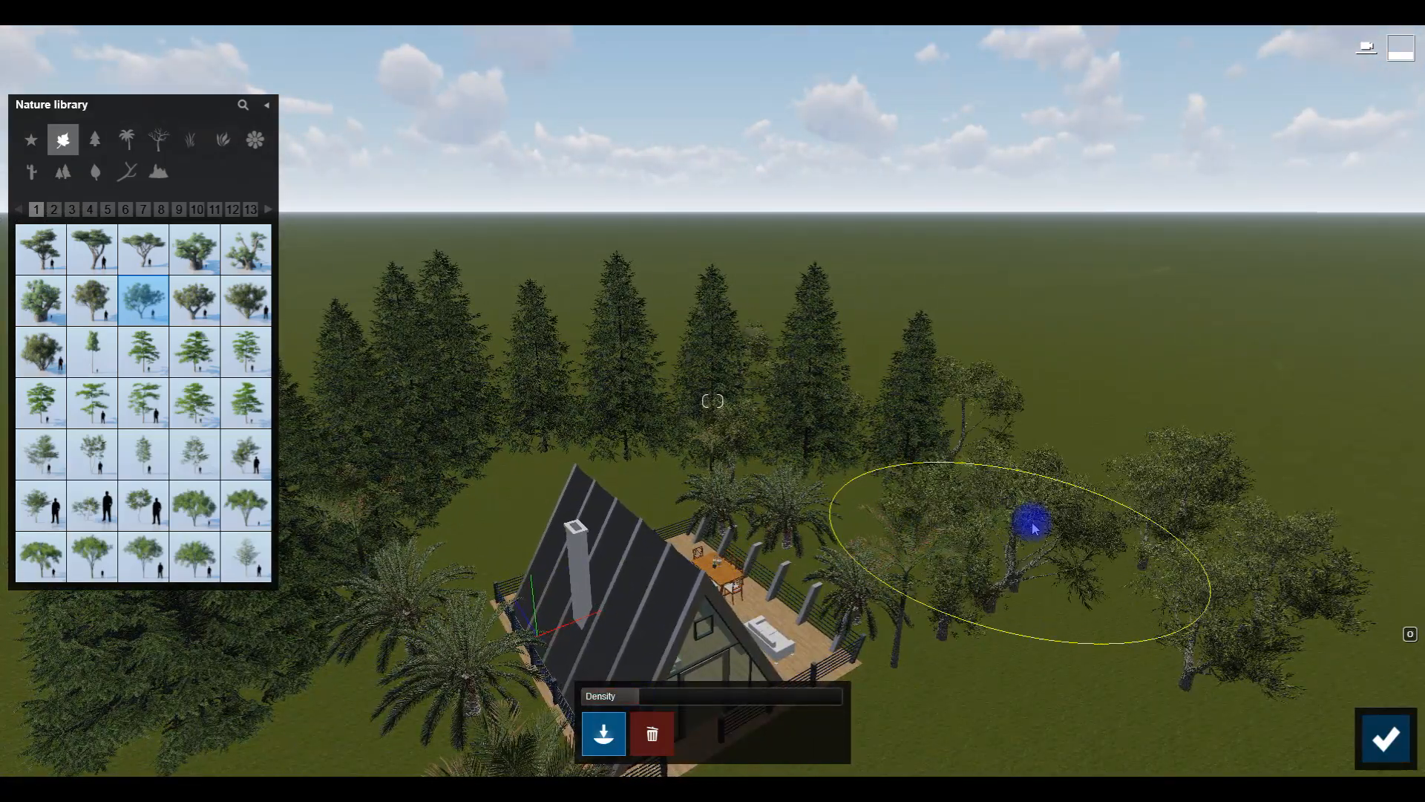
left_click(1385, 738)
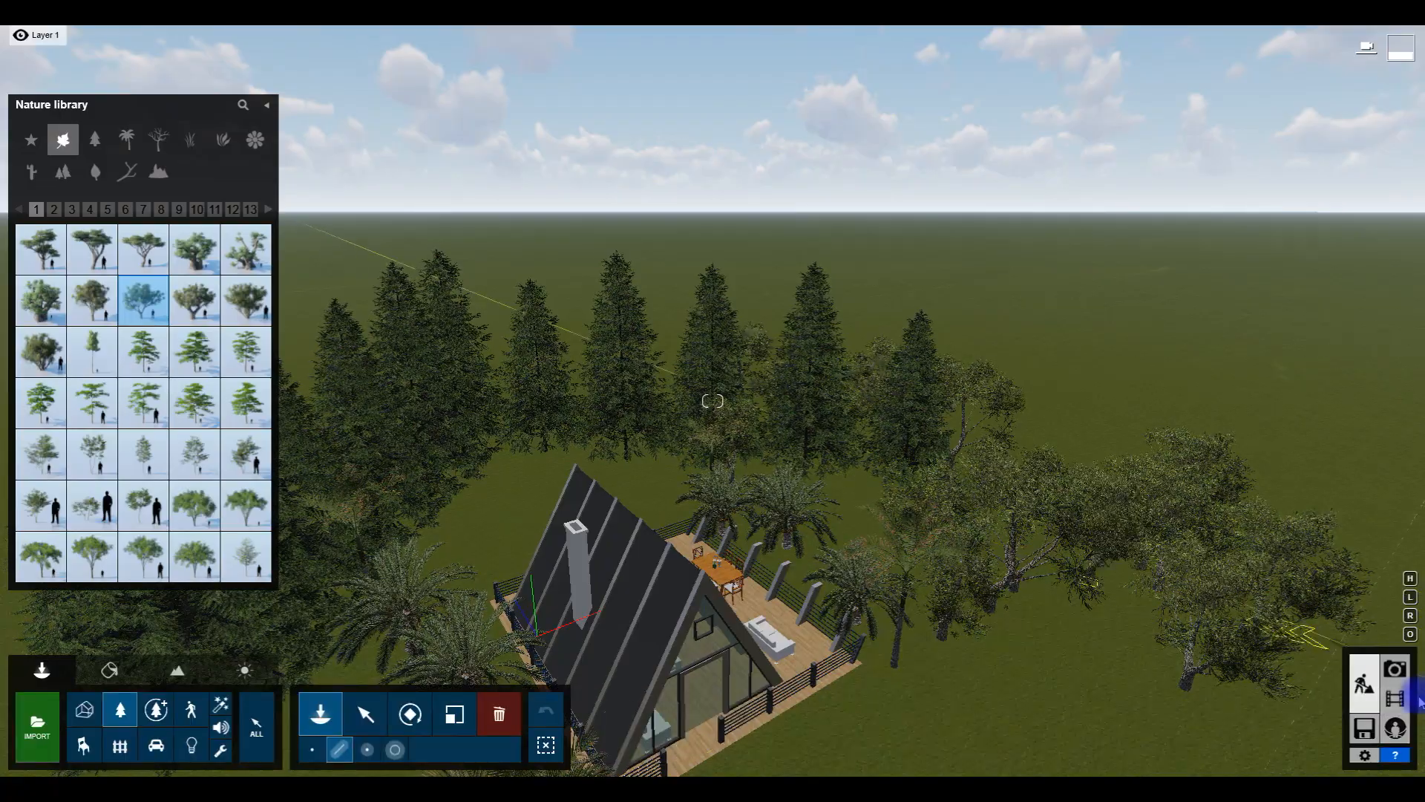
Step: Restore the camera of the saved photo in Photo mode and return to Build mode with that view
left_click(1395, 669)
left_click(148, 667)
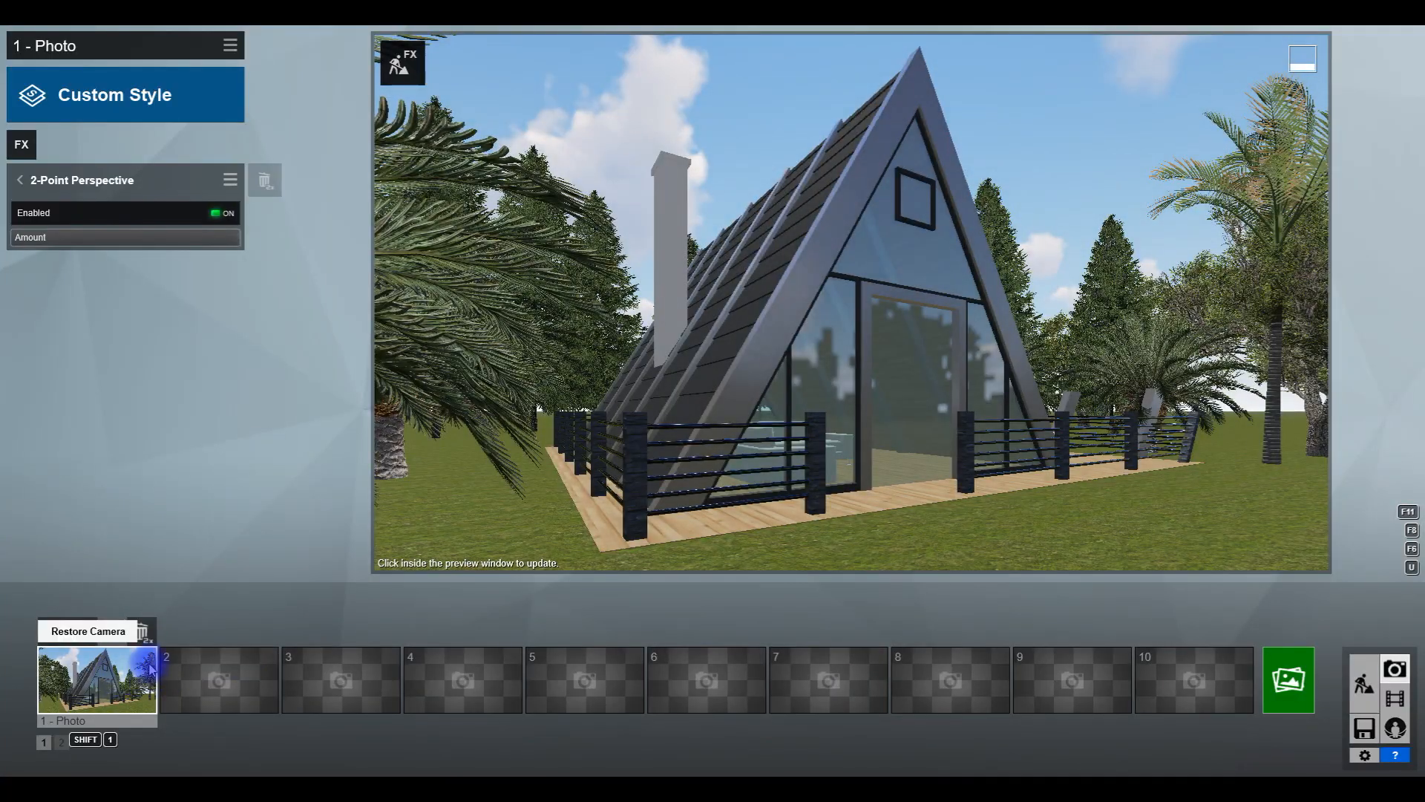
left_click(1366, 681)
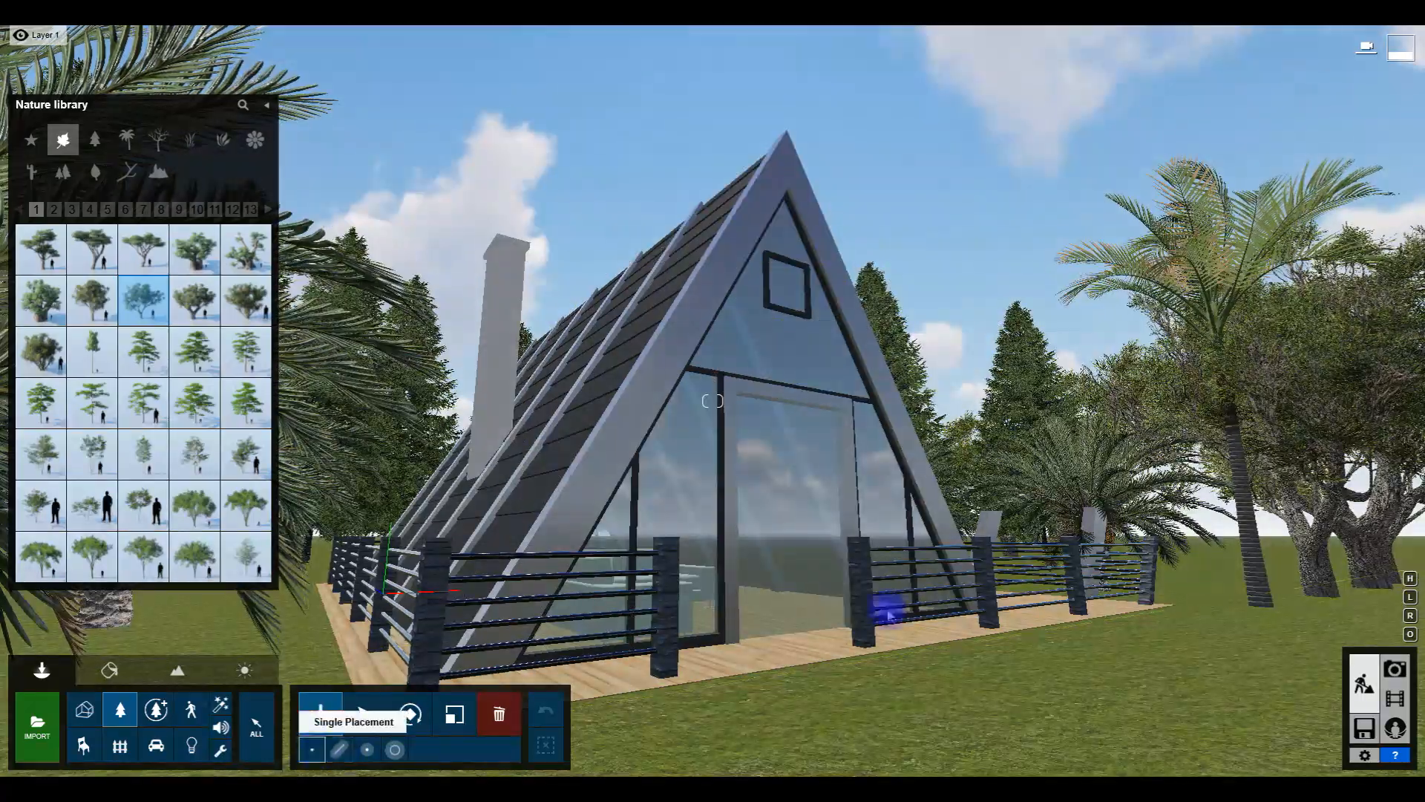
Step: Paint small stones at increased density around the trunks of the broadleaf trees behind the tall palm
left_click(312, 749)
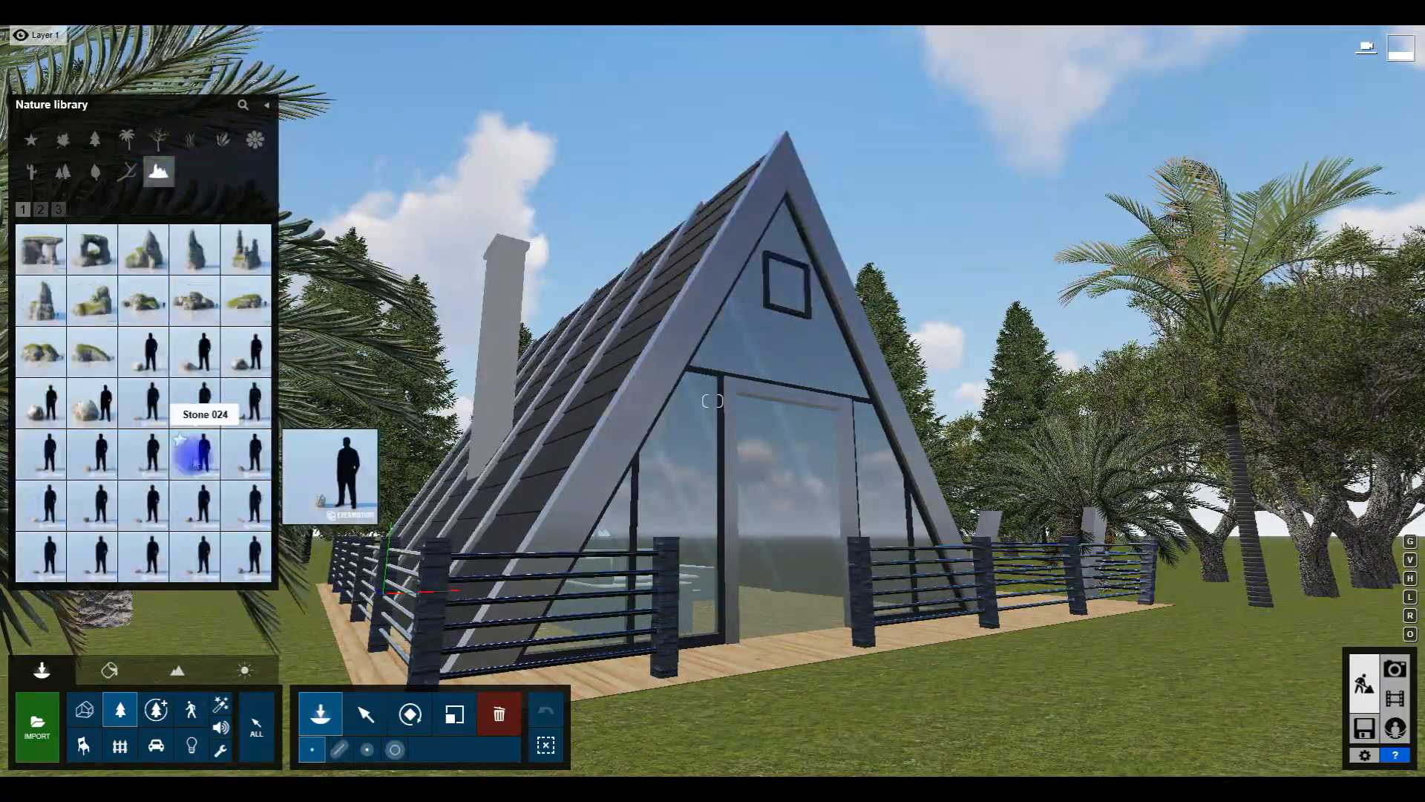
left_click(142, 364)
left_click(395, 751)
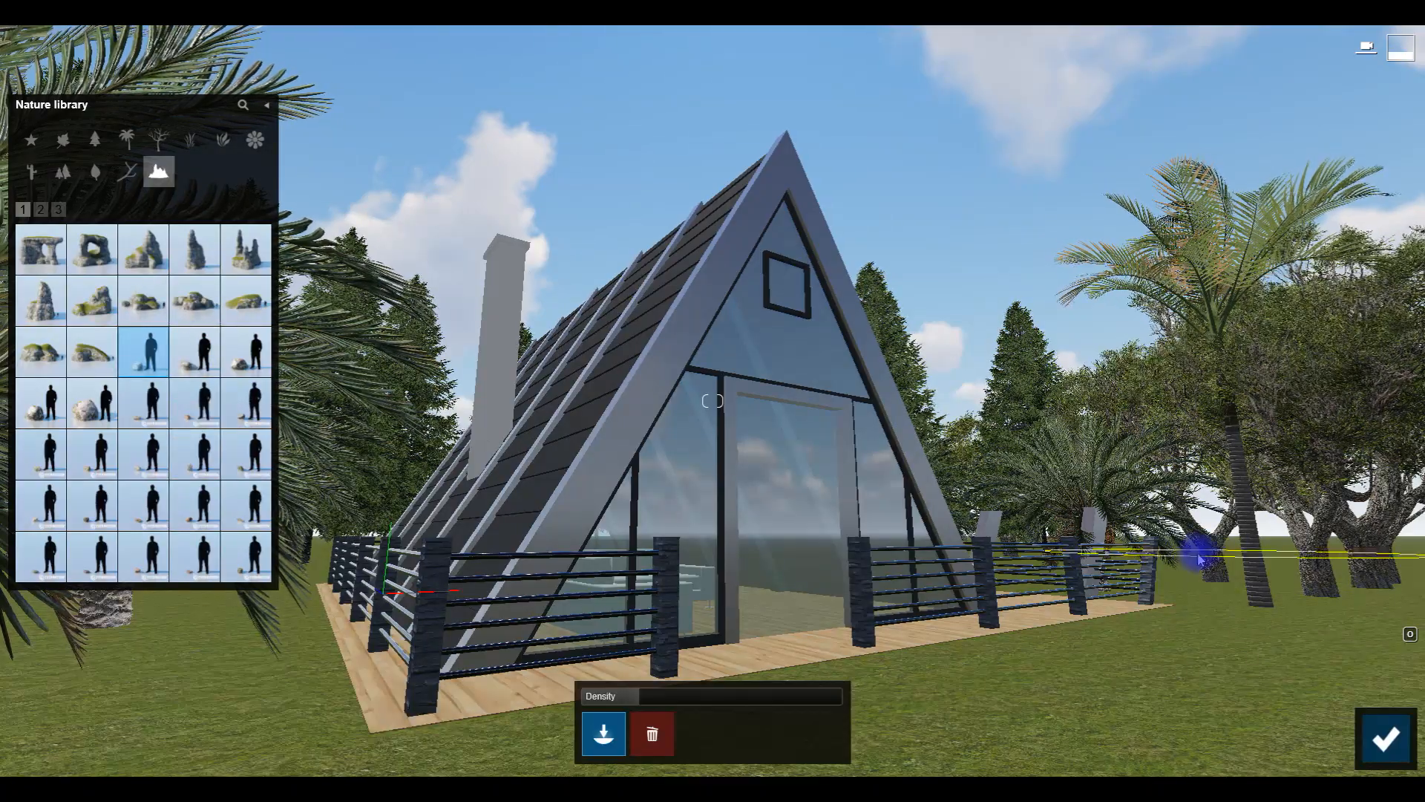
left_click(677, 695)
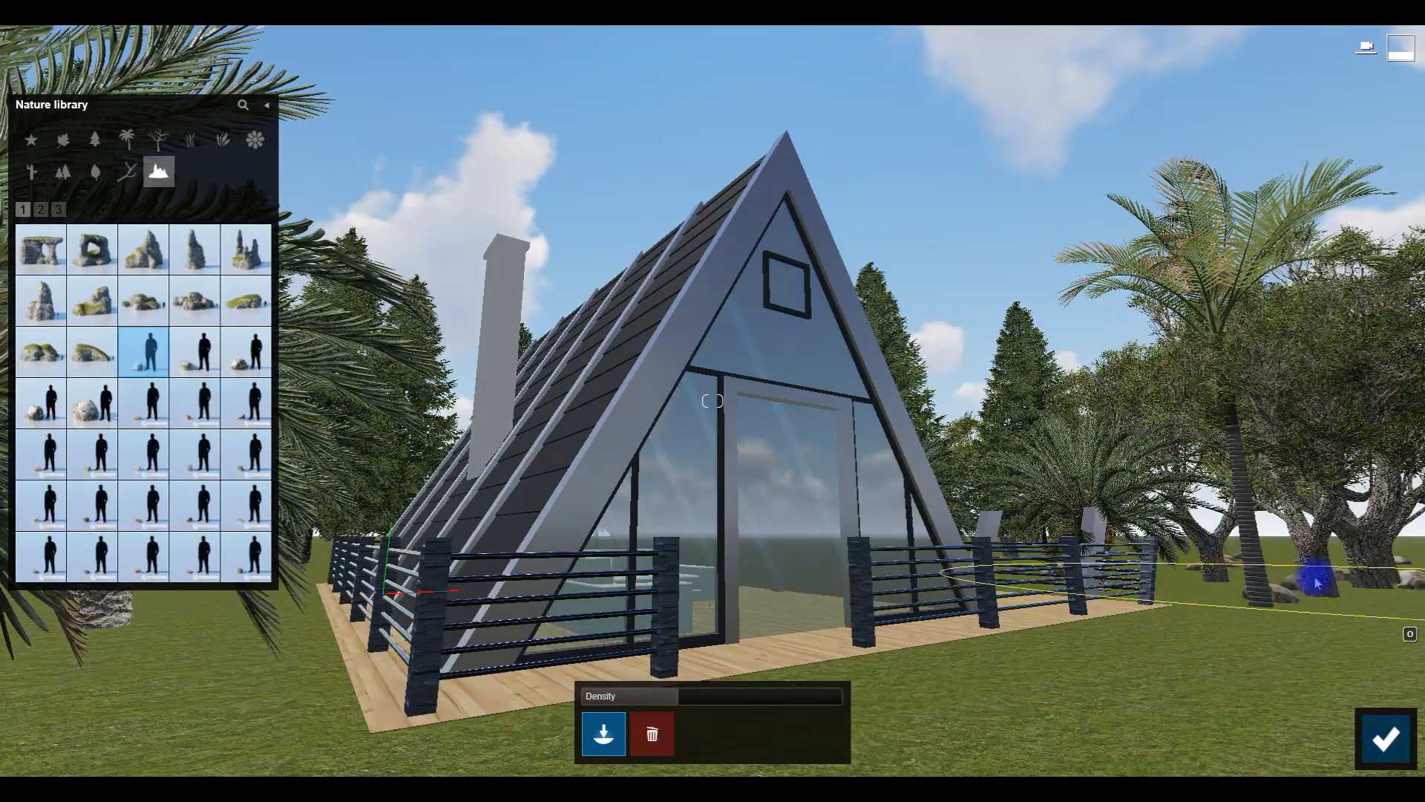
Step: Close the stone painting and place a single piece of fallen wood on the grass near the stones and tall palm
left_click(127, 171)
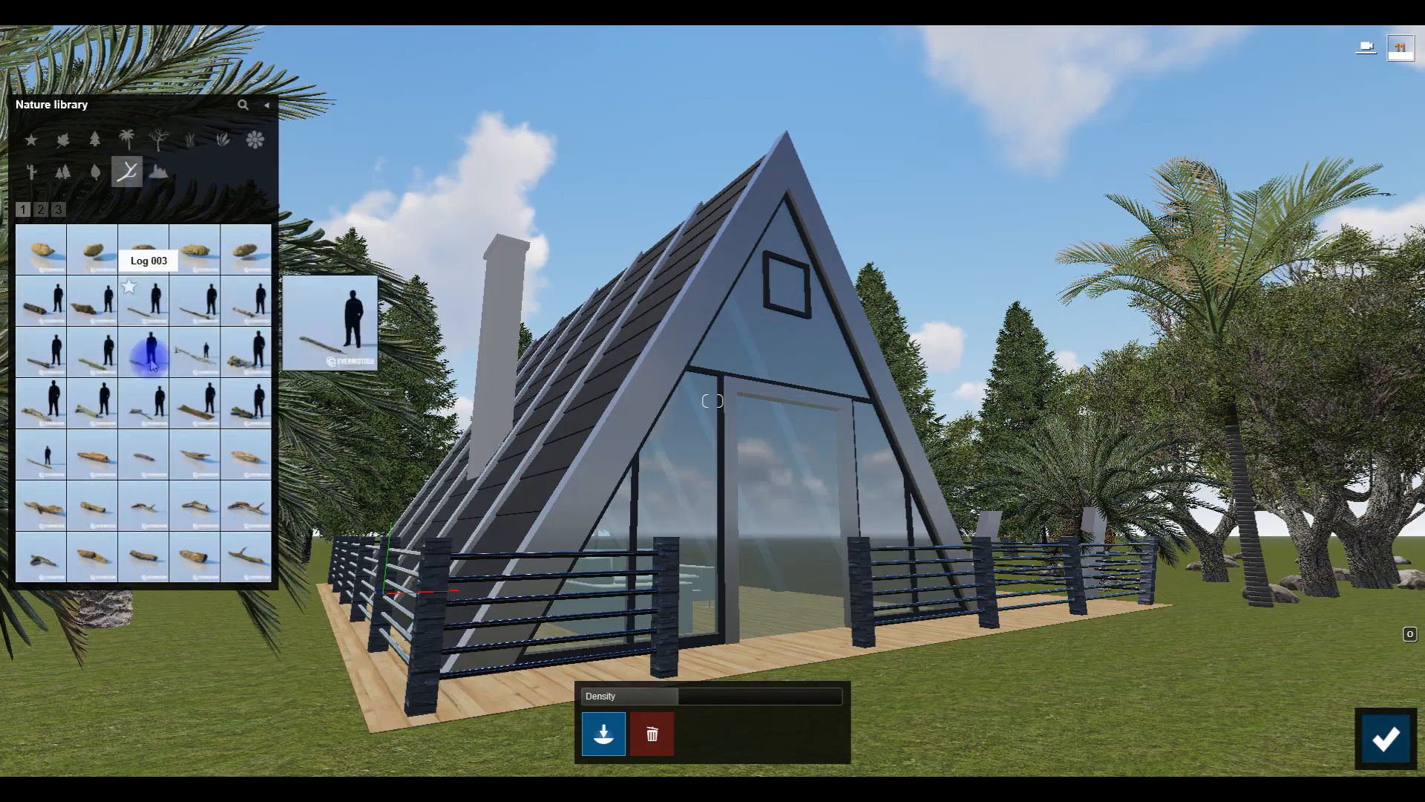
left_click(91, 461)
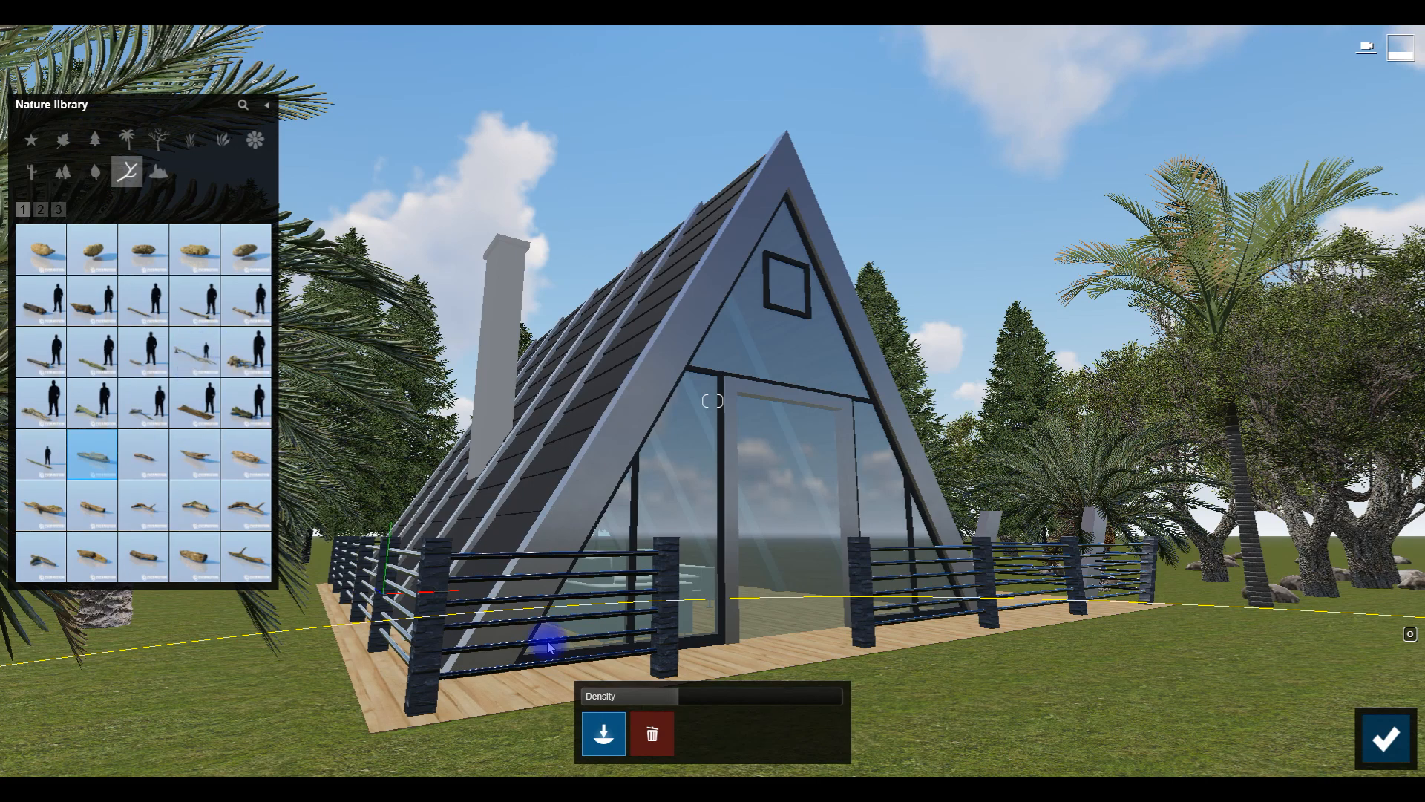
left_click(1385, 737)
left_click(1207, 602)
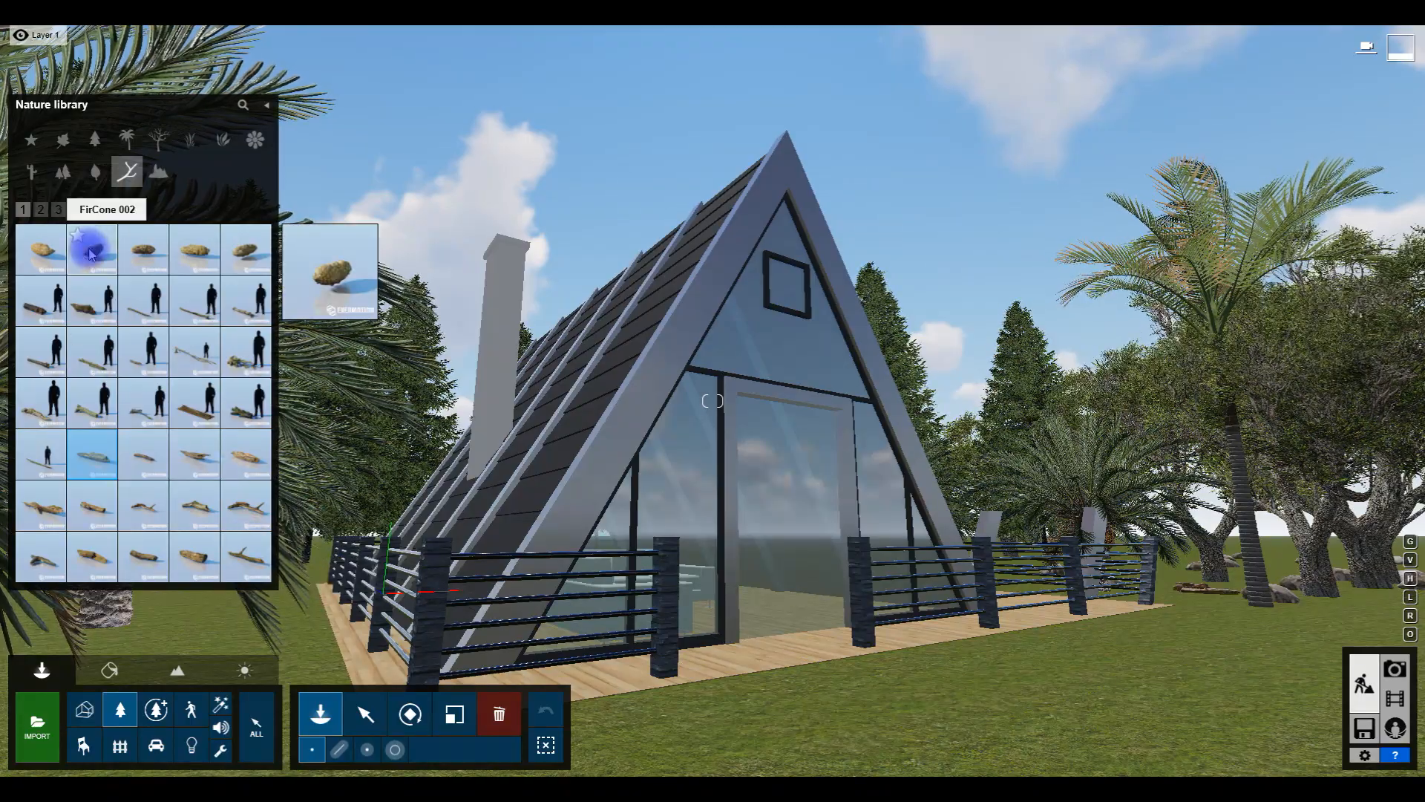
Step: Place a large weathered log and a curved branch from the fallen-wood assets on the lawn in front of the deck
left_click(60, 211)
left_click(23, 211)
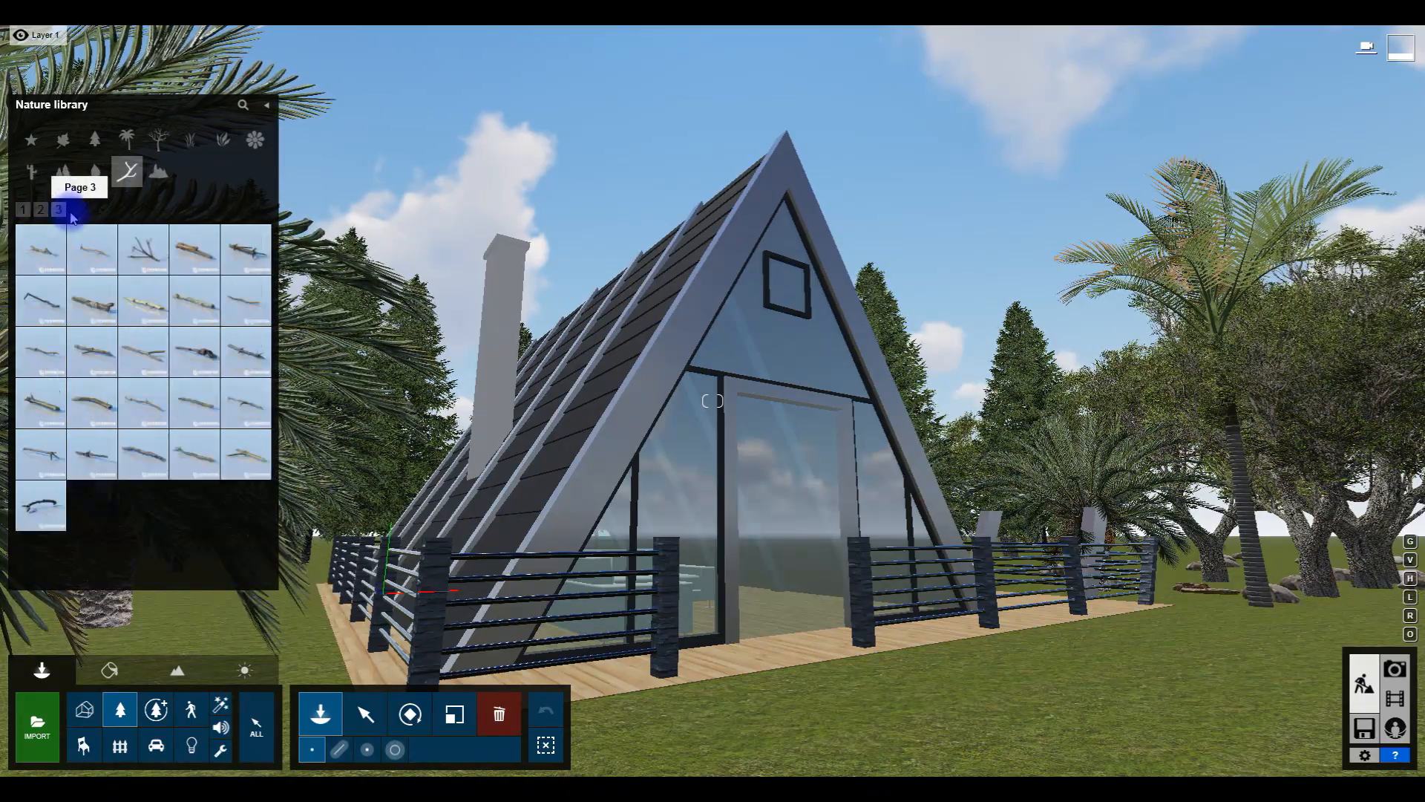
left_click(23, 210)
left_click(41, 210)
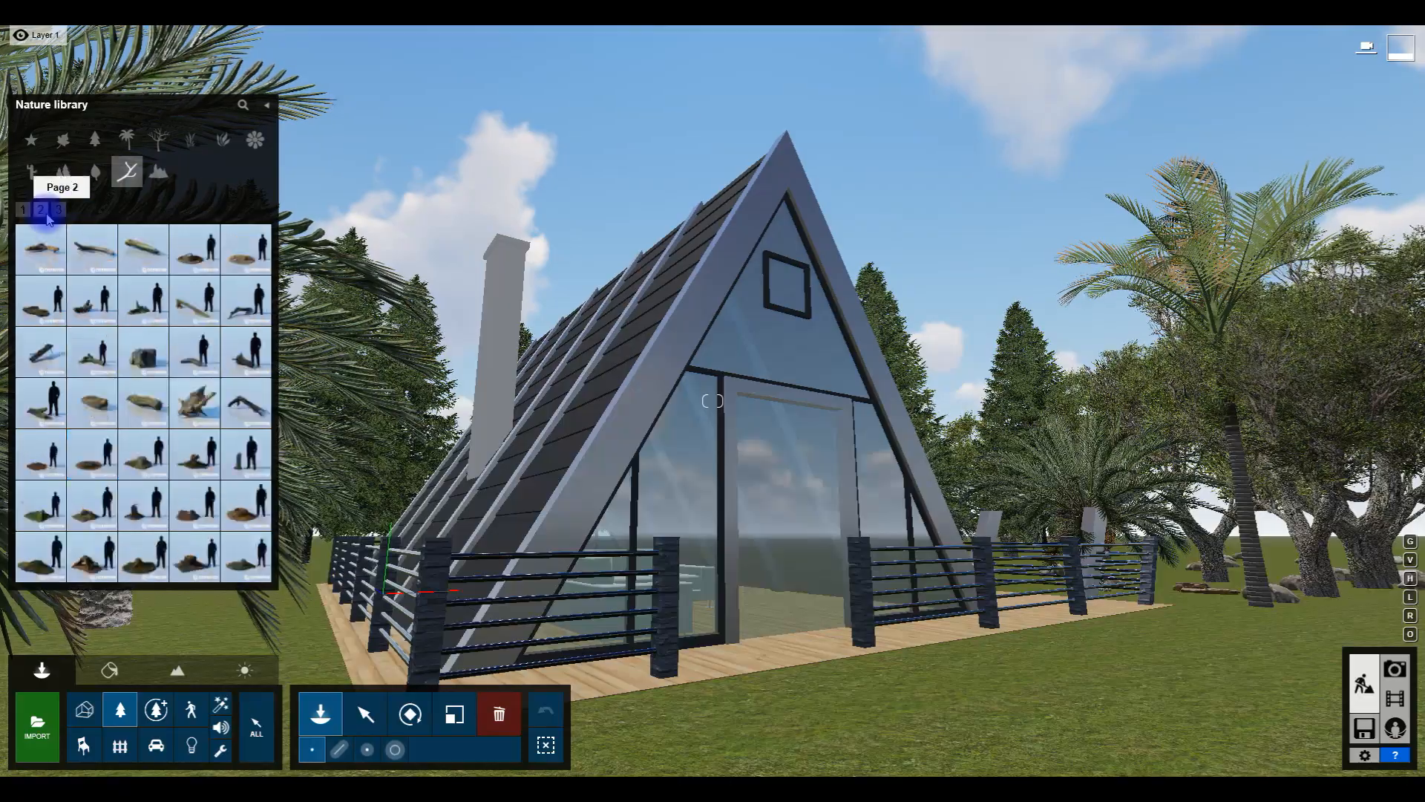
left_click(195, 401)
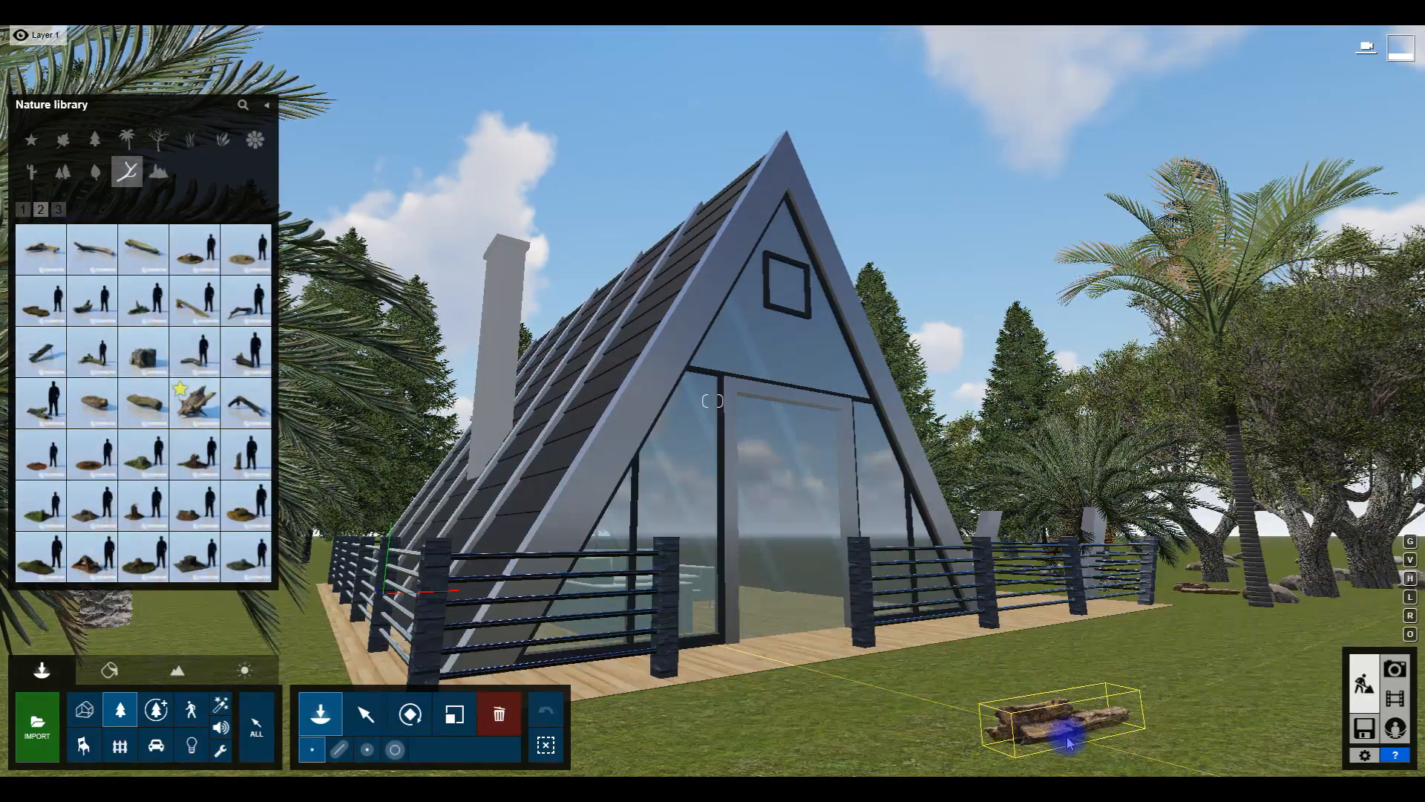
left_click(1097, 742)
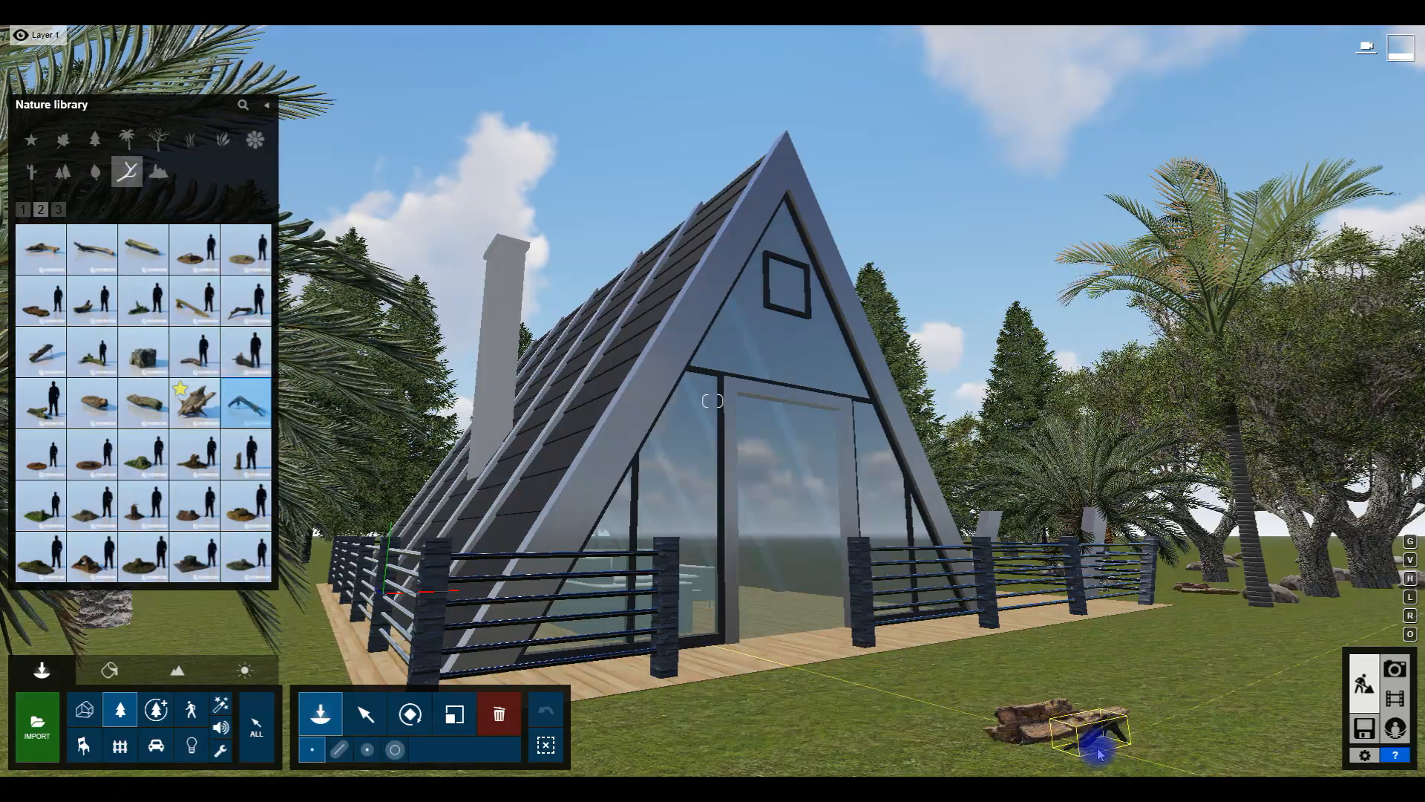
Step: Add two more different branches to the log pile on the front lawn
left_click(50, 369)
left_click(51, 370)
left_click(1068, 747)
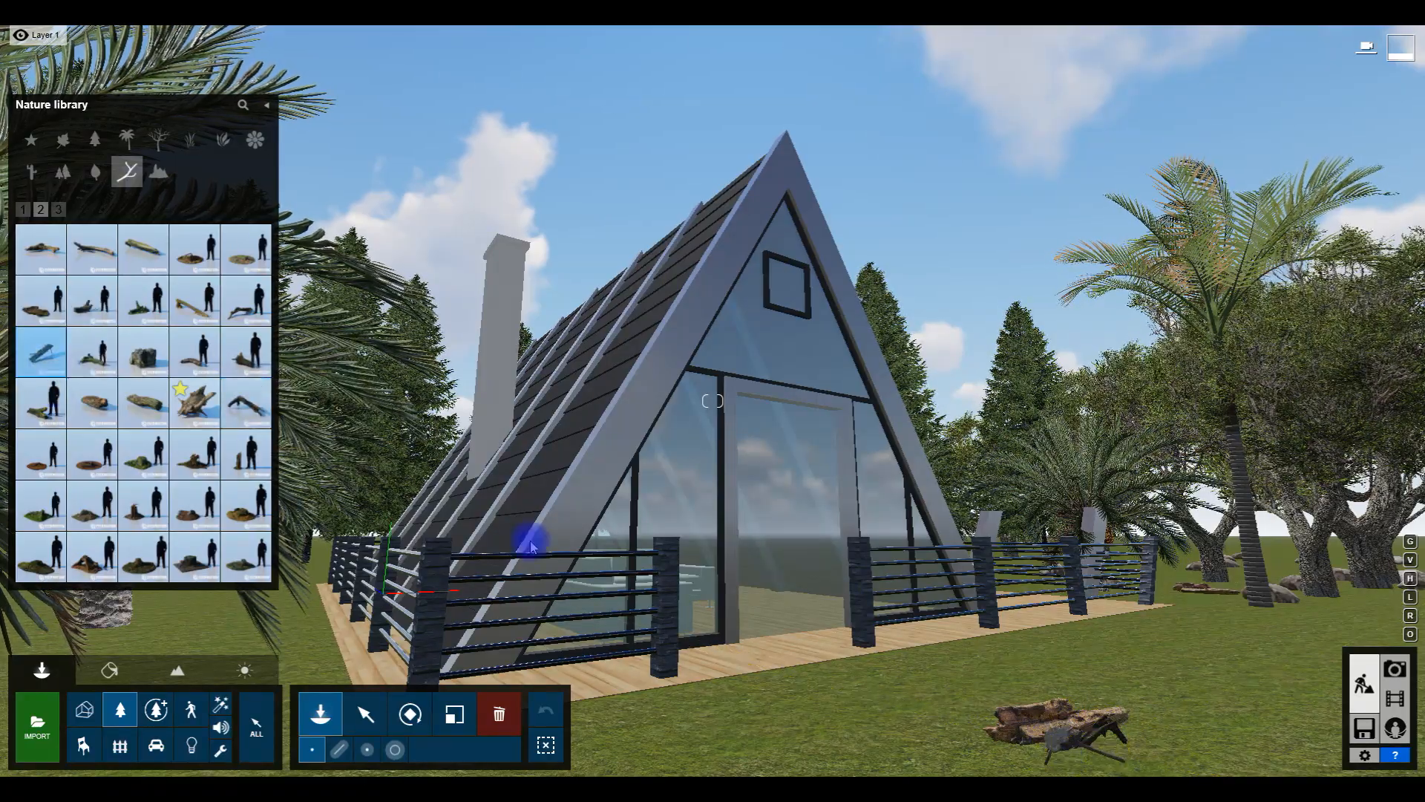
left_click(94, 253)
left_click(1119, 746)
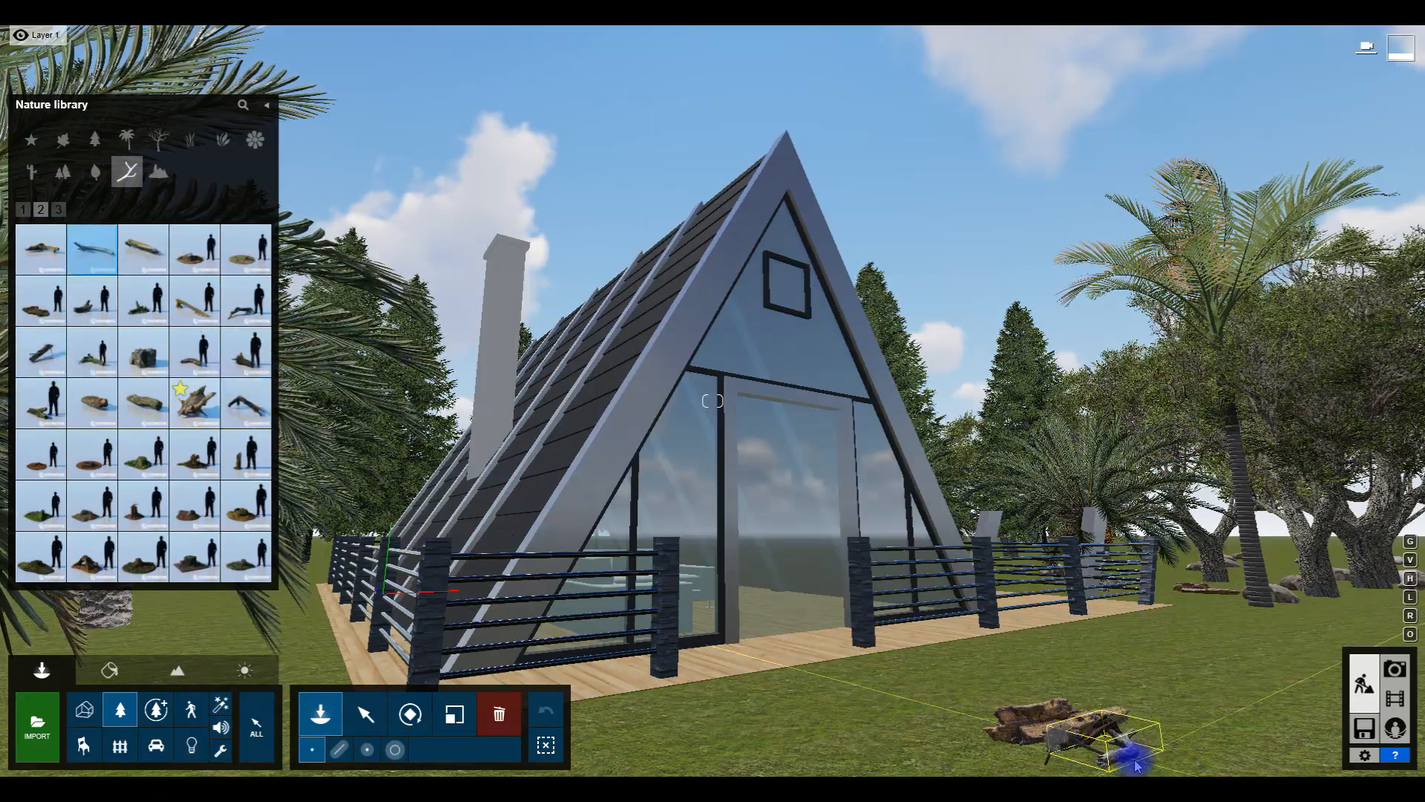
Step: Choose a bent twig from the last page of fallen-wood assets and add it to the front log pile
left_click(37, 418)
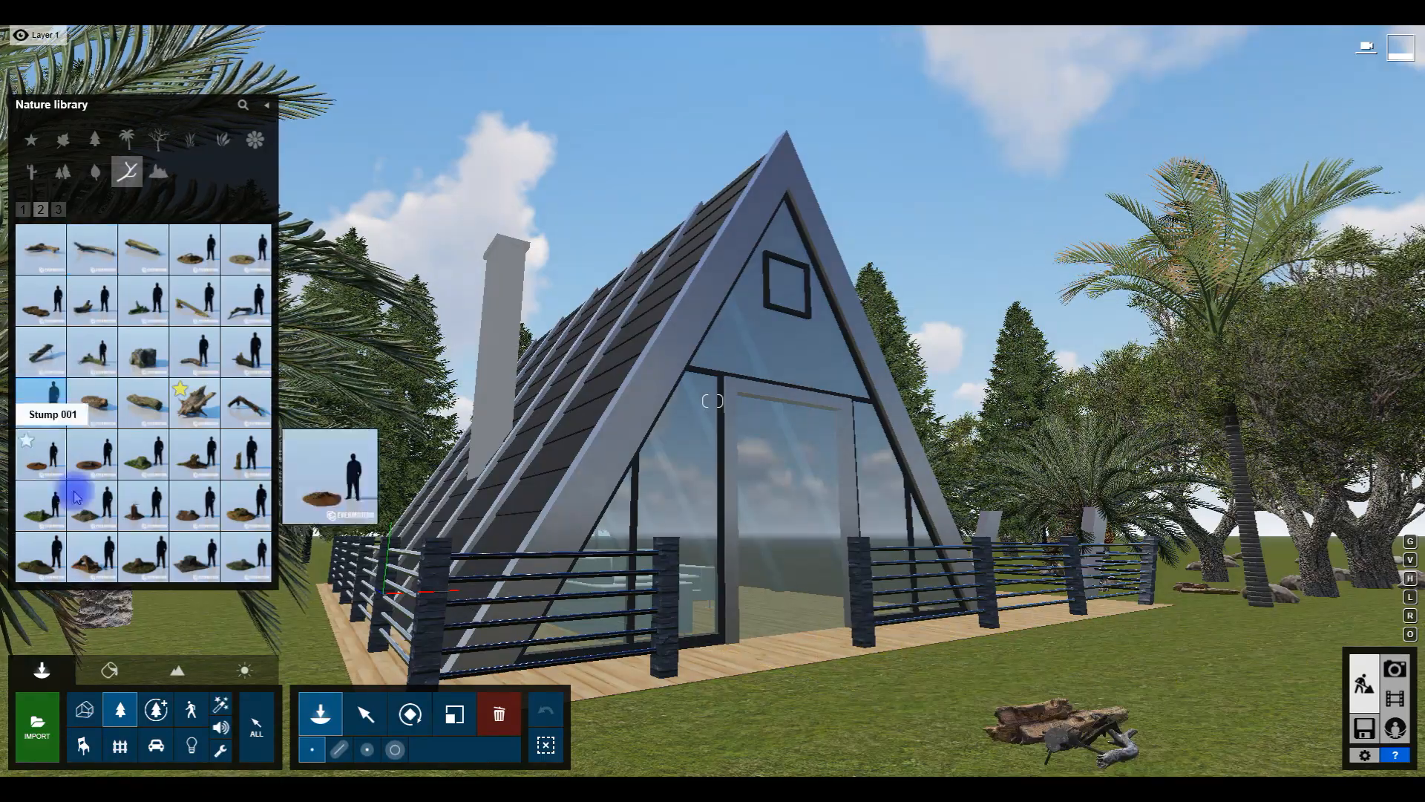
left_click(59, 210)
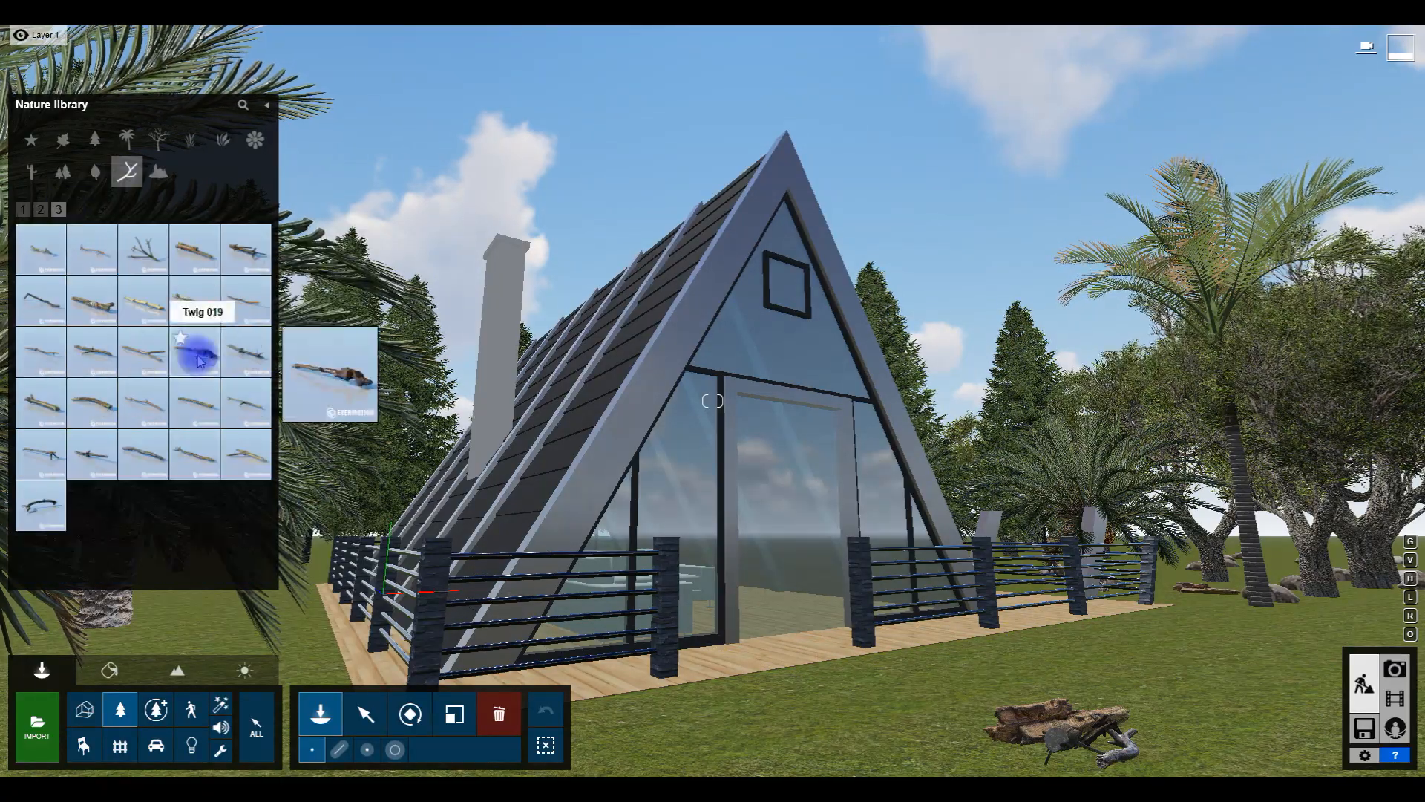
left_click(195, 300)
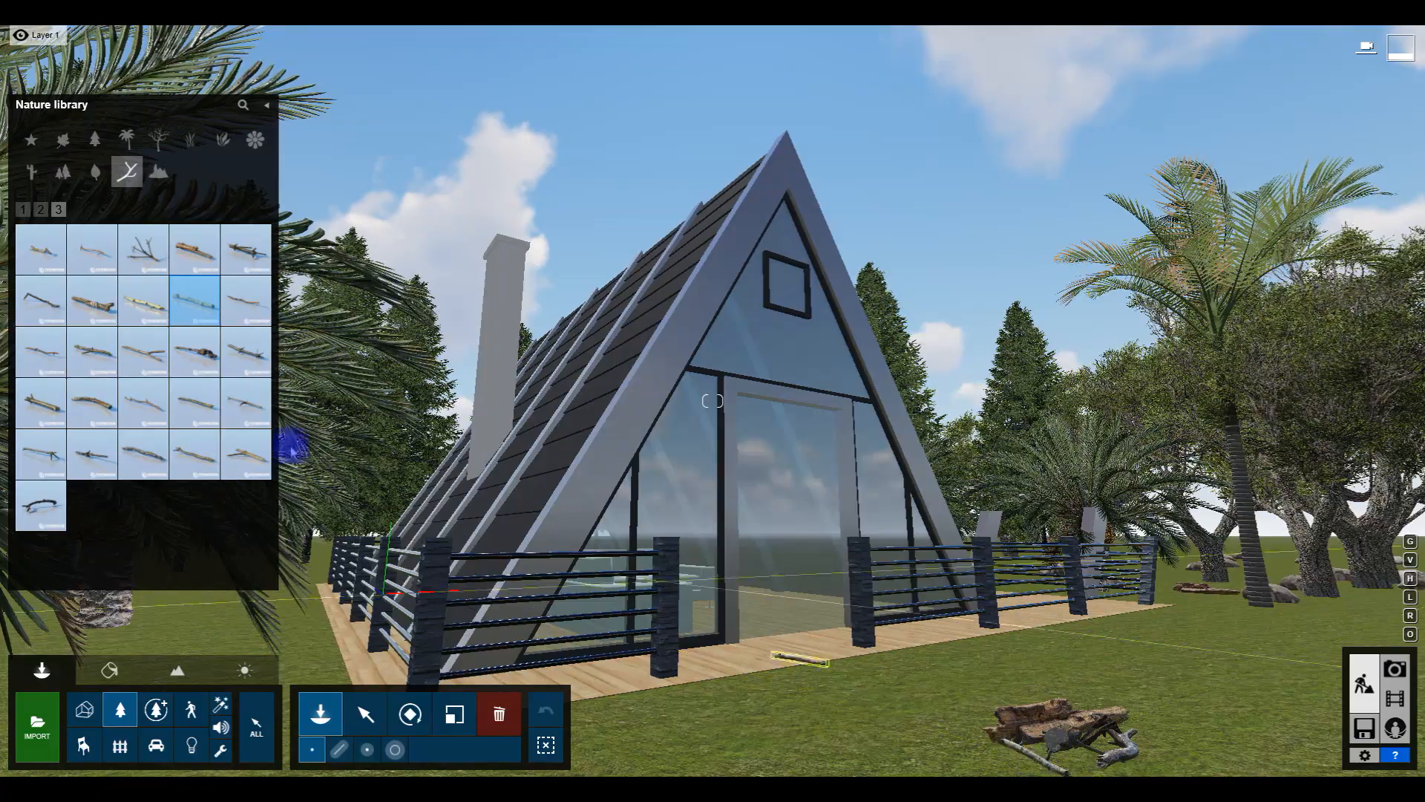
left_click(41, 300)
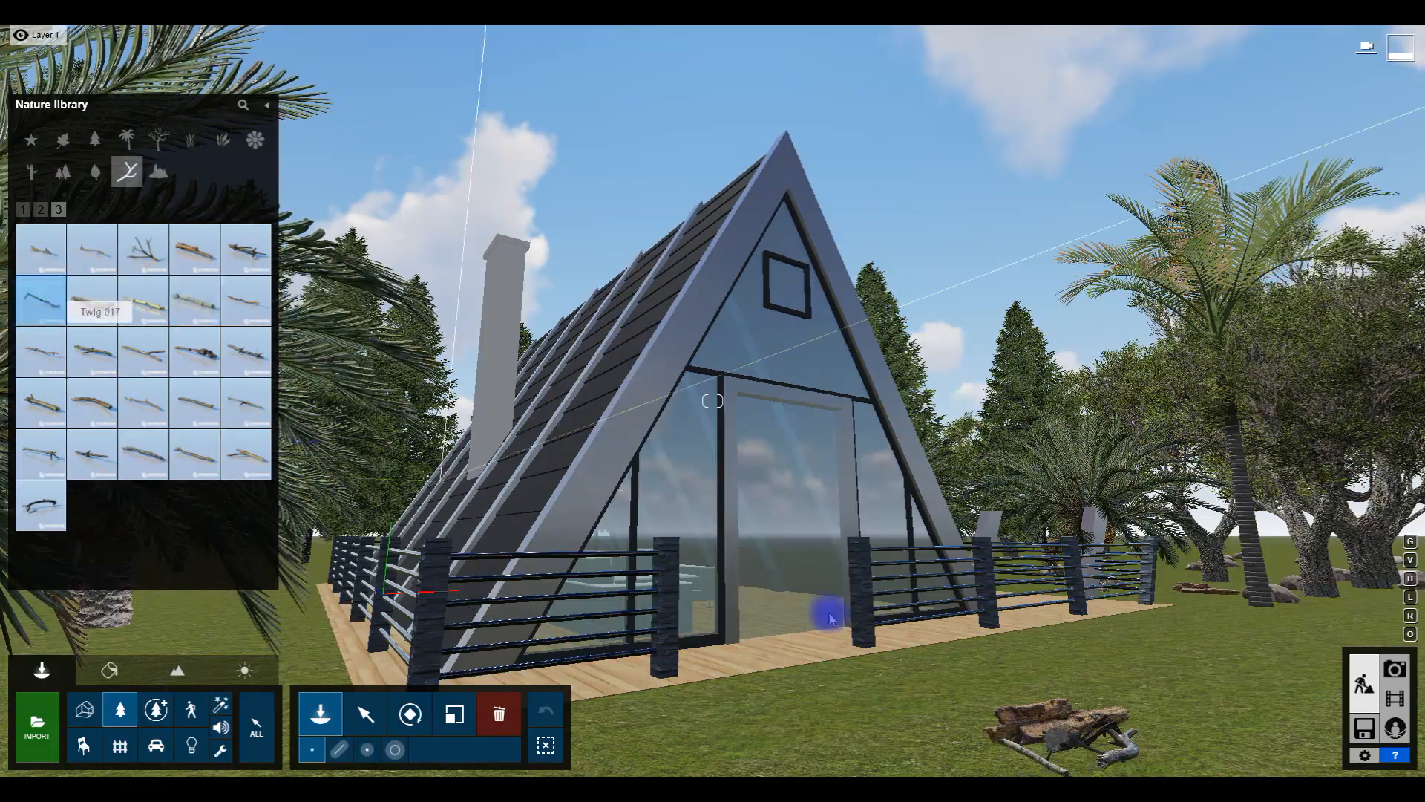
Step: Place a Nafray Swamp Foxtail grass on the lawn by the deck corner near the tall palm
left_click(192, 141)
left_click(193, 253)
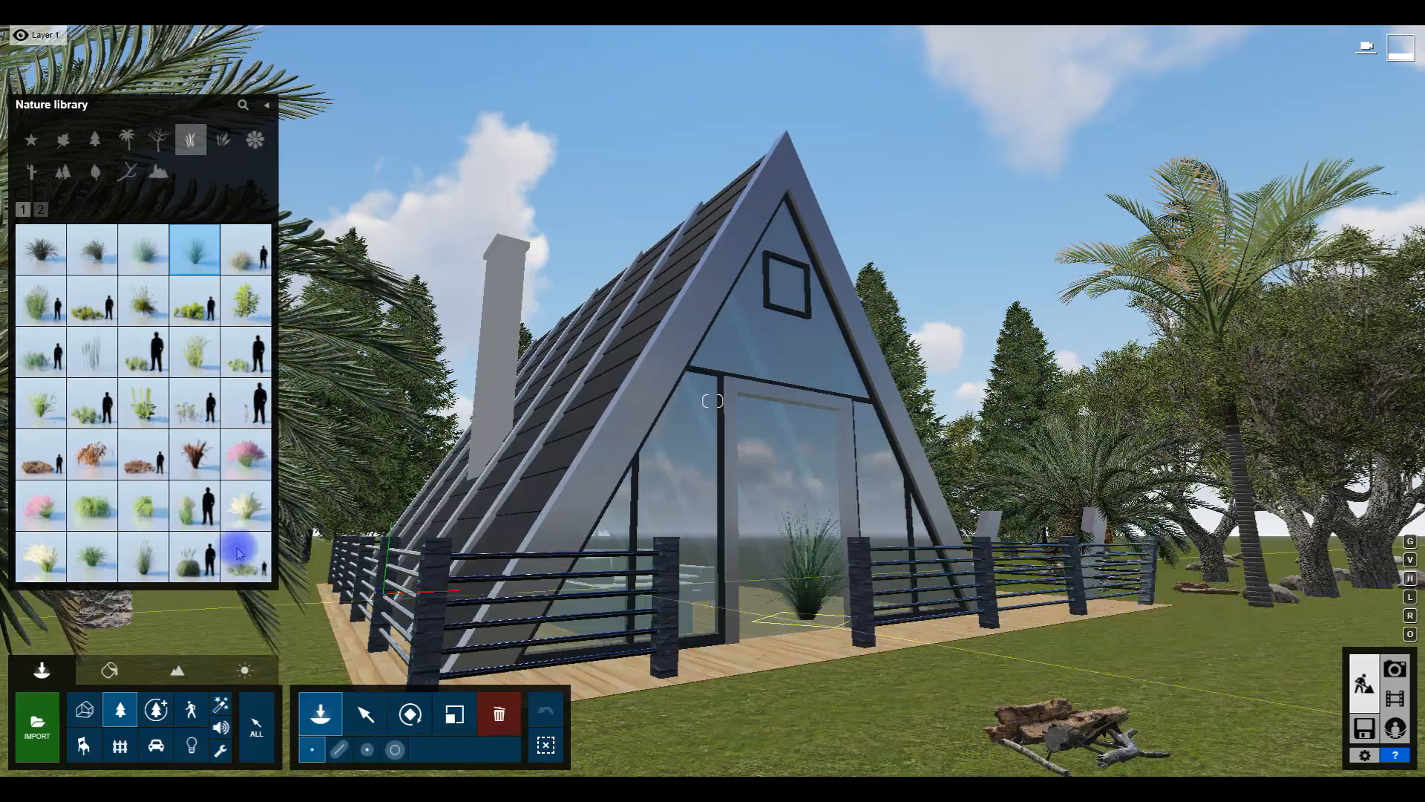
left_click(143, 556)
left_click(1172, 653)
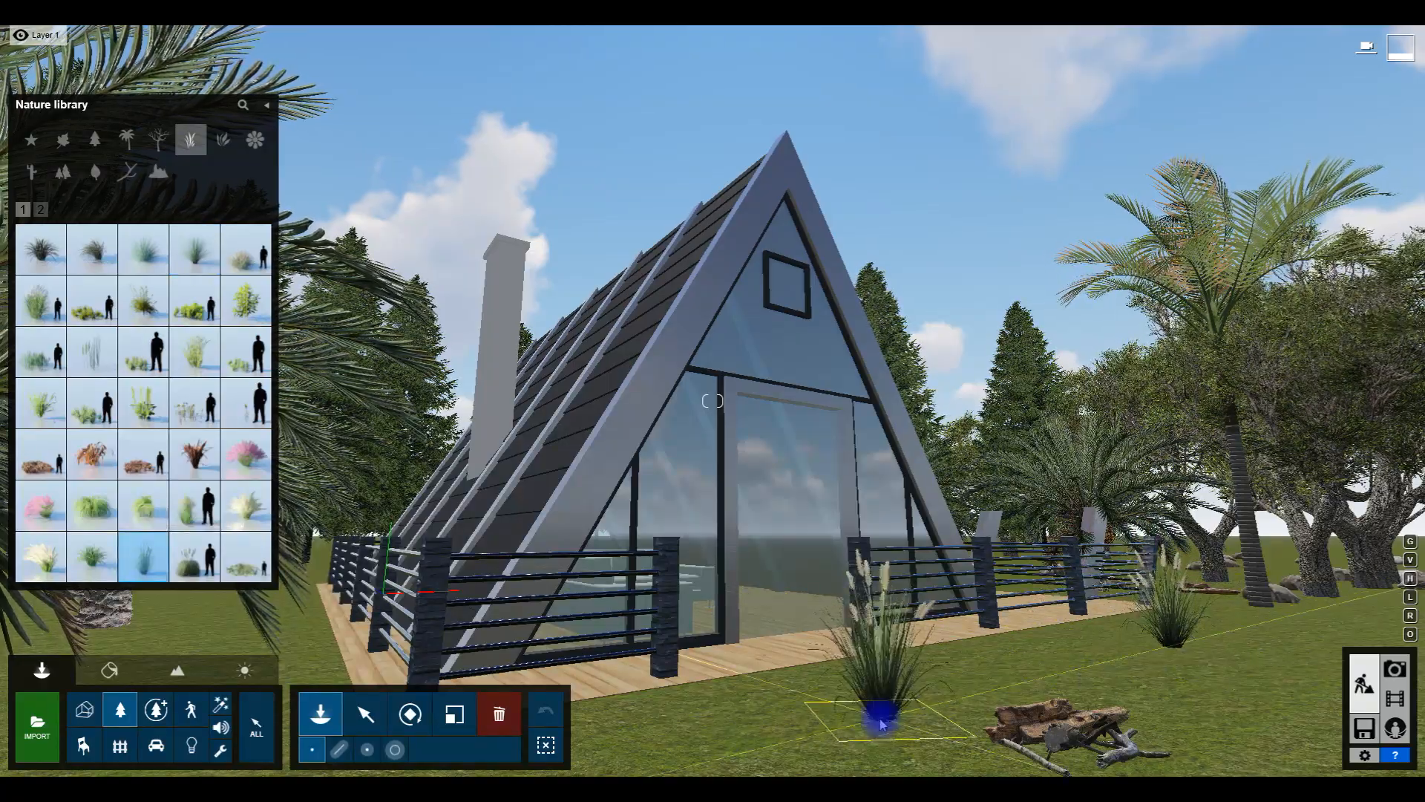
Step: Scale down the foxtail grass by the deck corner and place copies of it across the lawn in front of the deck
left_click(454, 714)
left_click(1175, 650)
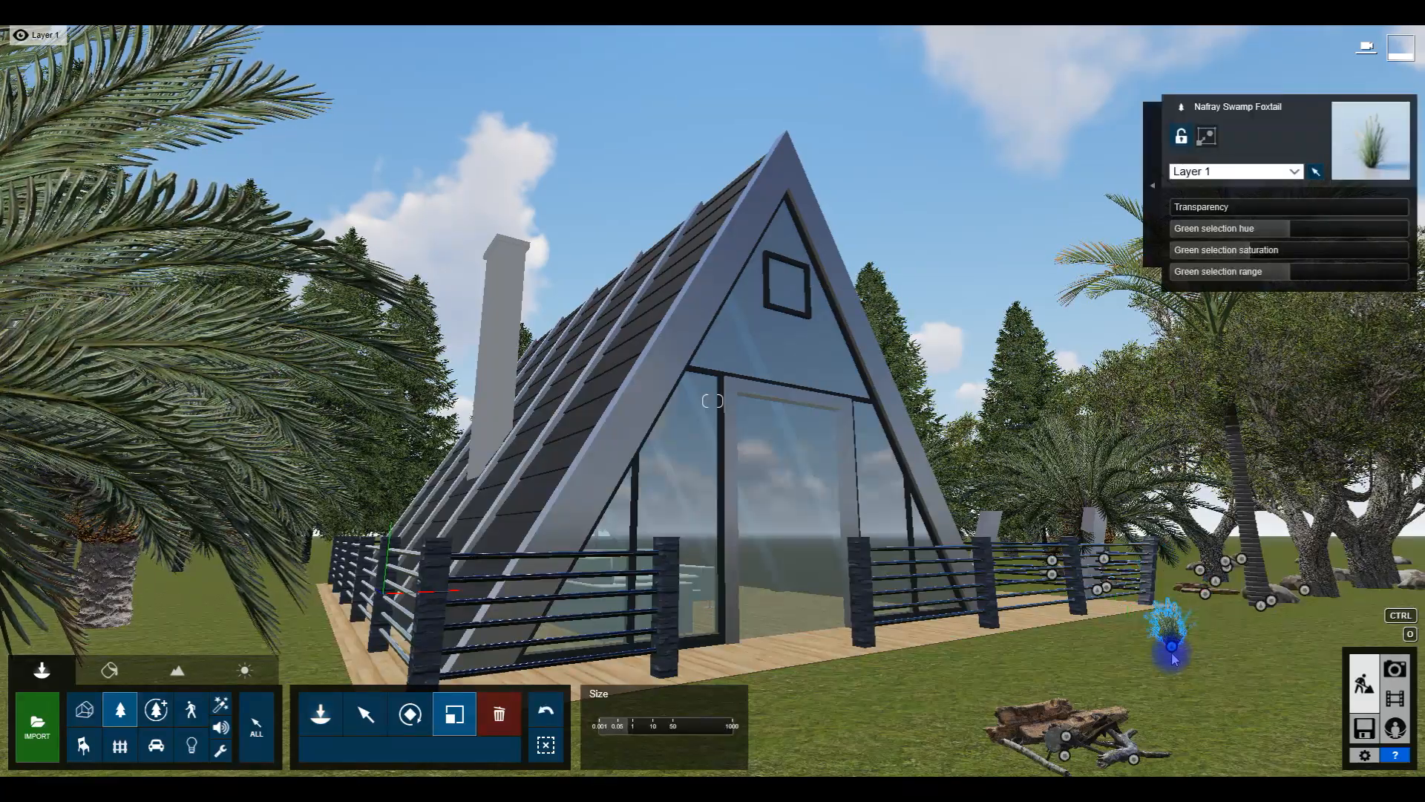
left_click(365, 714)
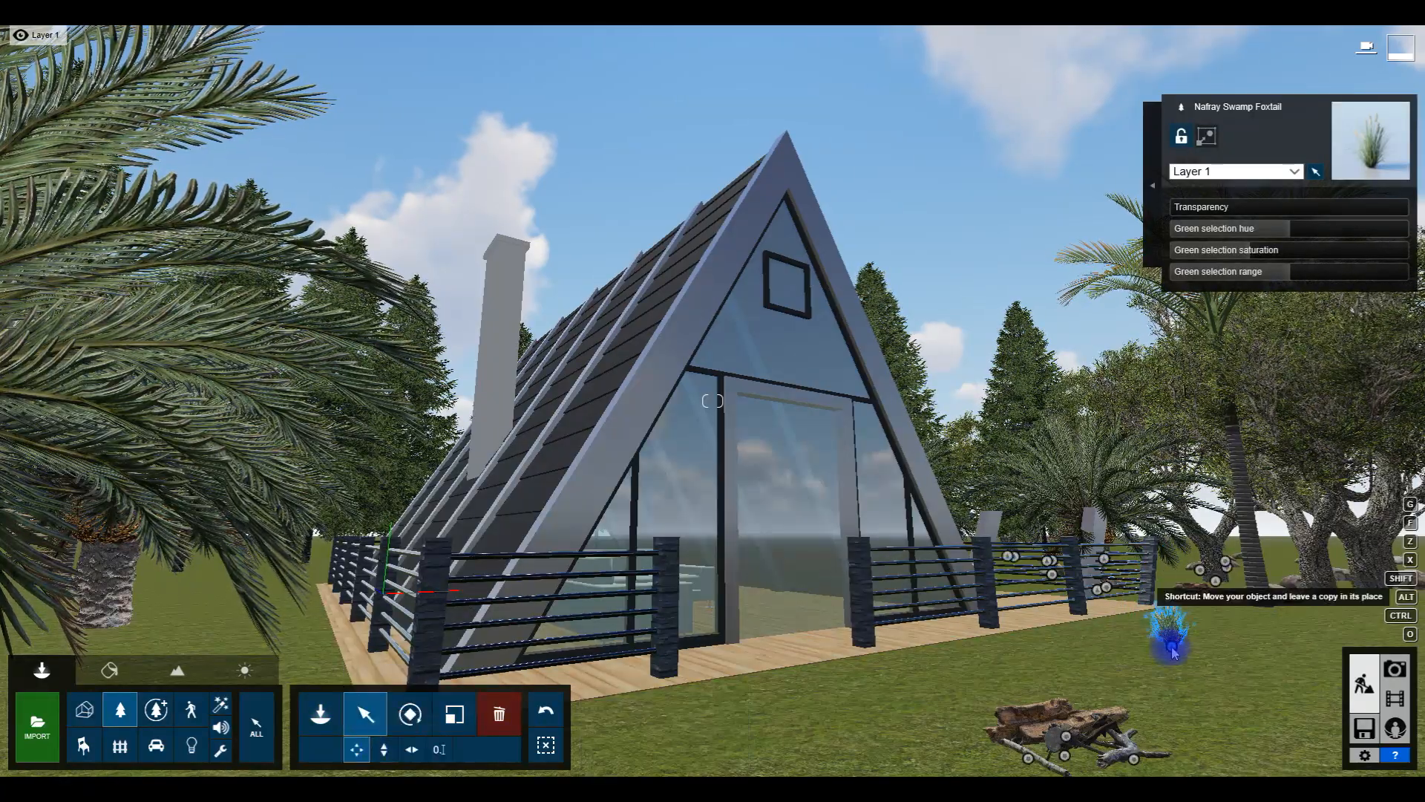
left_click_drag(997, 674, 1225, 679, "alt")
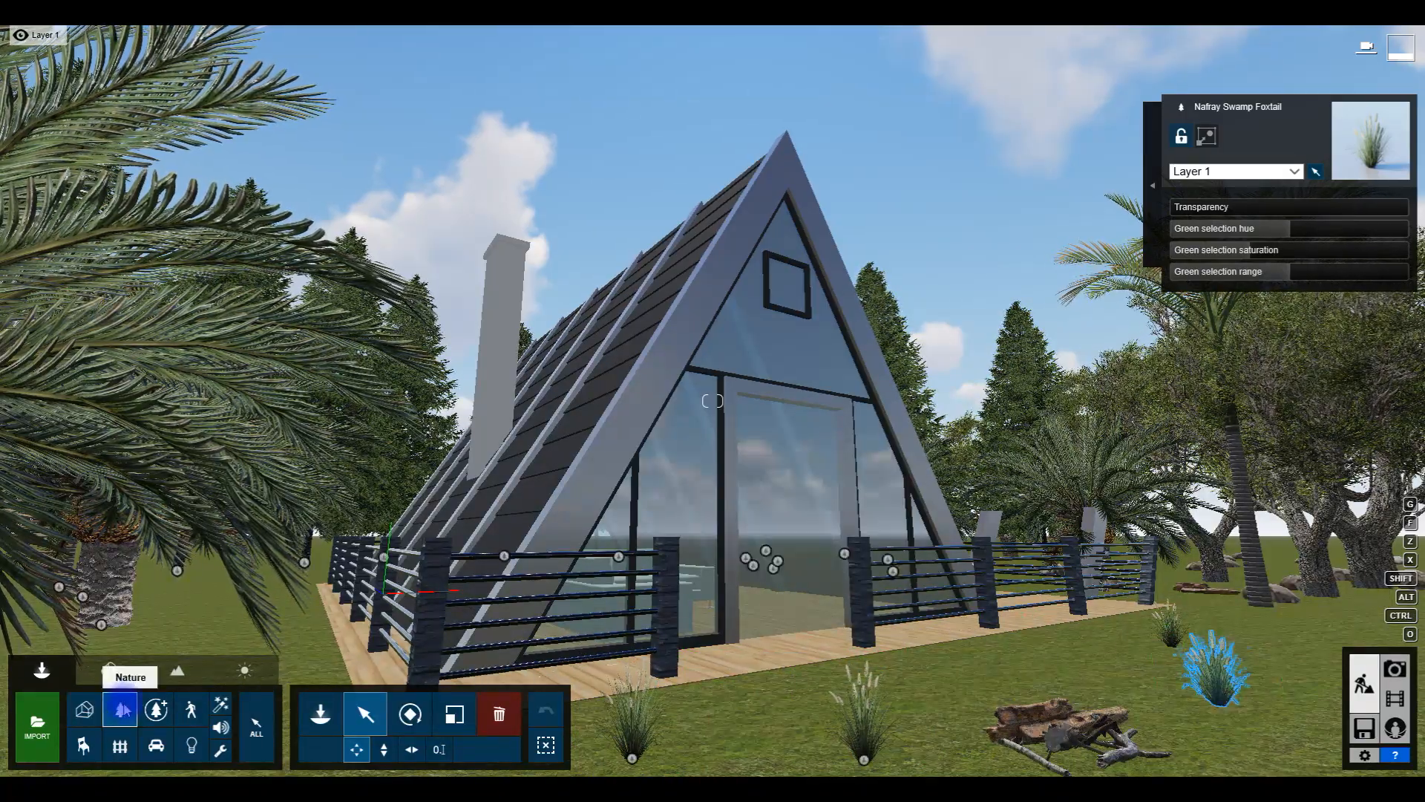
Step: Place two dark grass tufts from the grass category, one by the deck behind the log pile and one out toward the broadleaf trees
left_click(110, 672)
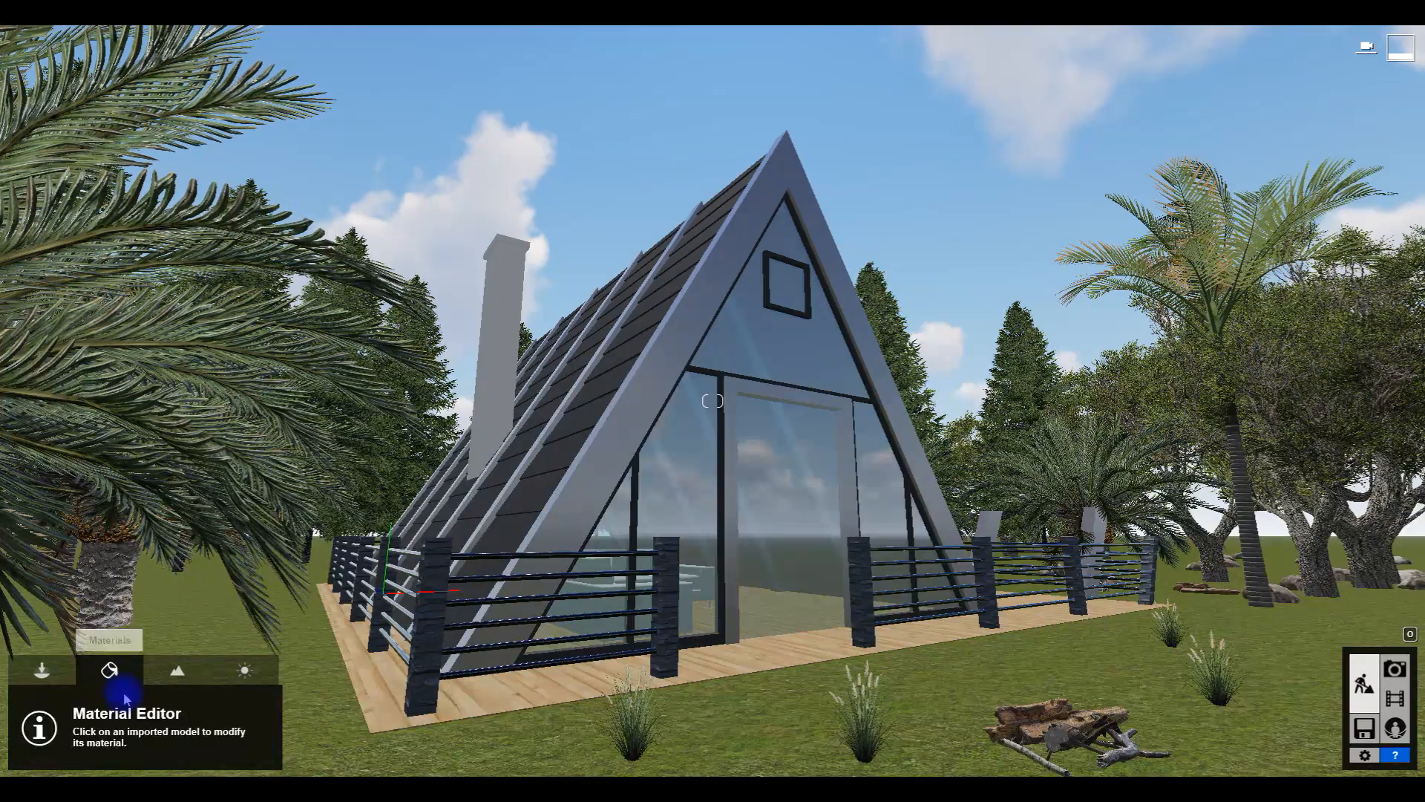
left_click(43, 672)
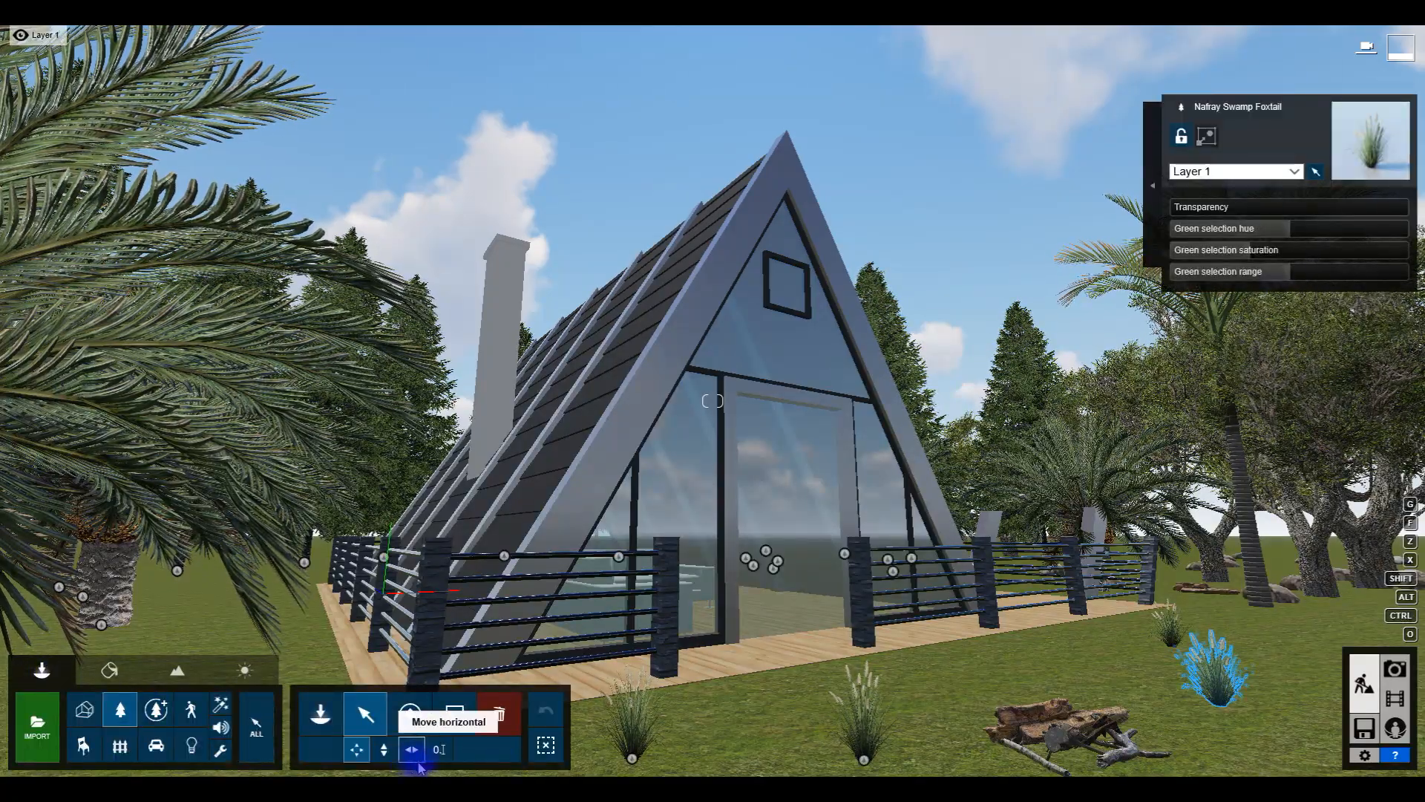
left_click(121, 715)
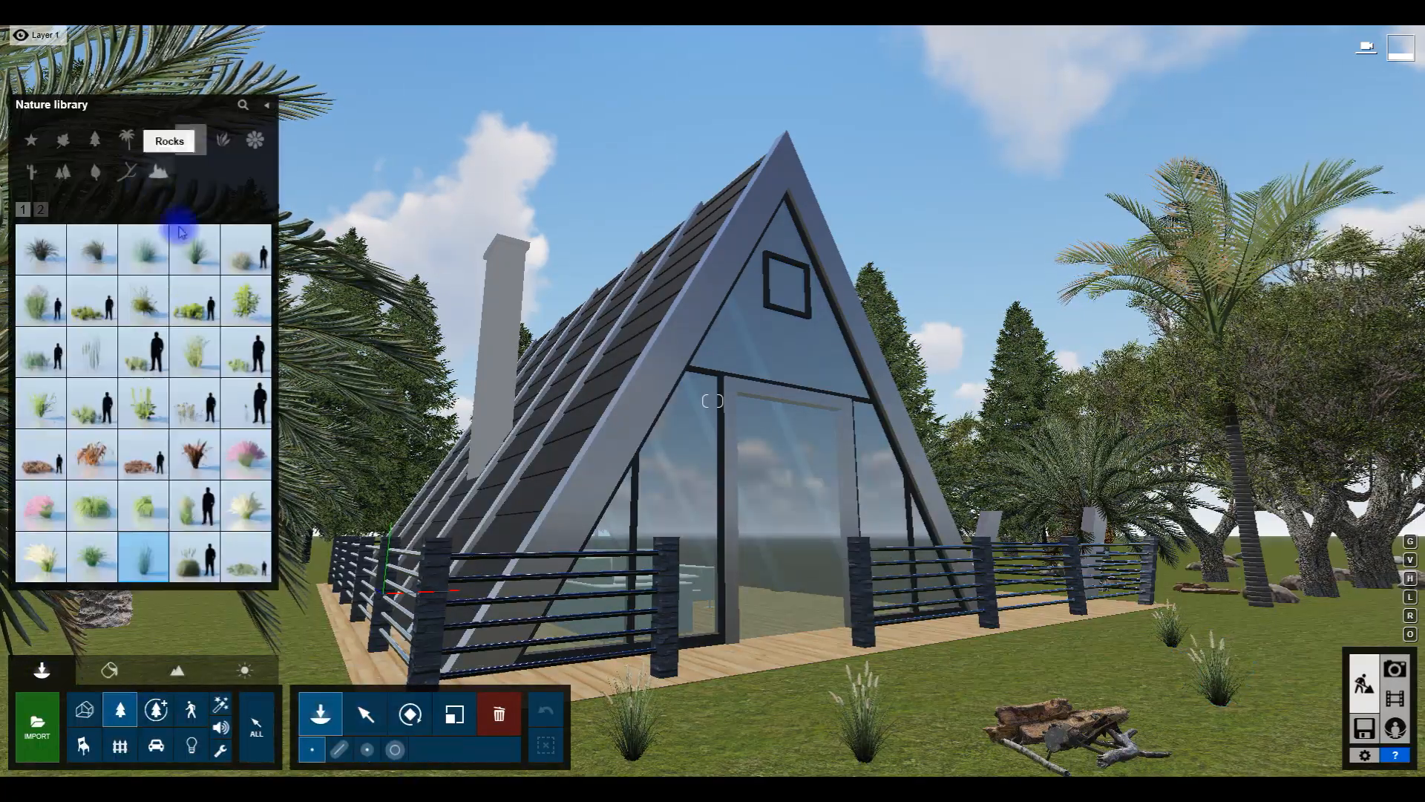
left_click(42, 210)
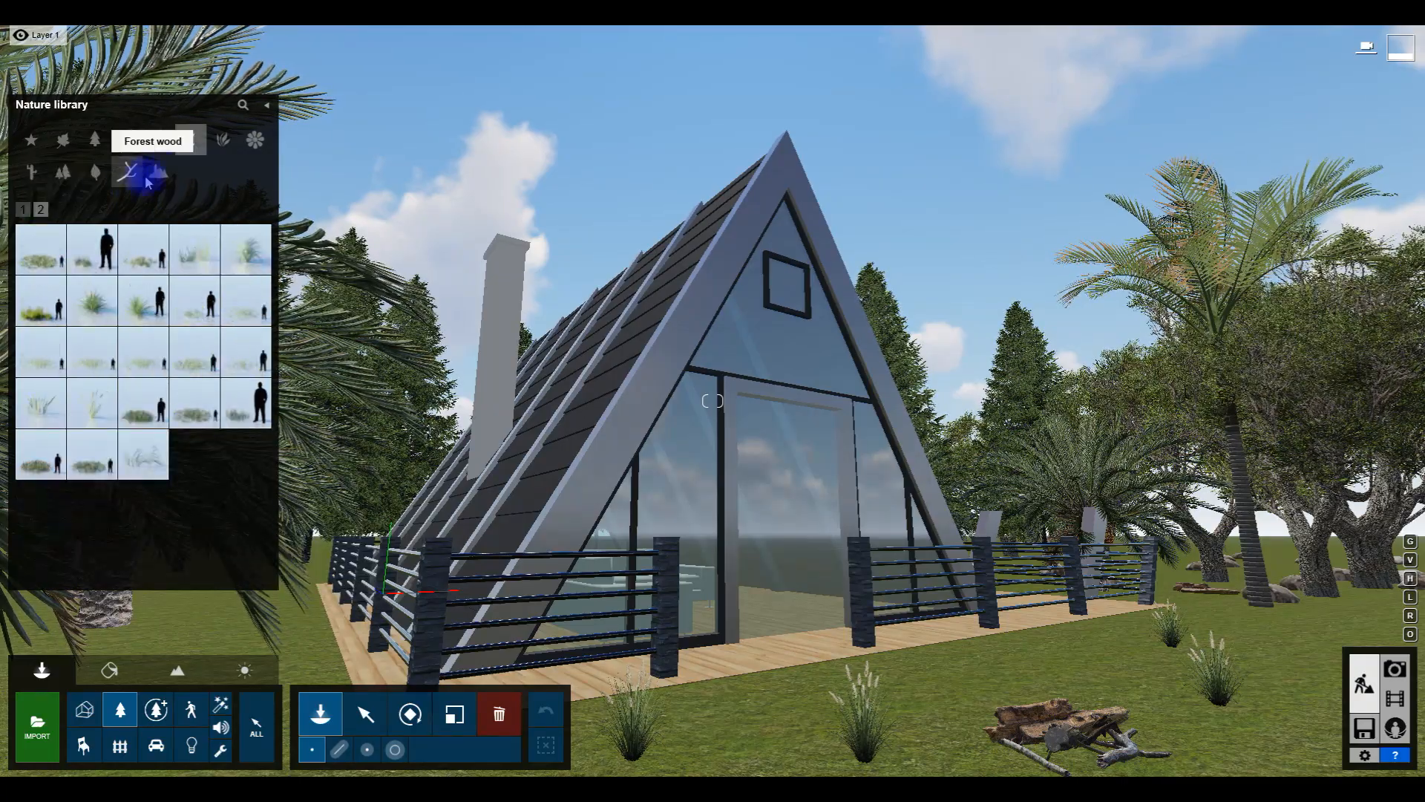
left_click(222, 140)
left_click(64, 174)
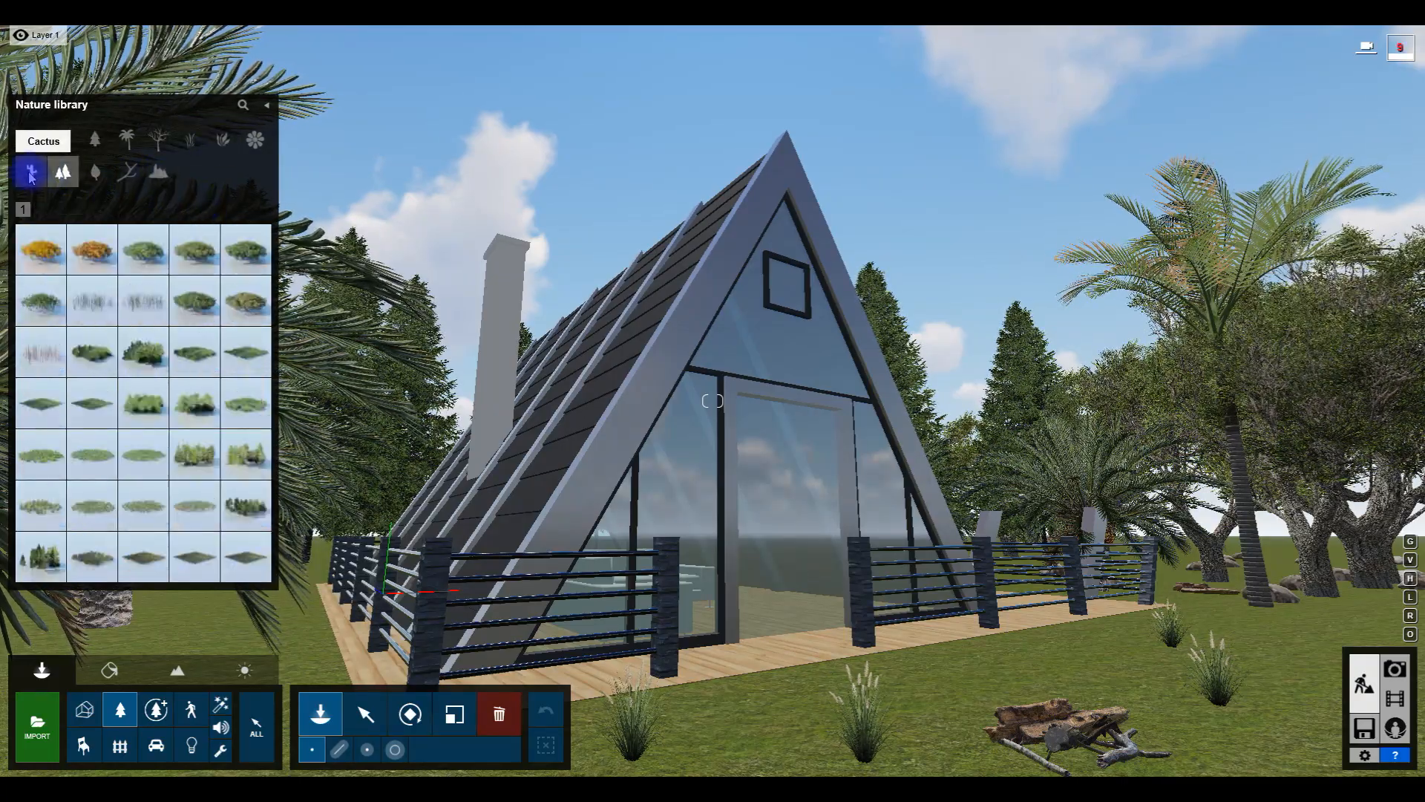
left_click(30, 172)
left_click(213, 148)
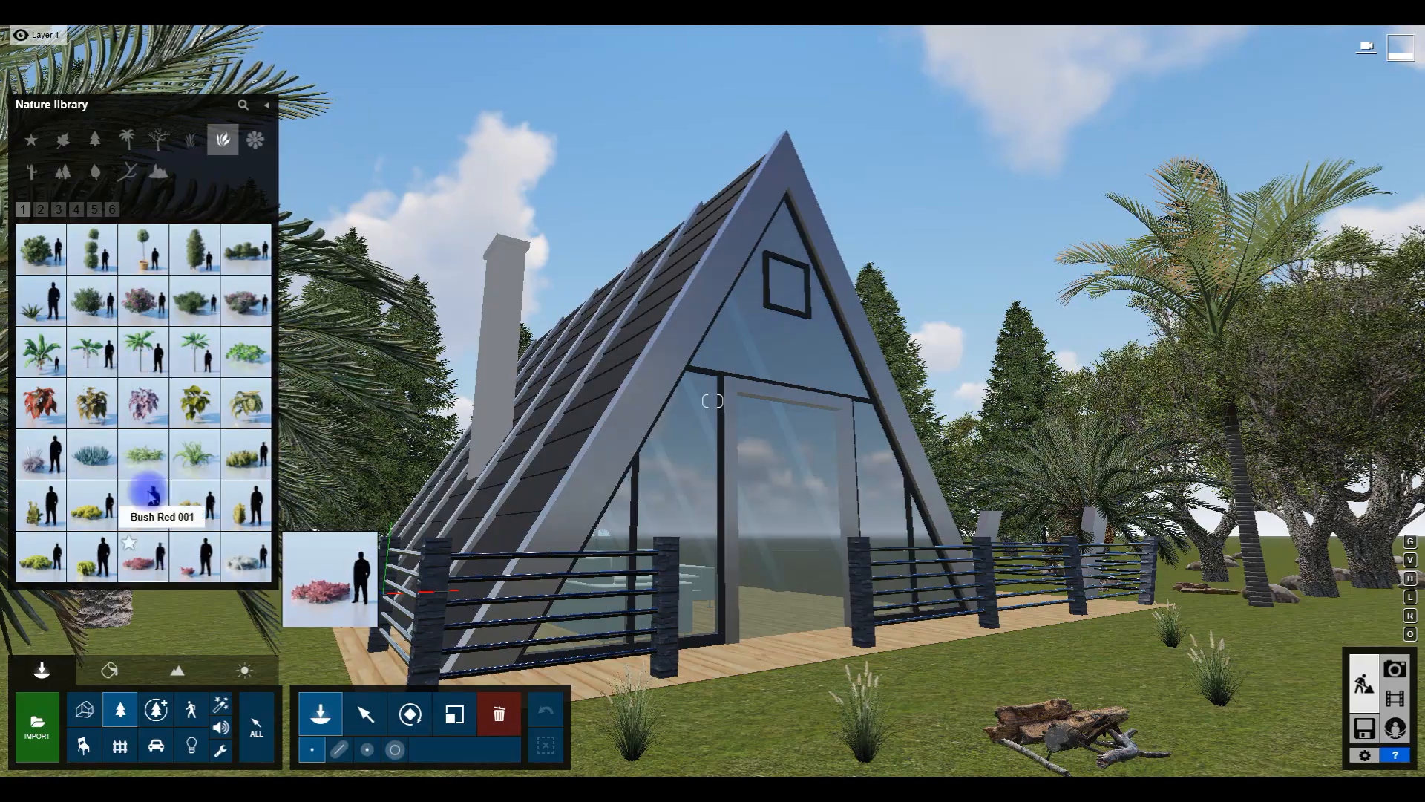
left_click(191, 156)
left_click(93, 254)
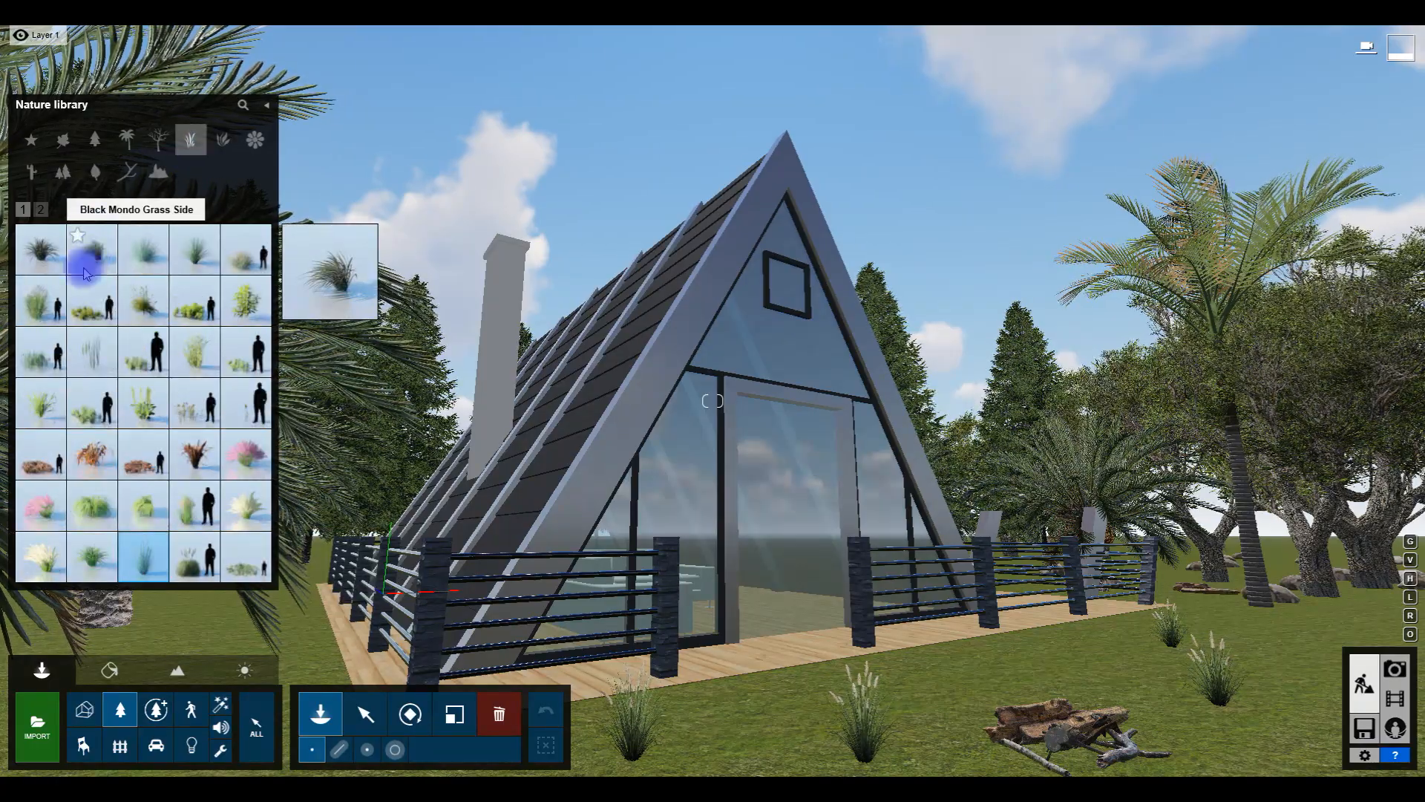
left_click(1024, 672)
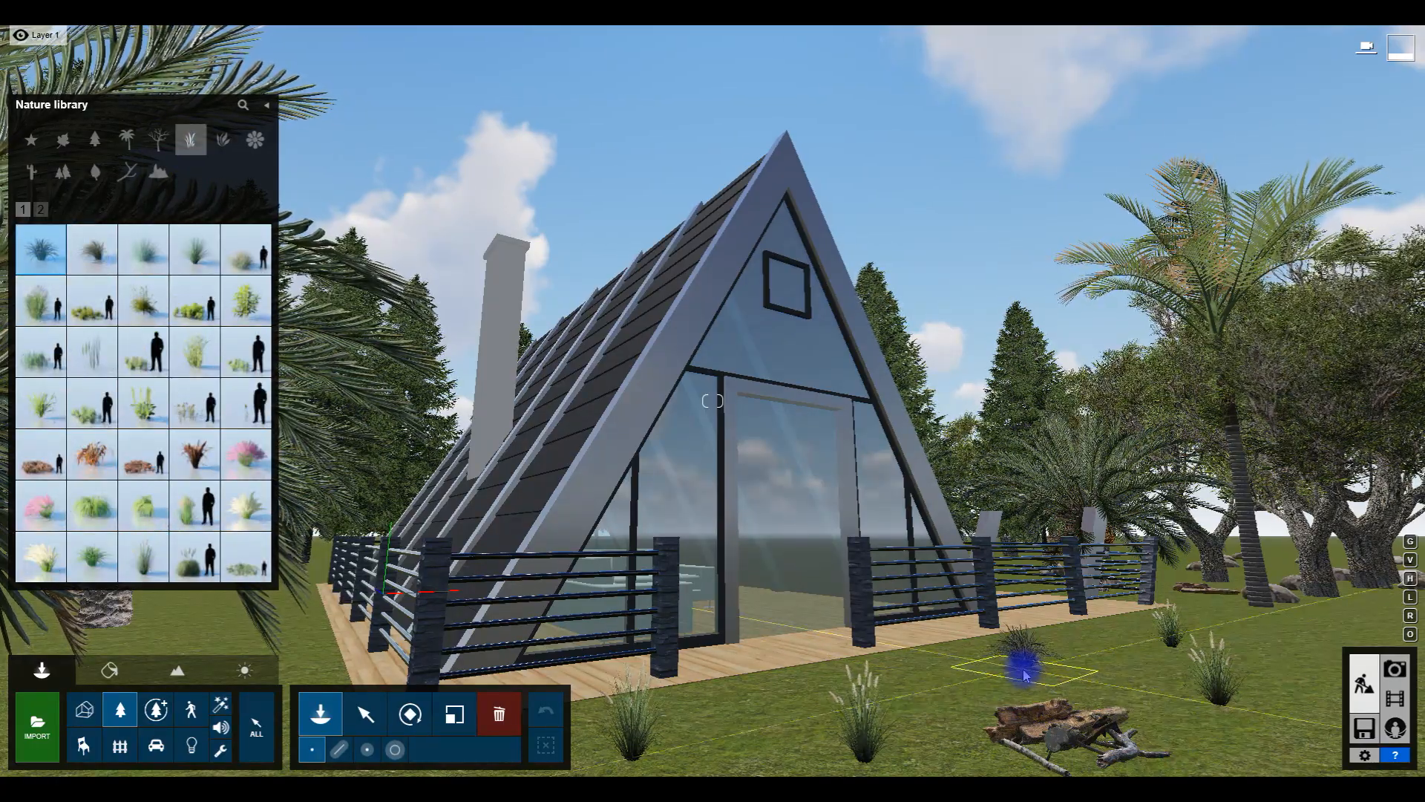
left_click(1358, 649)
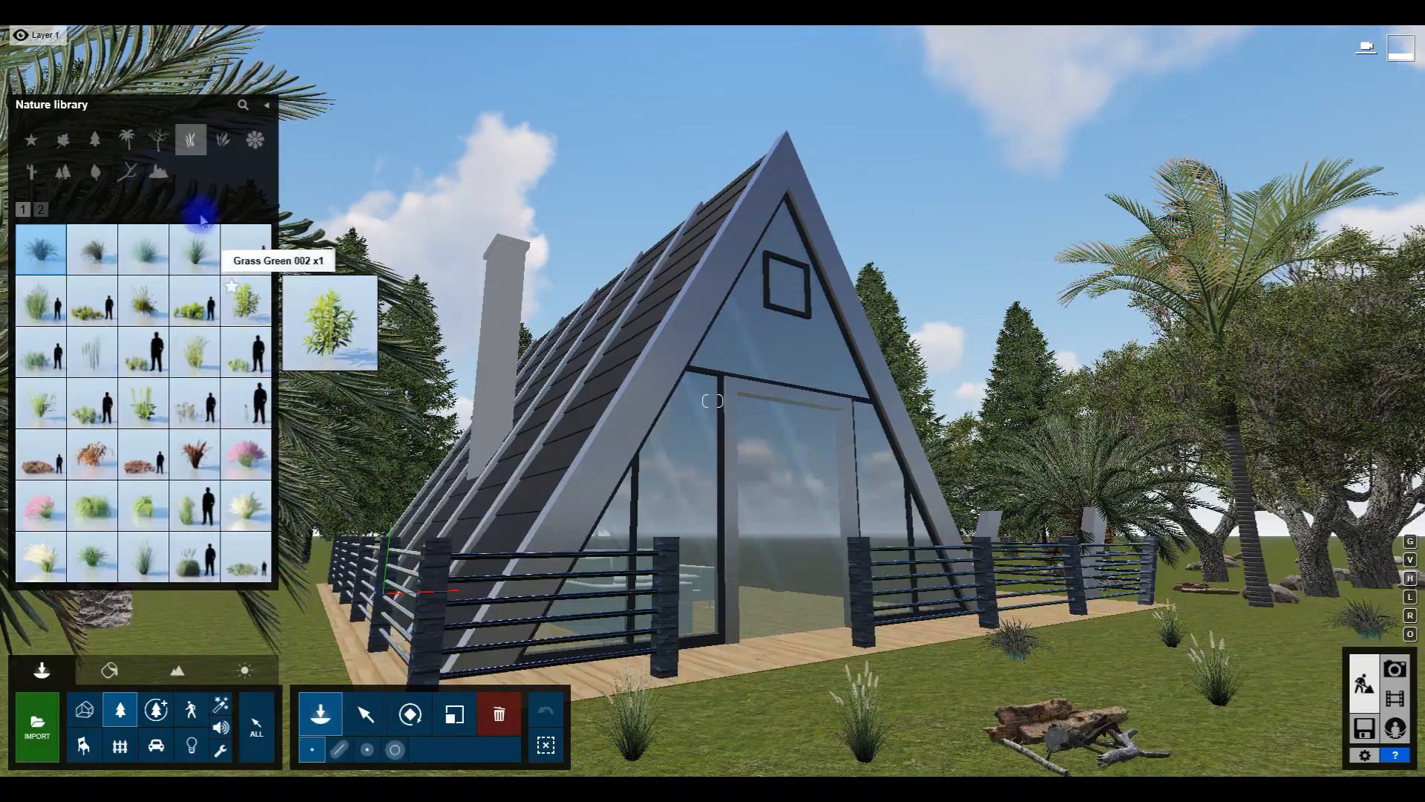
Step: Scatter the fallen-leaves asset from the second page of the leaves category across the lawn in front of the deck
left_click(96, 176)
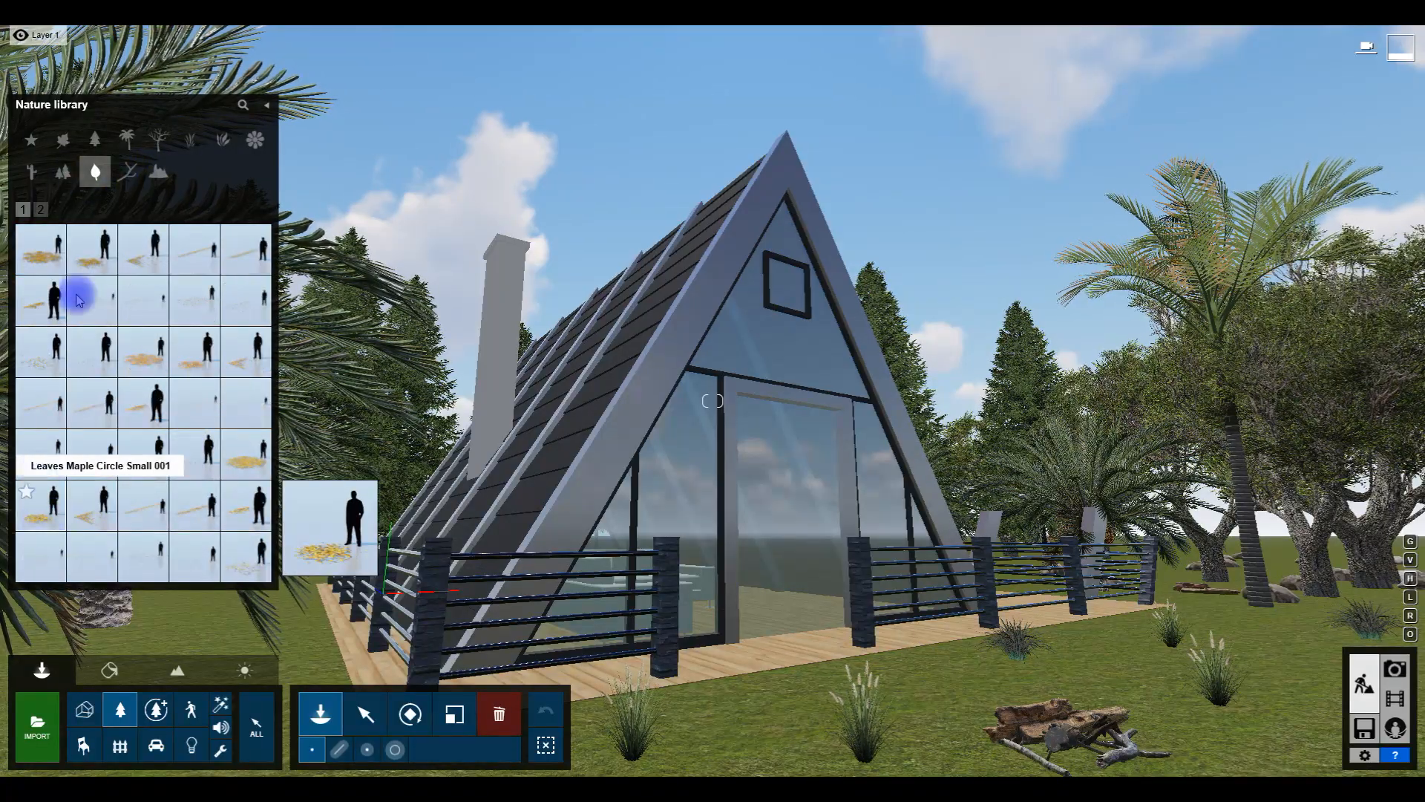
left_click(42, 211)
left_click(24, 215)
left_click(41, 211)
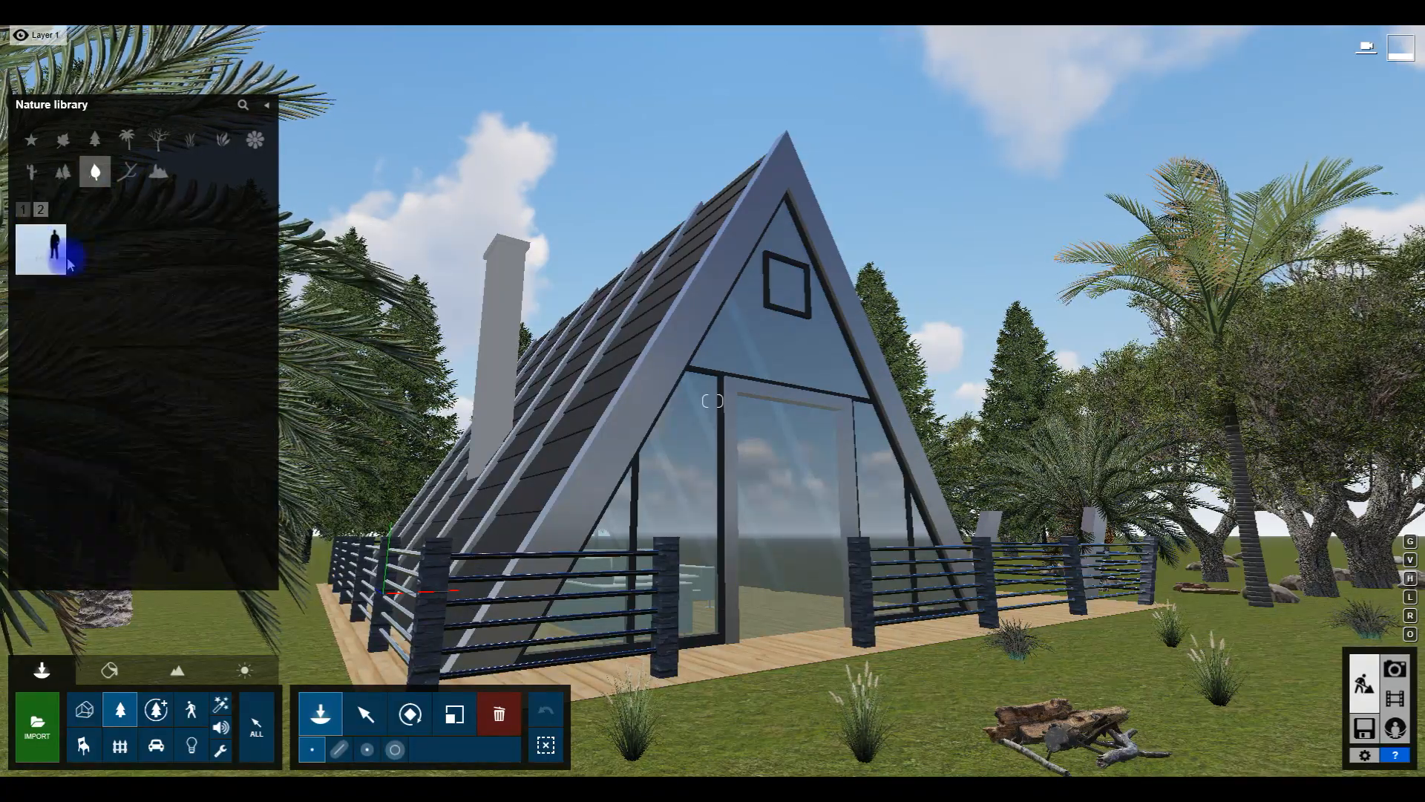
left_click(58, 255)
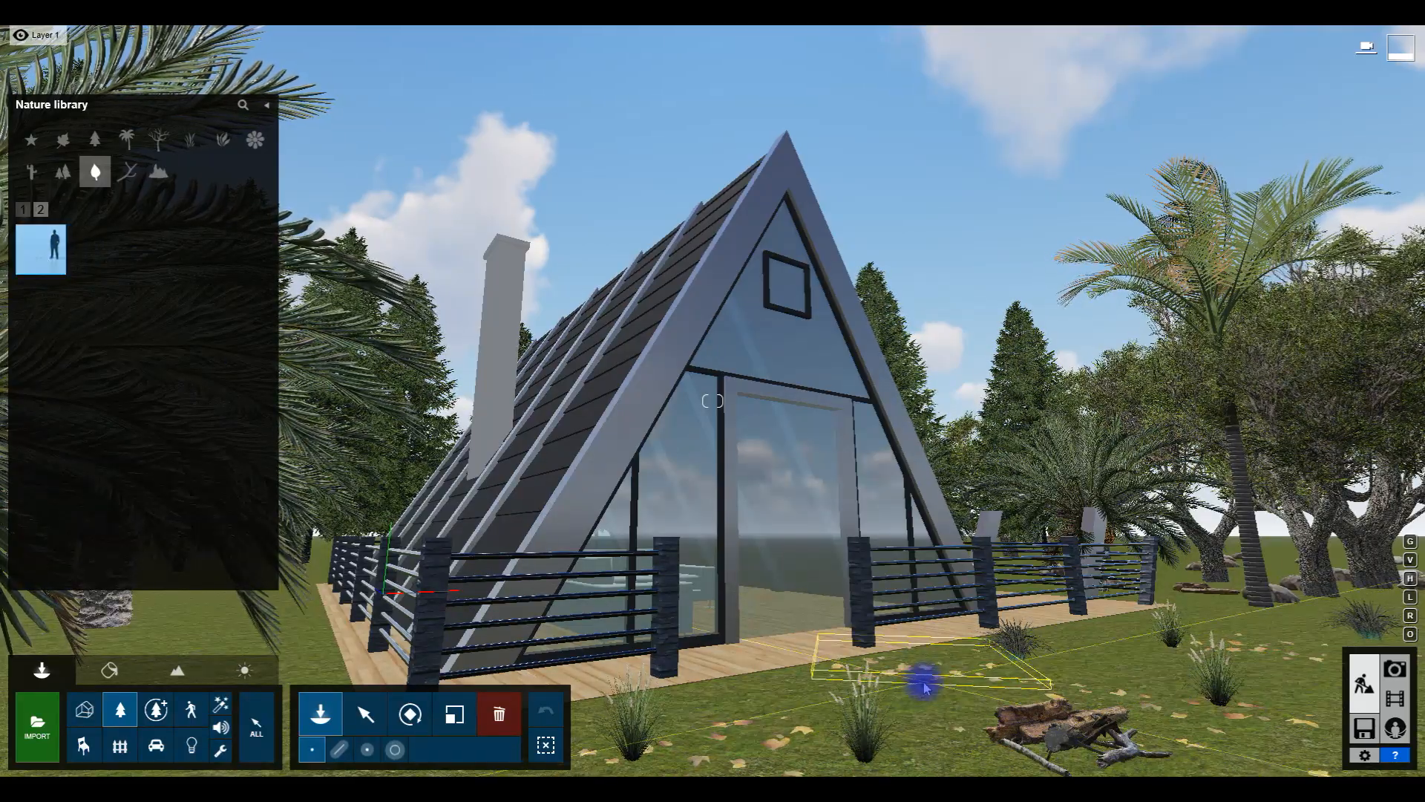
left_click(900, 711)
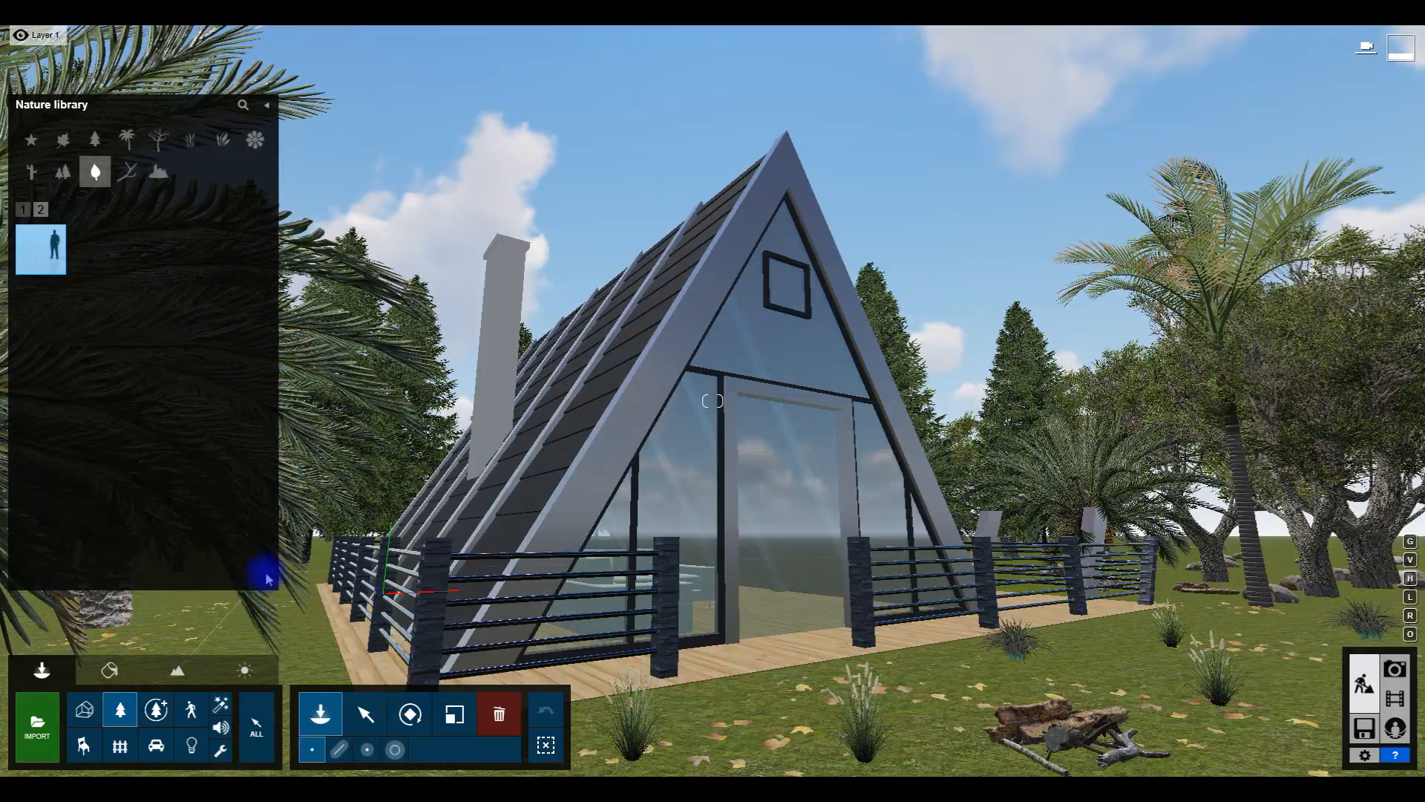
Step: Place a small fire effect on the log pile to make a campfire
right_click_drag(818, 594, 665, 639)
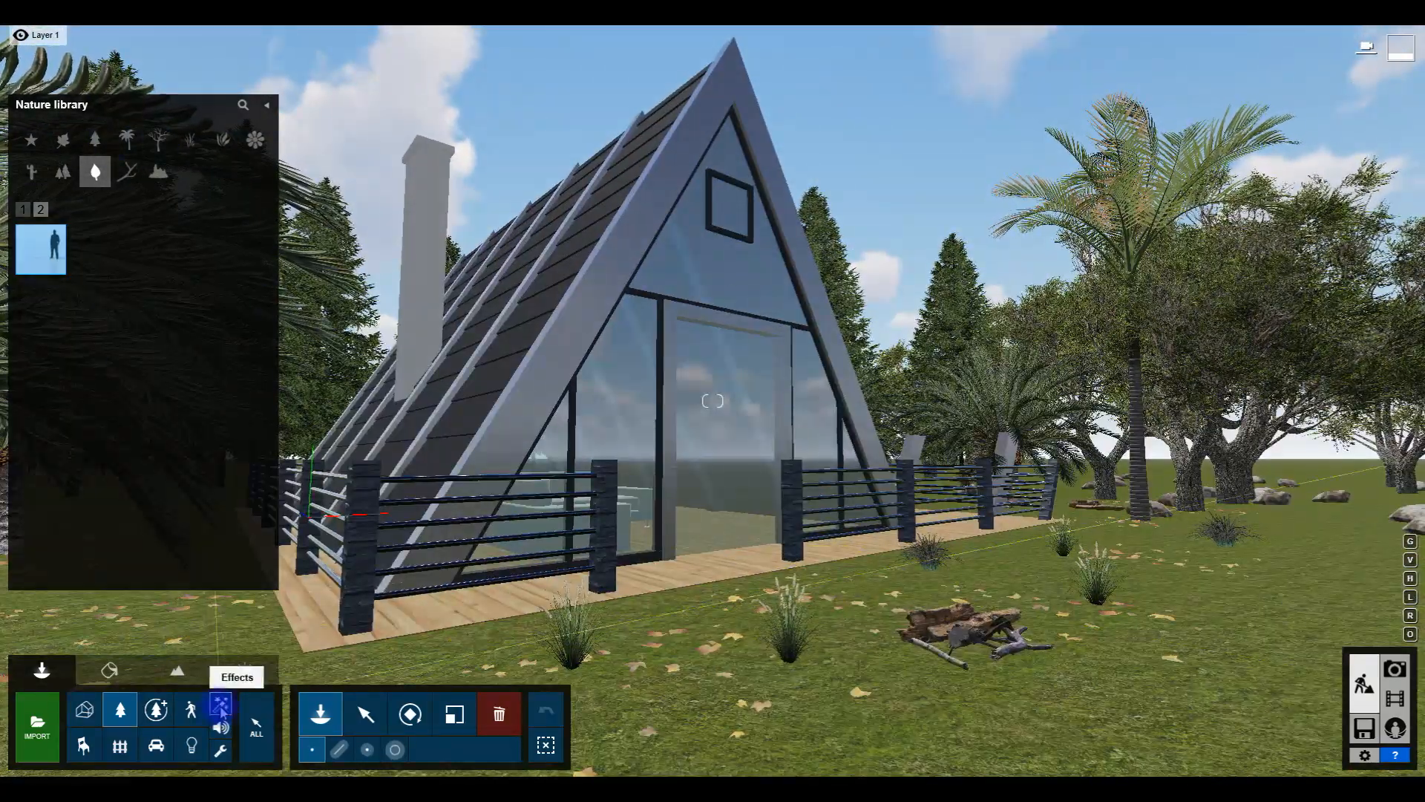
left_click(236, 713)
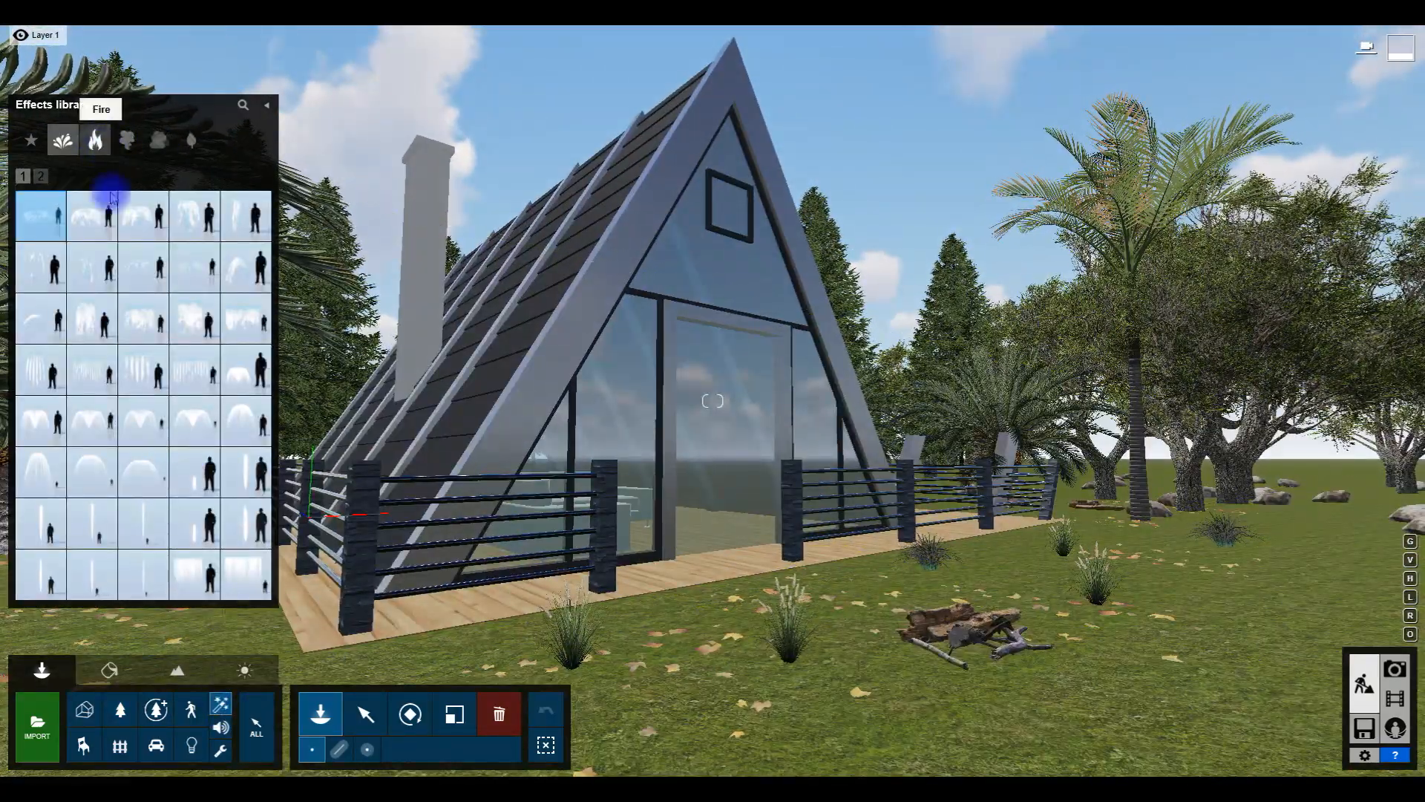
left_click(97, 142)
left_click(95, 236)
left_click(972, 653)
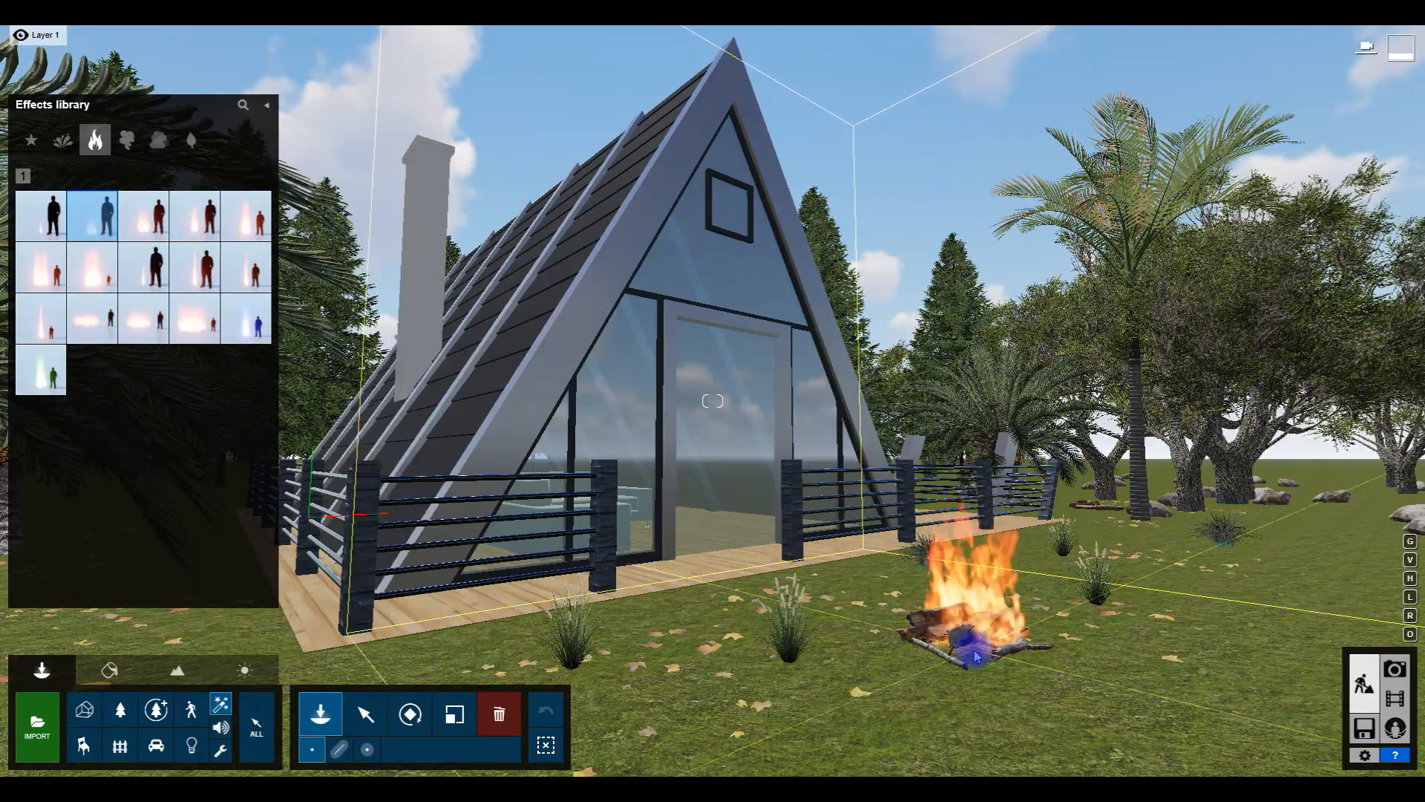
Step: Add a dark smoke effect rising from the campfire
left_click(127, 145)
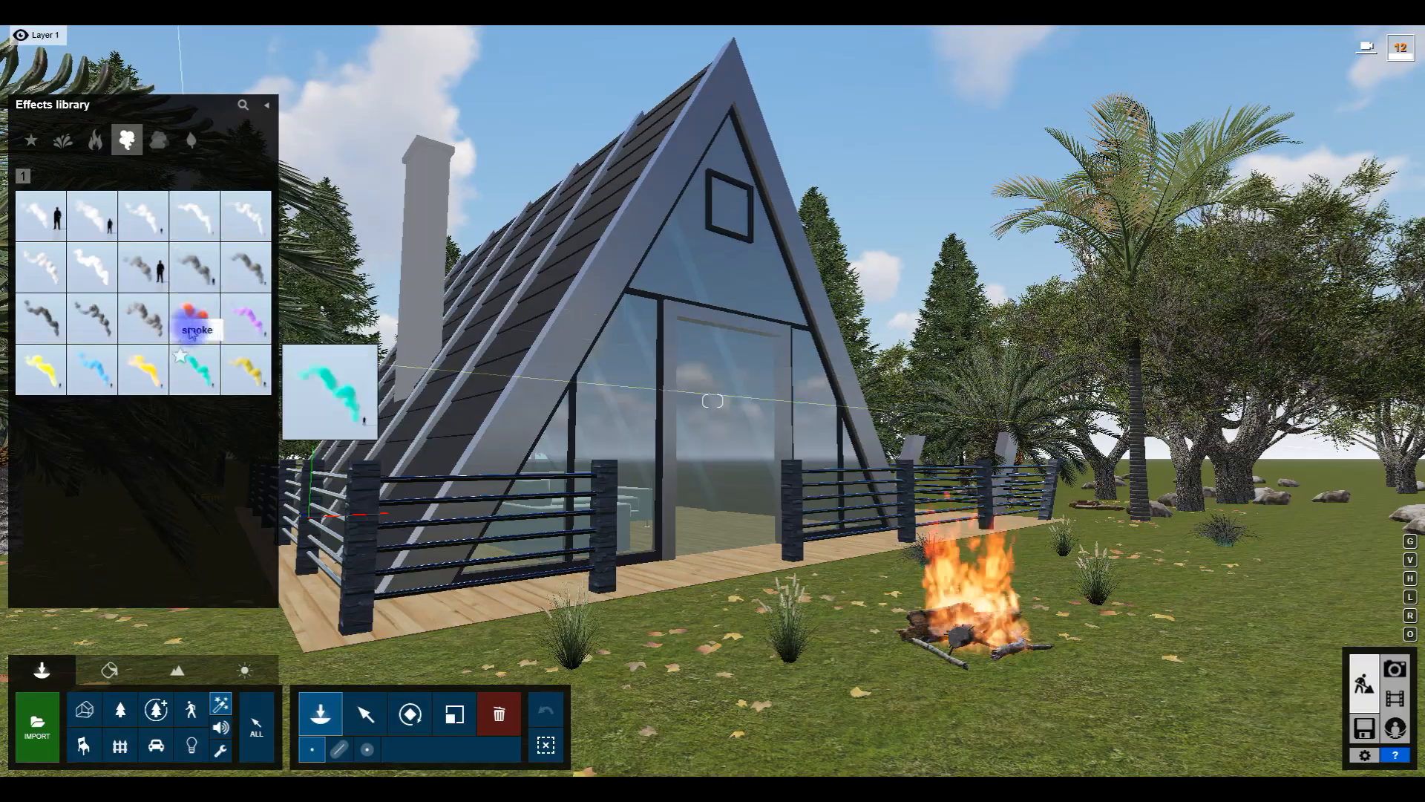
left_click(143, 267)
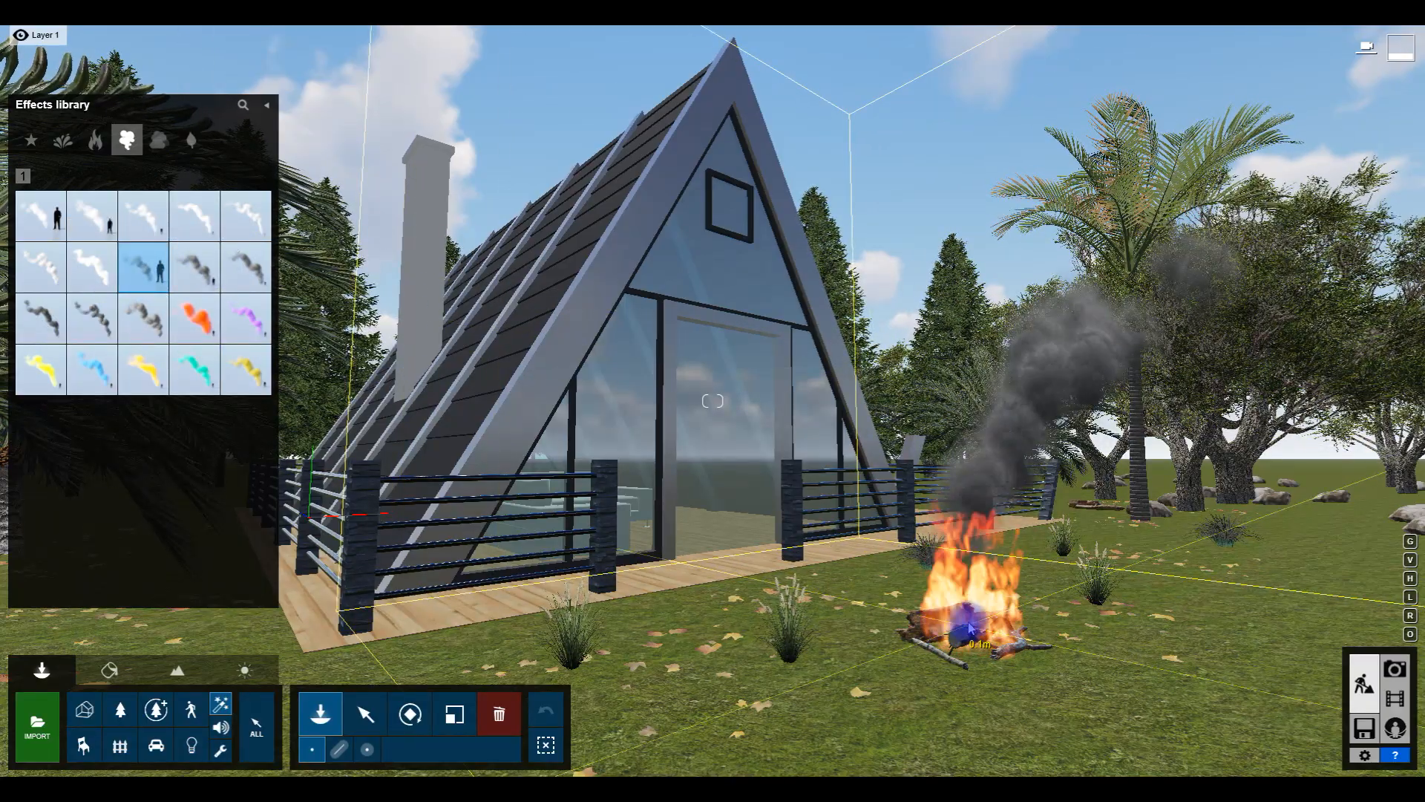
left_click(969, 630)
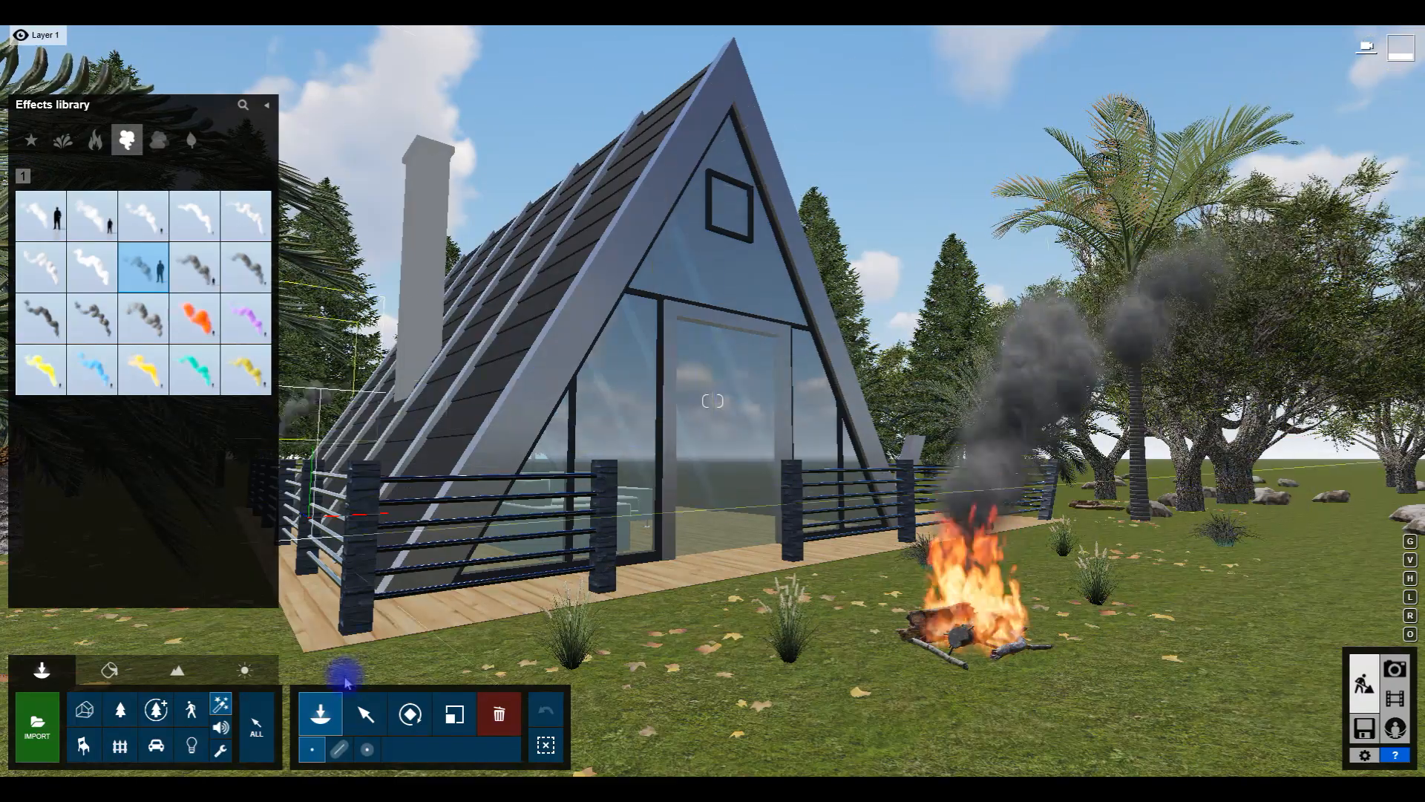
Step: Lower the smoke's density to 0.1 and reduce the campfire's emitter area spread
left_click(365, 714)
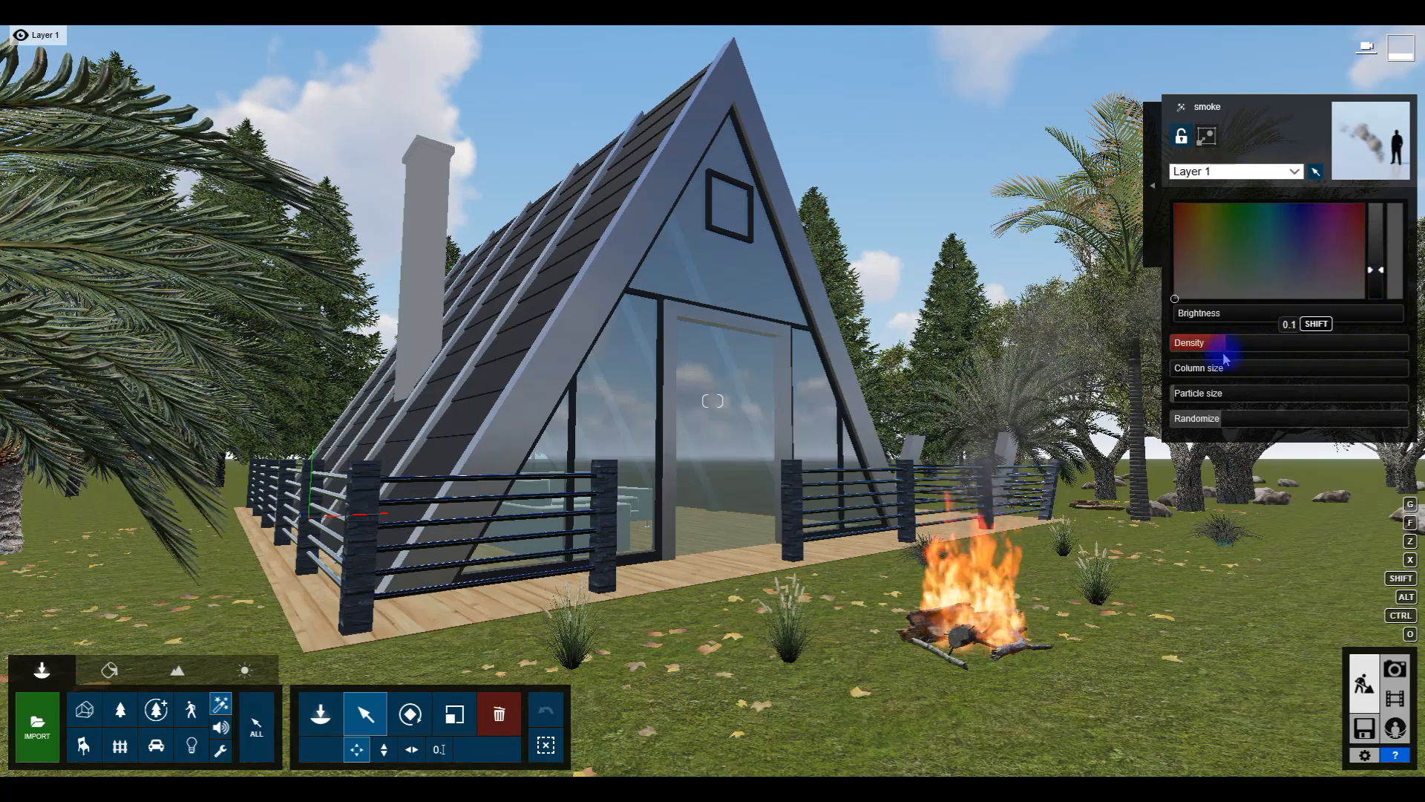
left_click(974, 655)
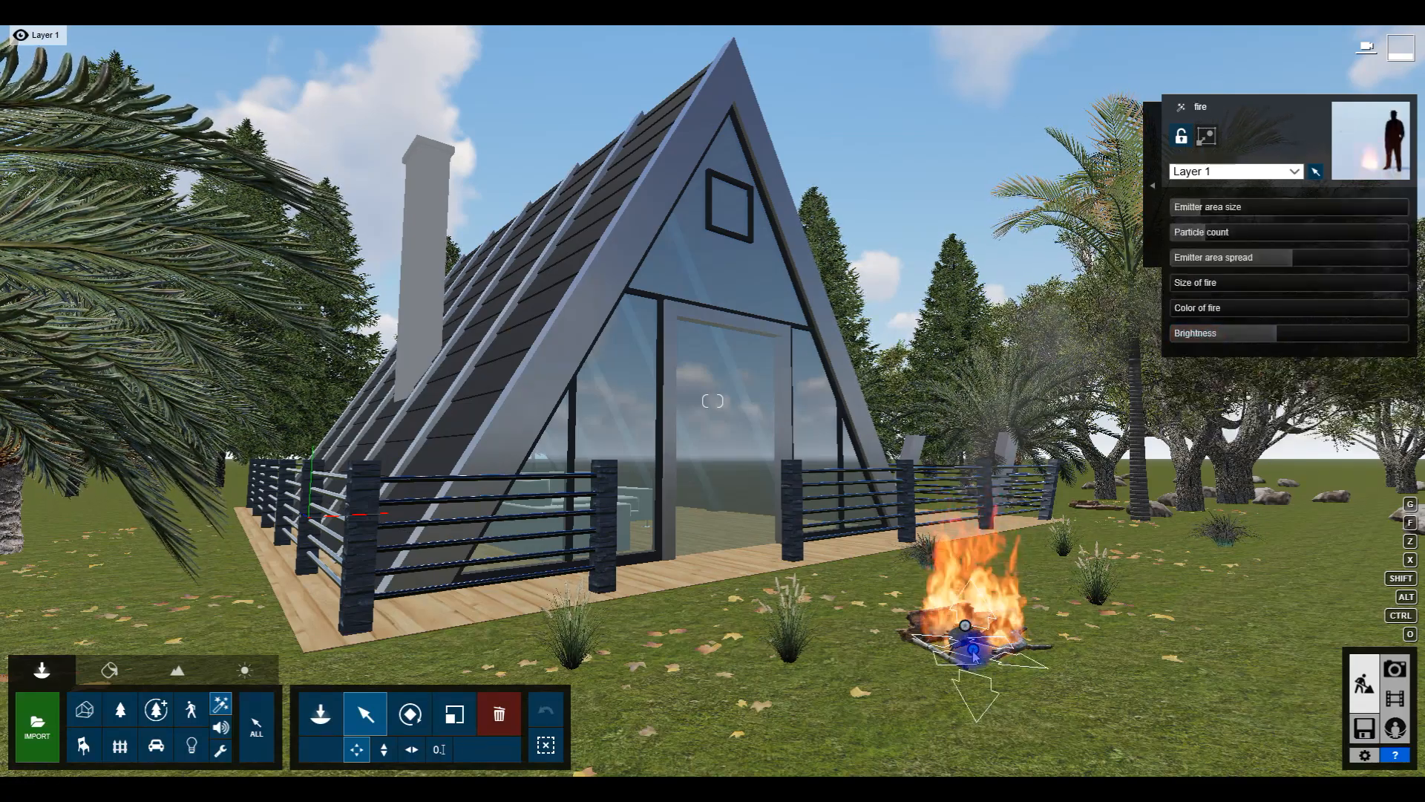
left_click_drag(1280, 266, 1235, 268)
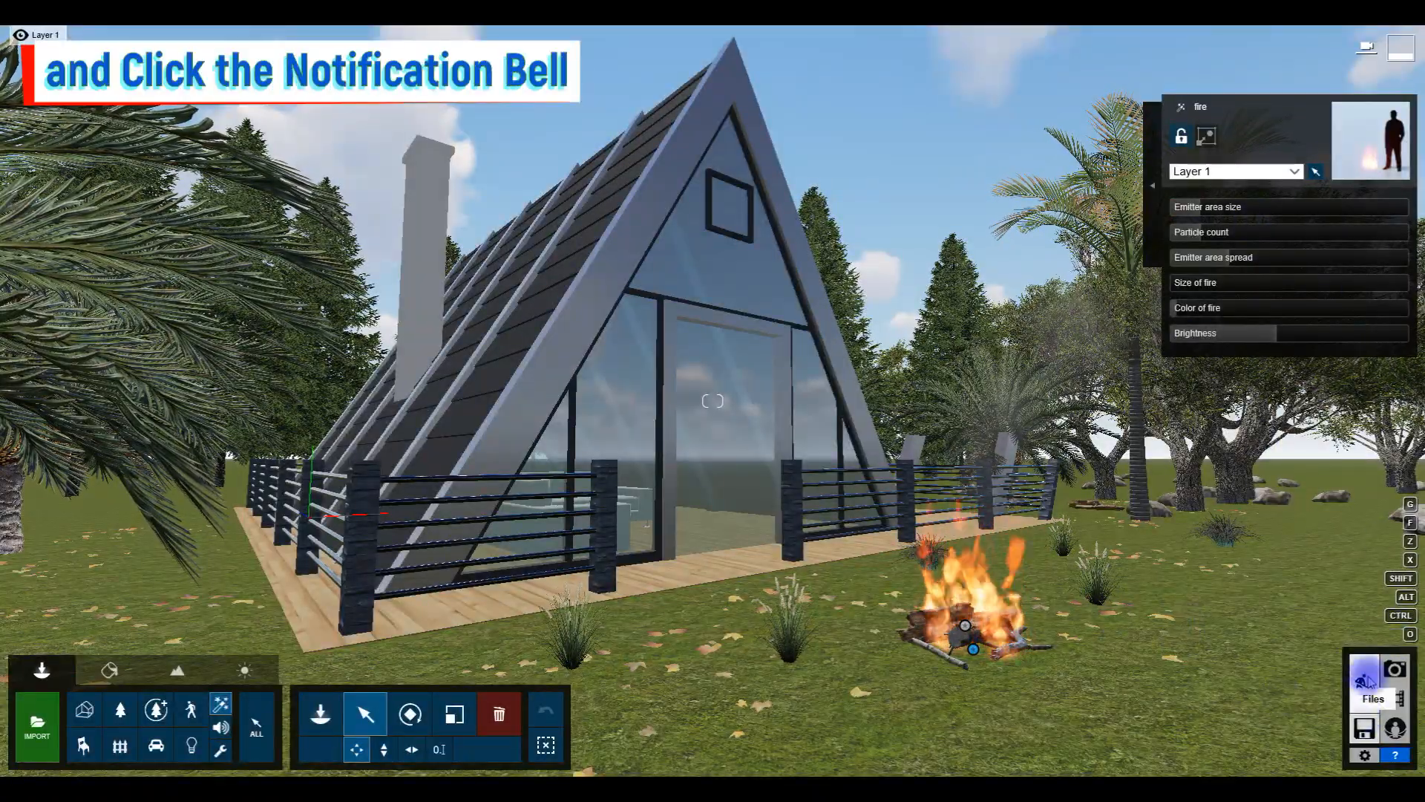
Step: Switch to photo mode and reframe the shot closer on the house front and campfire, adjusting the focal length
left_click(1395, 669)
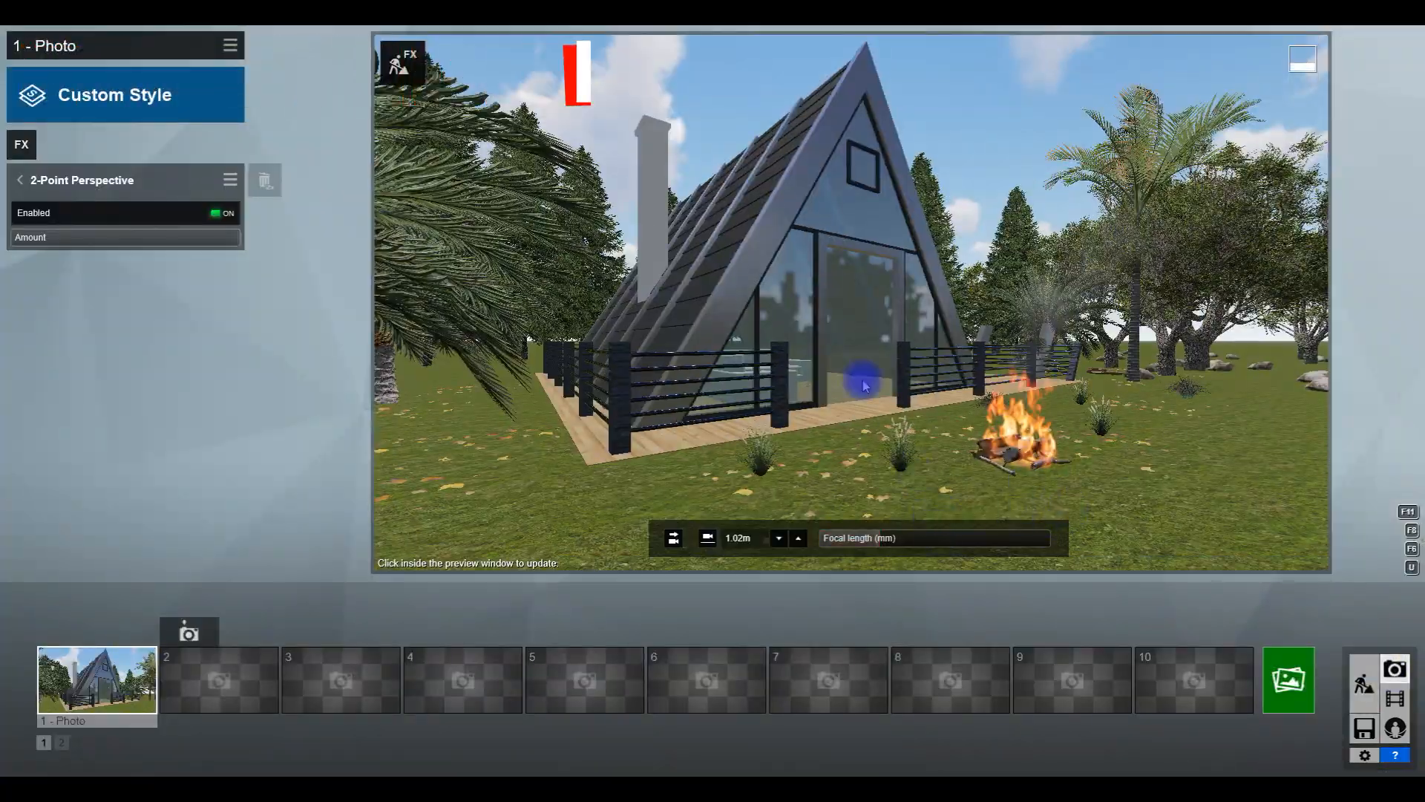
right_click_drag(862, 382, 850, 536)
left_click_drag(880, 538, 895, 540)
key("e")
key("s")
right_click_drag(920, 451, 919, 386)
Step: Apply the Realistic style to photo 1 and readjust the camera to show the whole house front and campfire
left_click(37, 99)
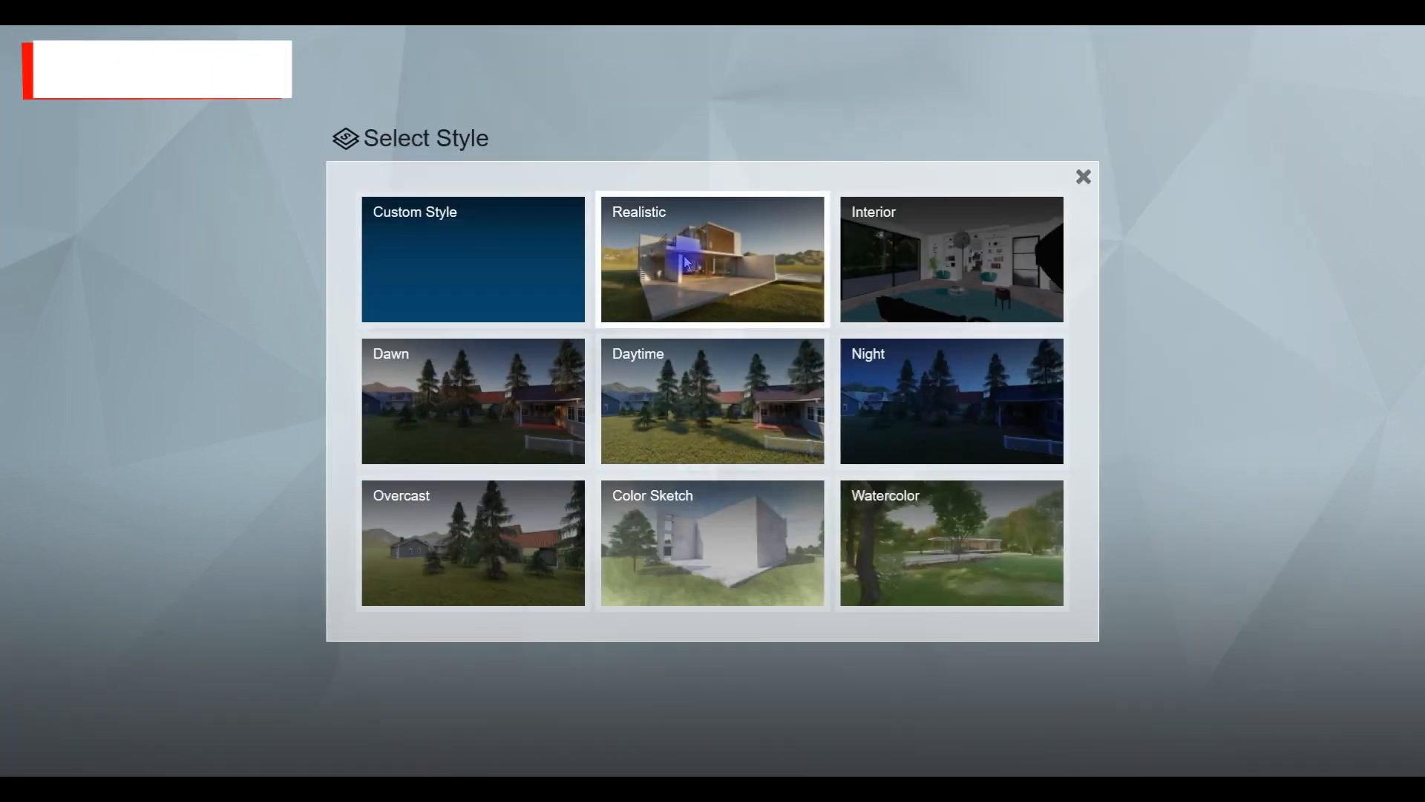
left_click(683, 256)
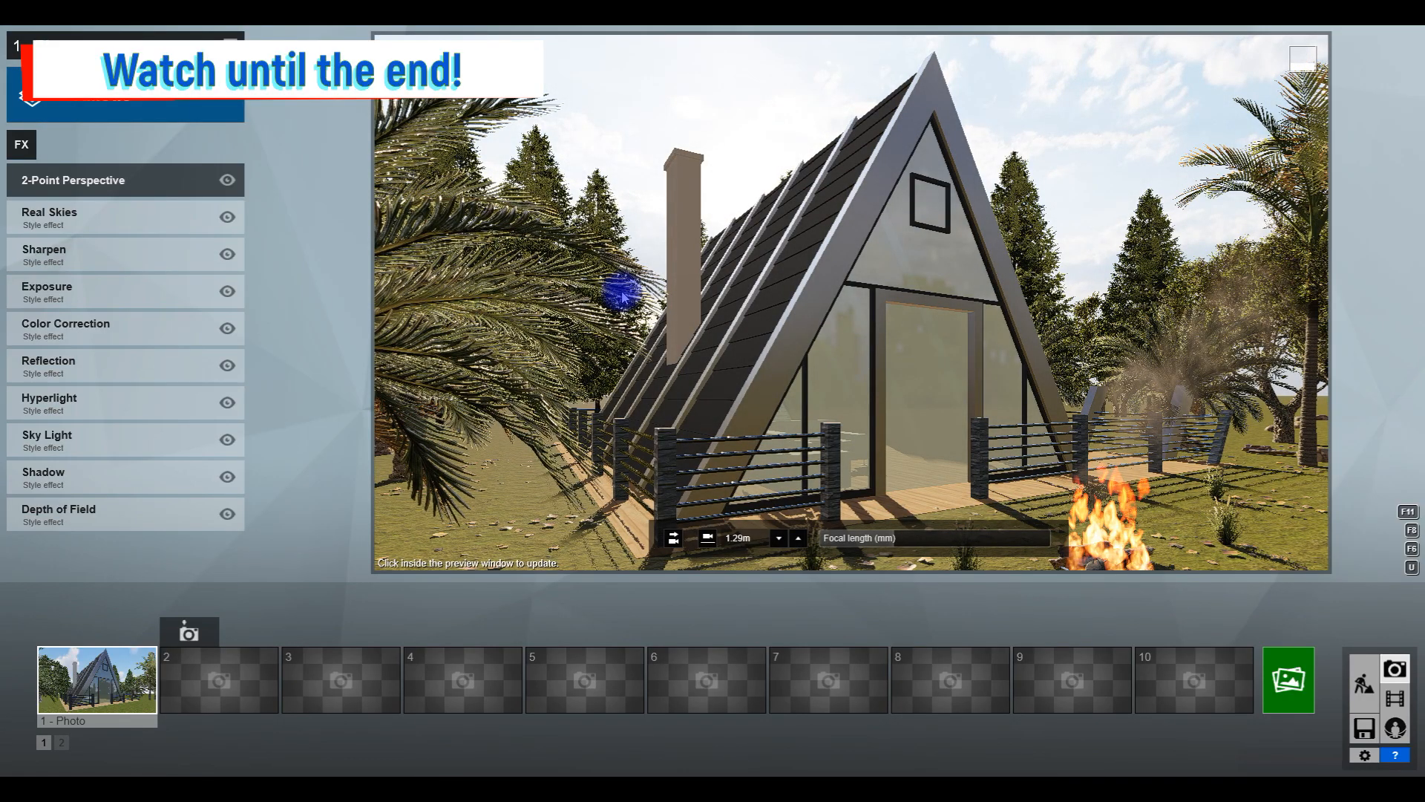
key("e")
left_click(889, 542)
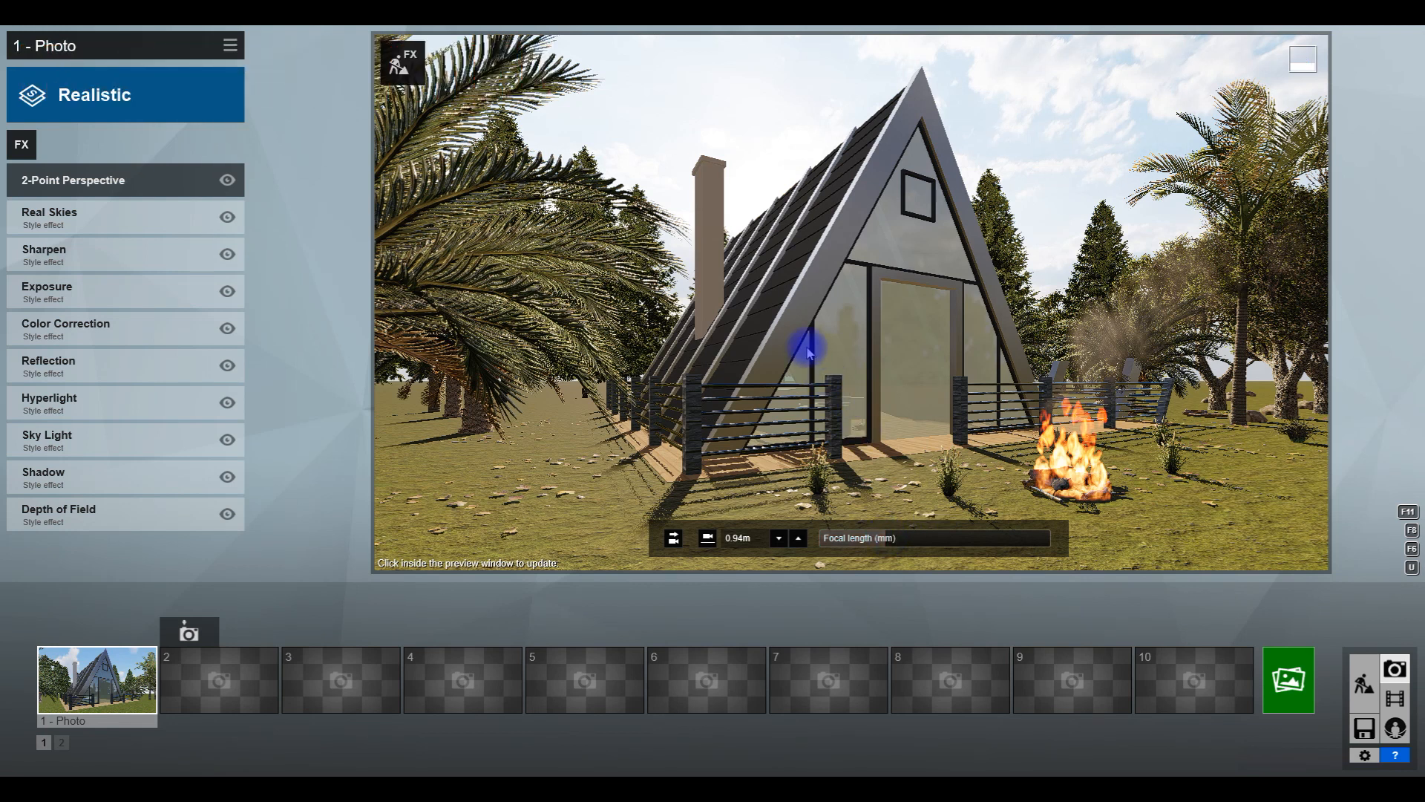
Step: Add reflection planes on the glass door and the front facade glazing, and set the reflection preview quality to High
left_click(55, 361)
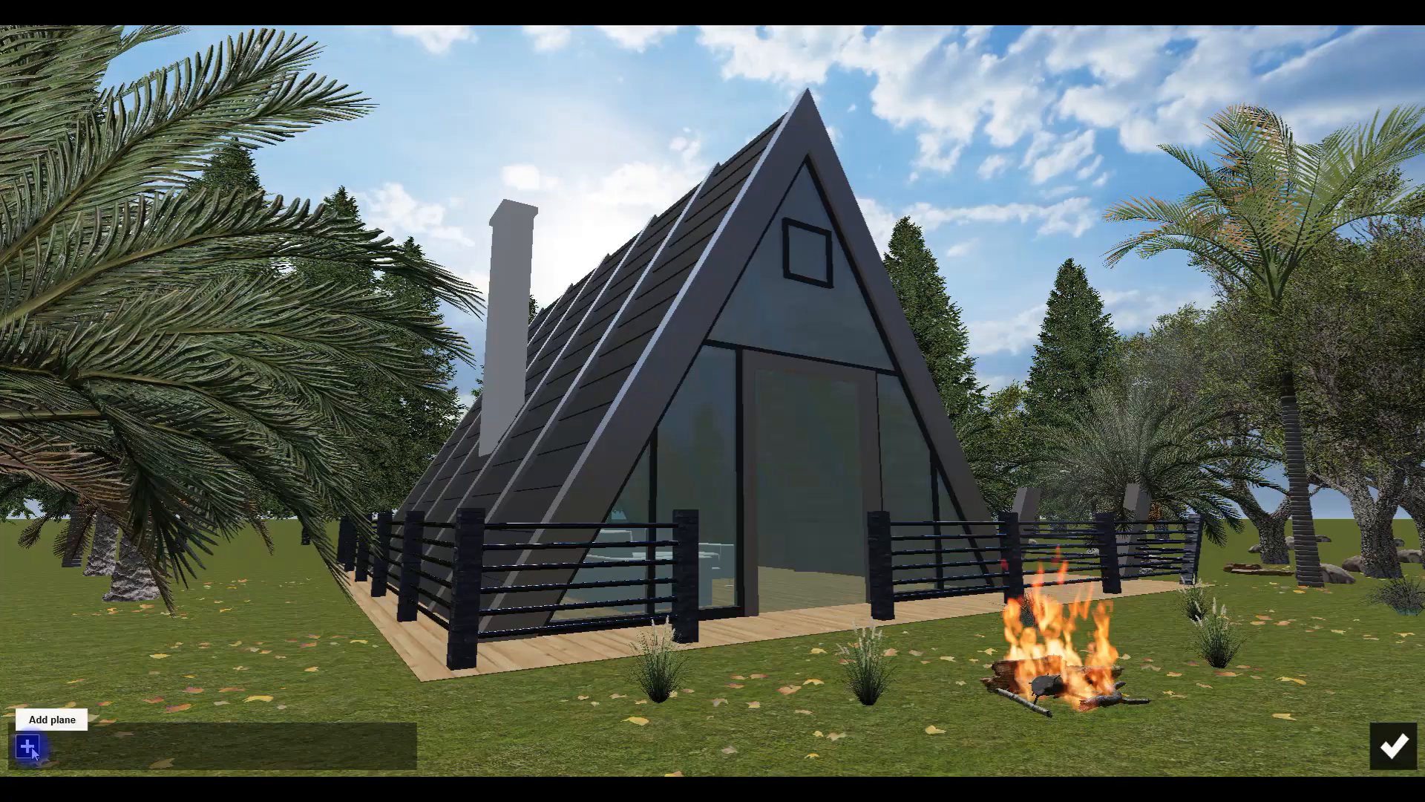
left_click(29, 746)
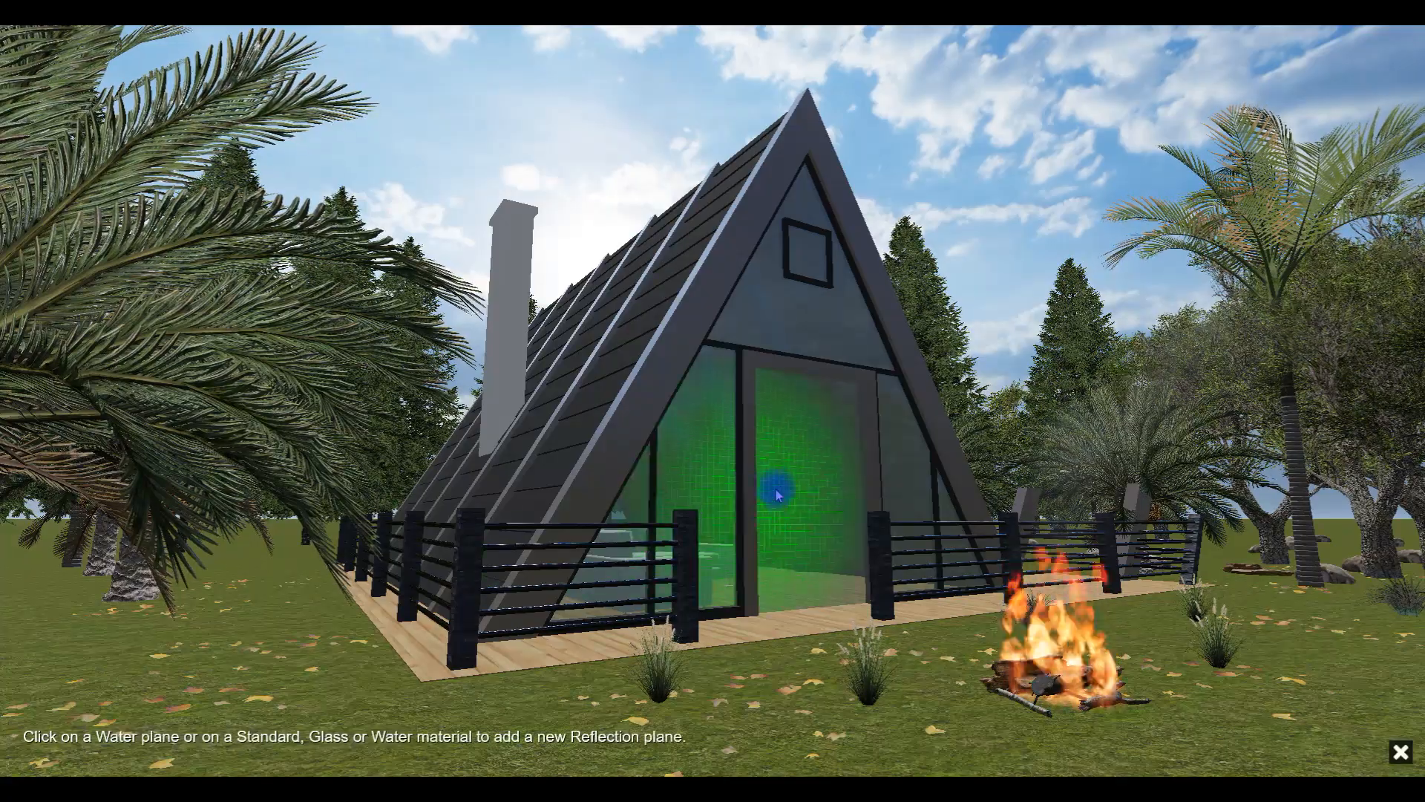
left_click(787, 486)
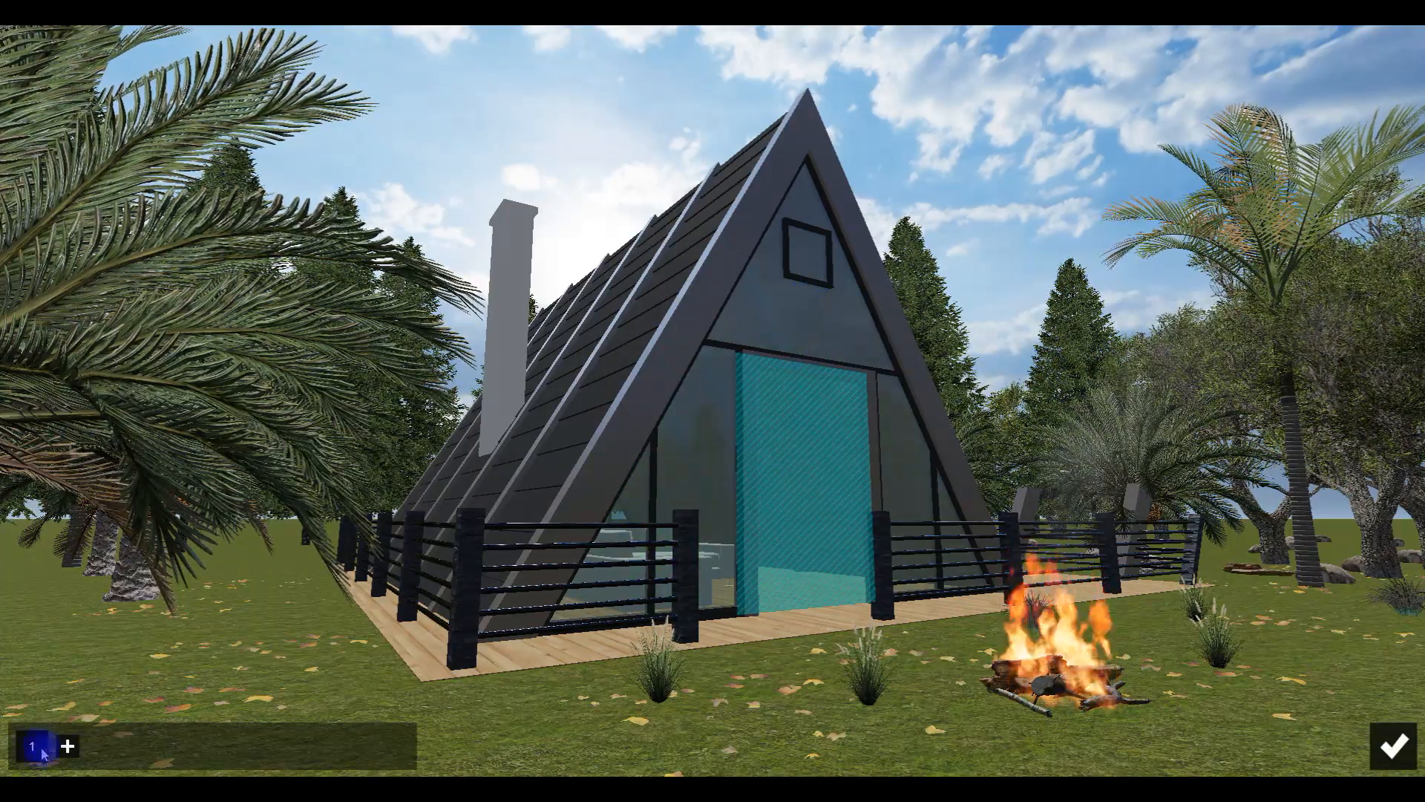
left_click(68, 745)
left_click(789, 331)
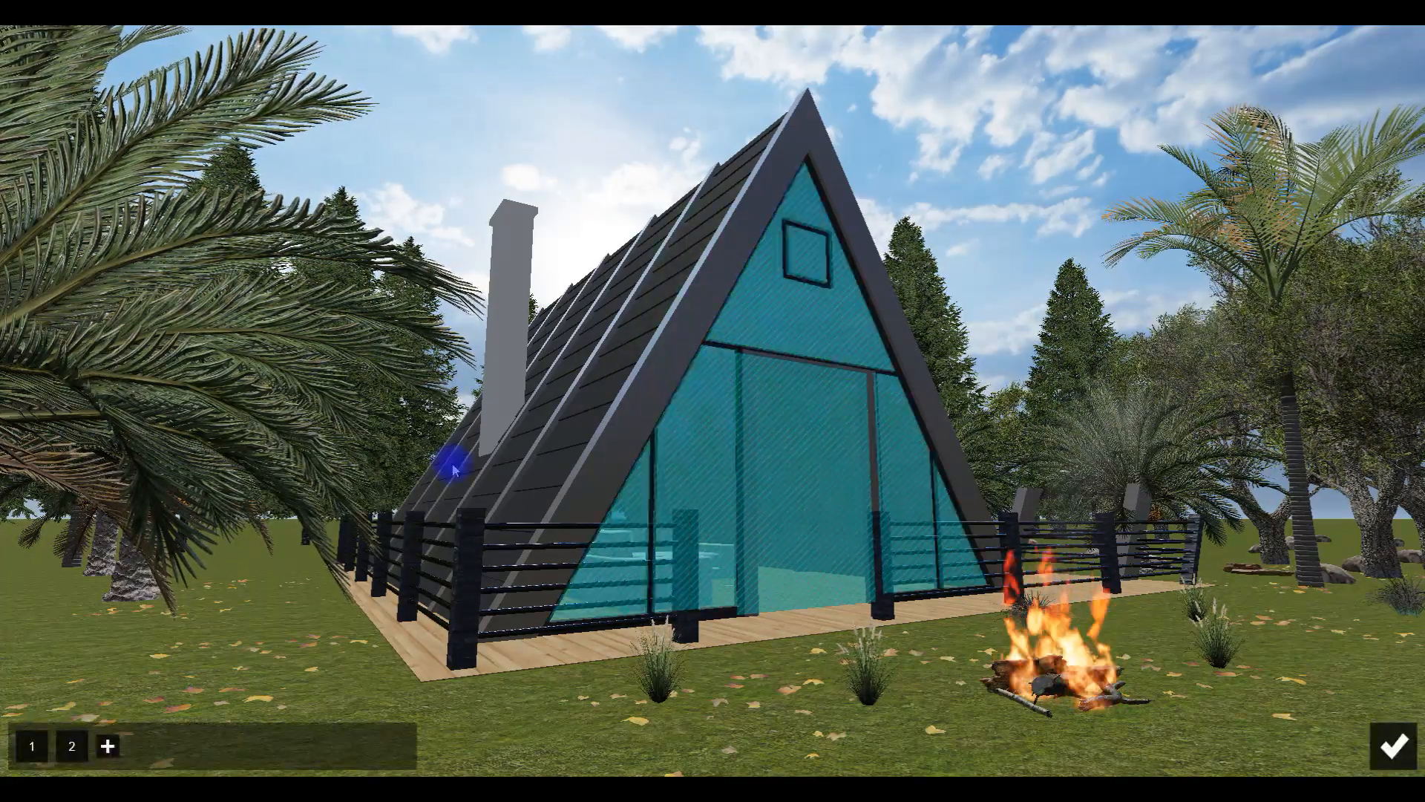
left_click(1393, 745)
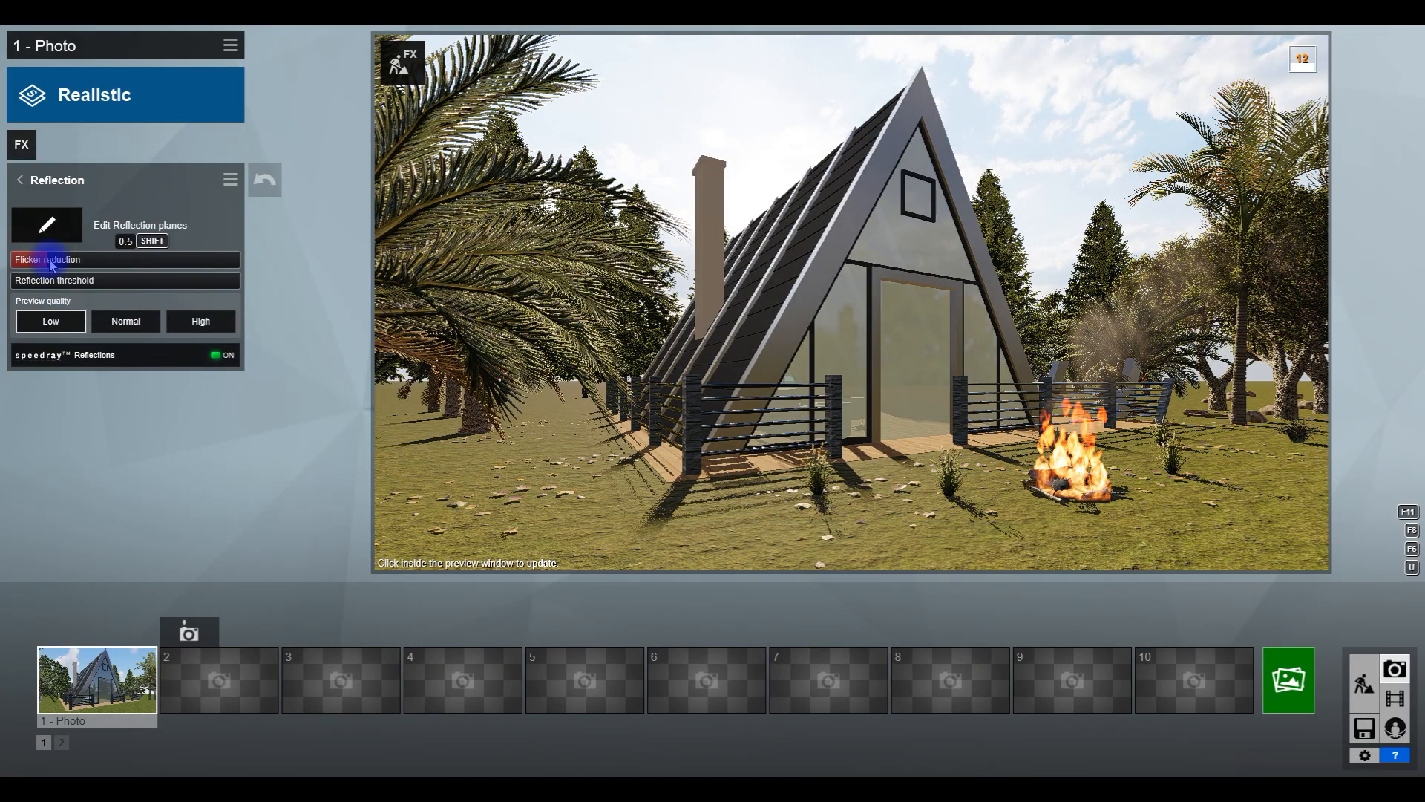
left_click(202, 321)
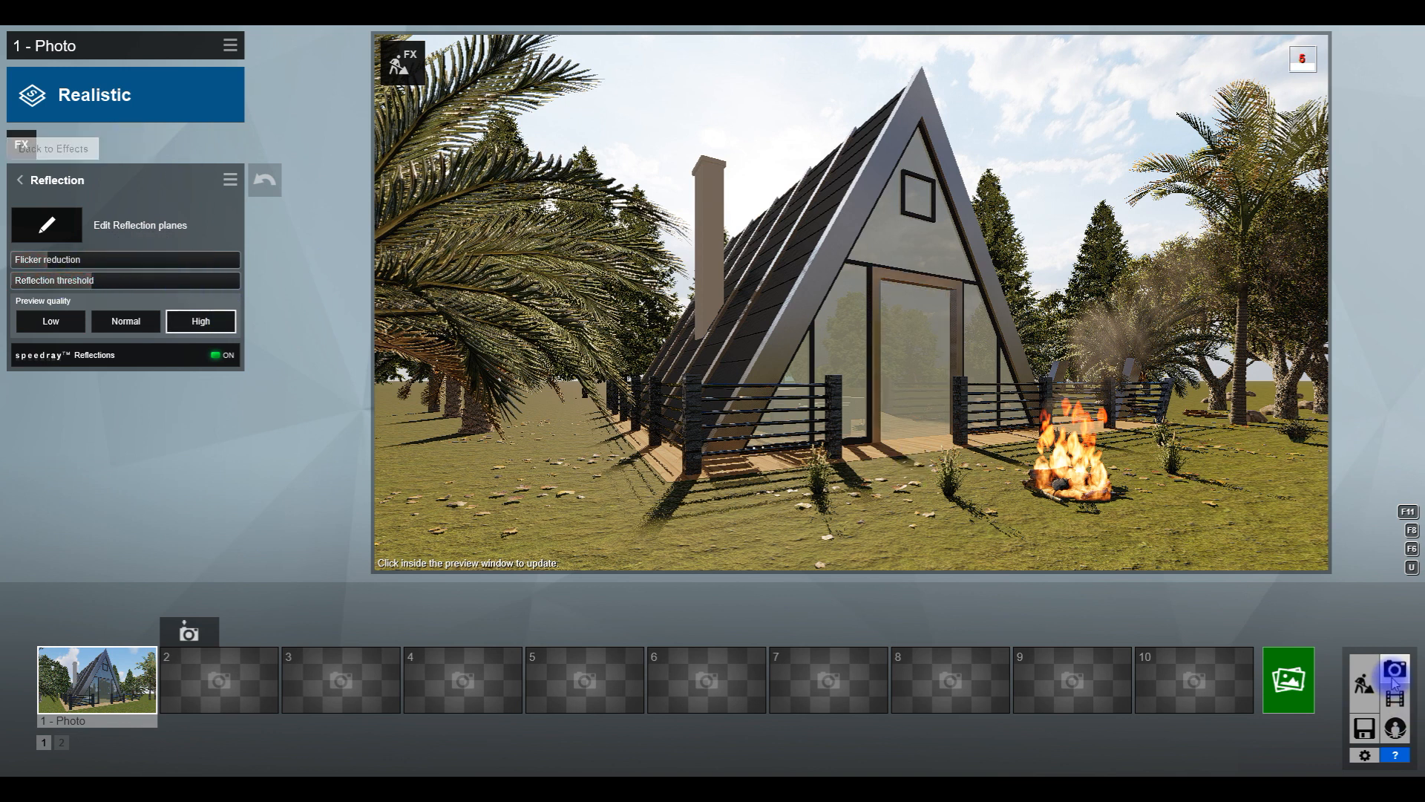
Step: Return to build mode and place a tall multi-trunk palm on the open lawn in front of the house
right_click_drag(833, 445, 519, 340)
key("s")
key("q")
key("s")
left_click(121, 712)
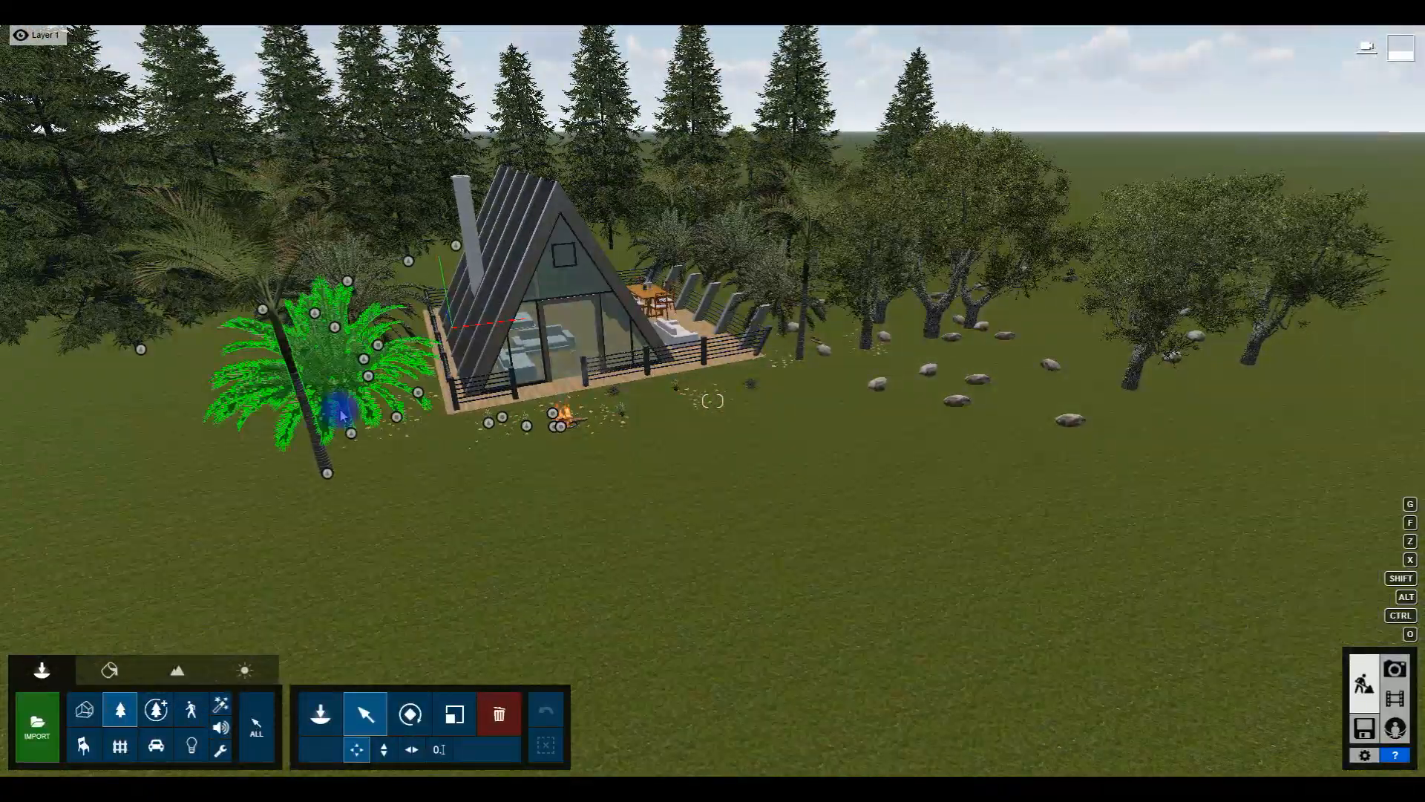
left_click(122, 711)
left_click(132, 144)
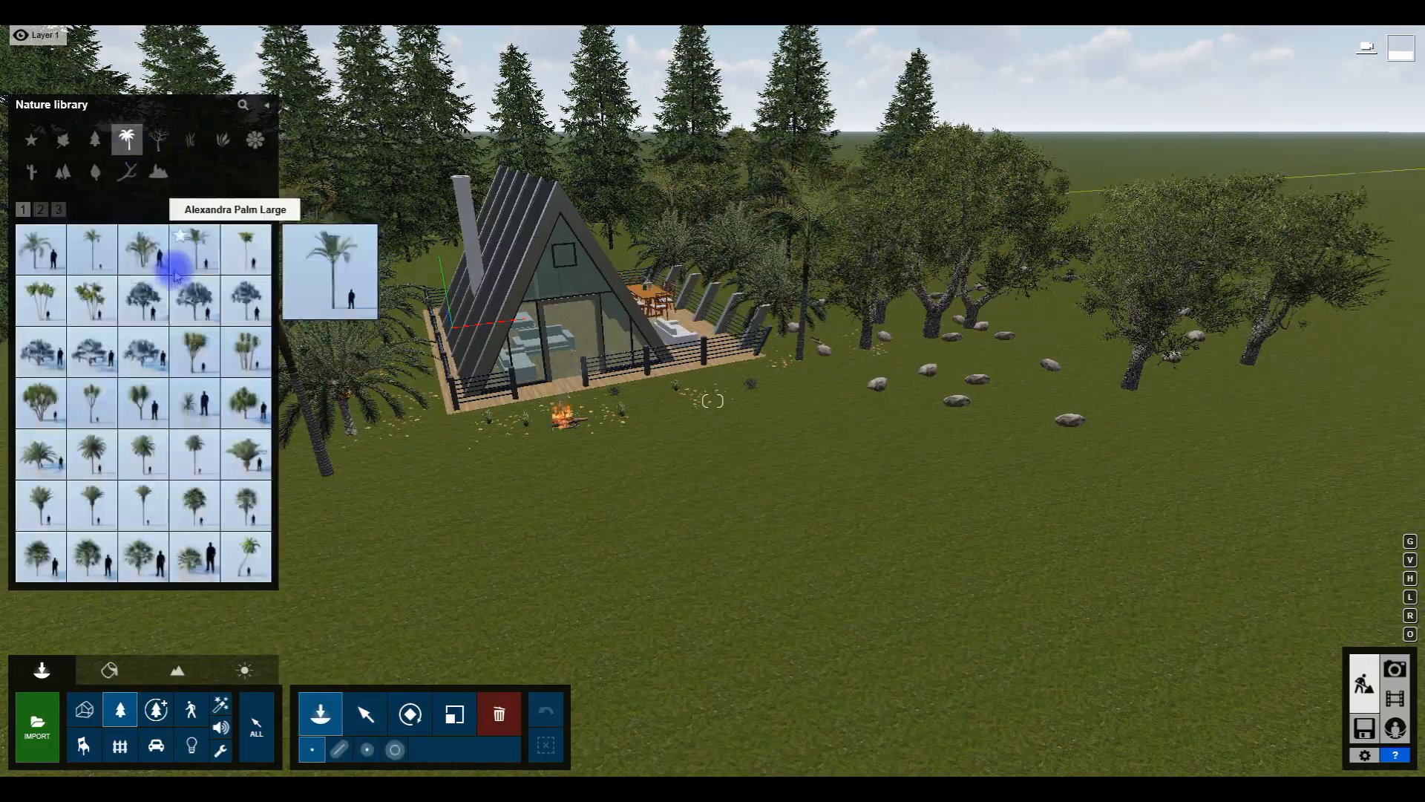
left_click(92, 300)
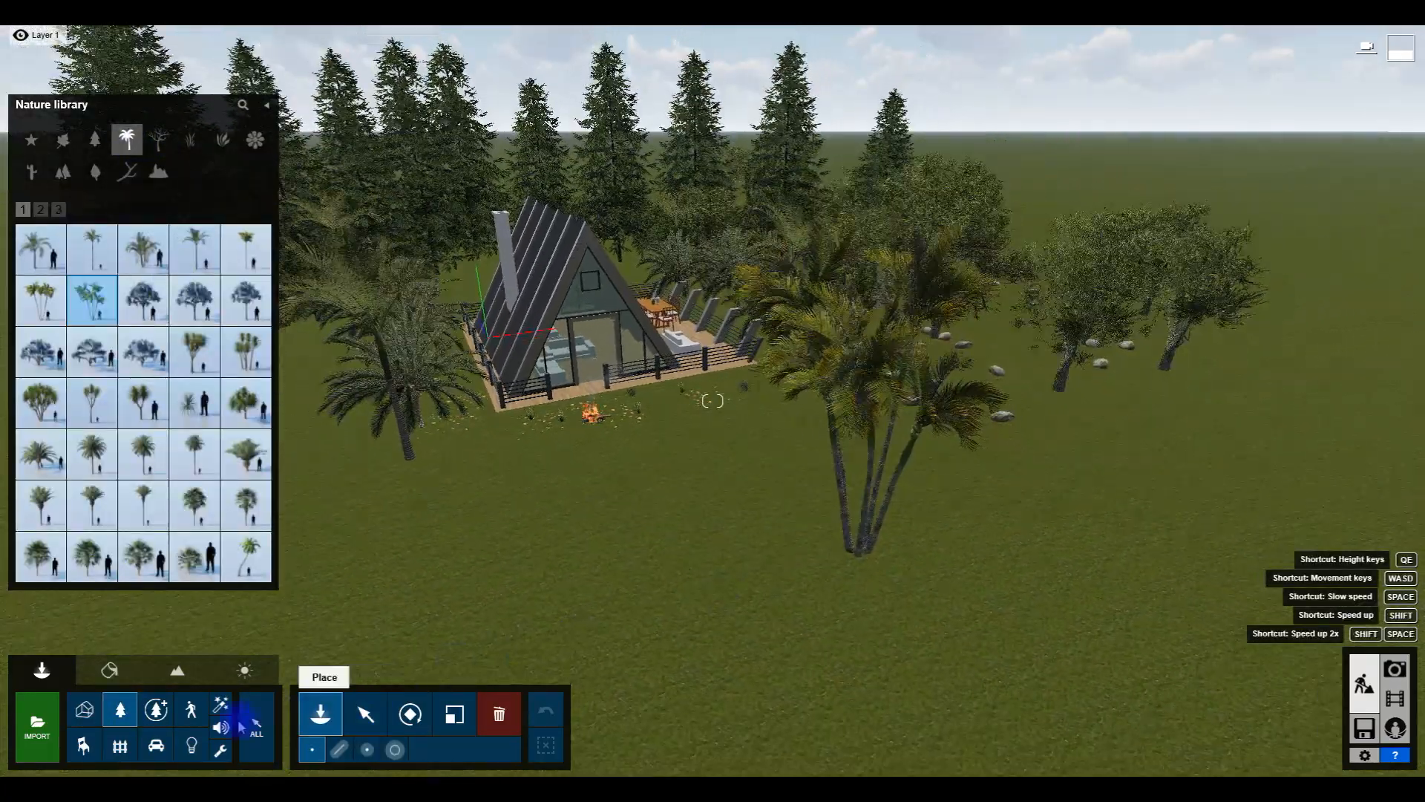
Step: Scatter a circular cluster of the multi-trunk palms across the lawn in front of the house
left_click(395, 749)
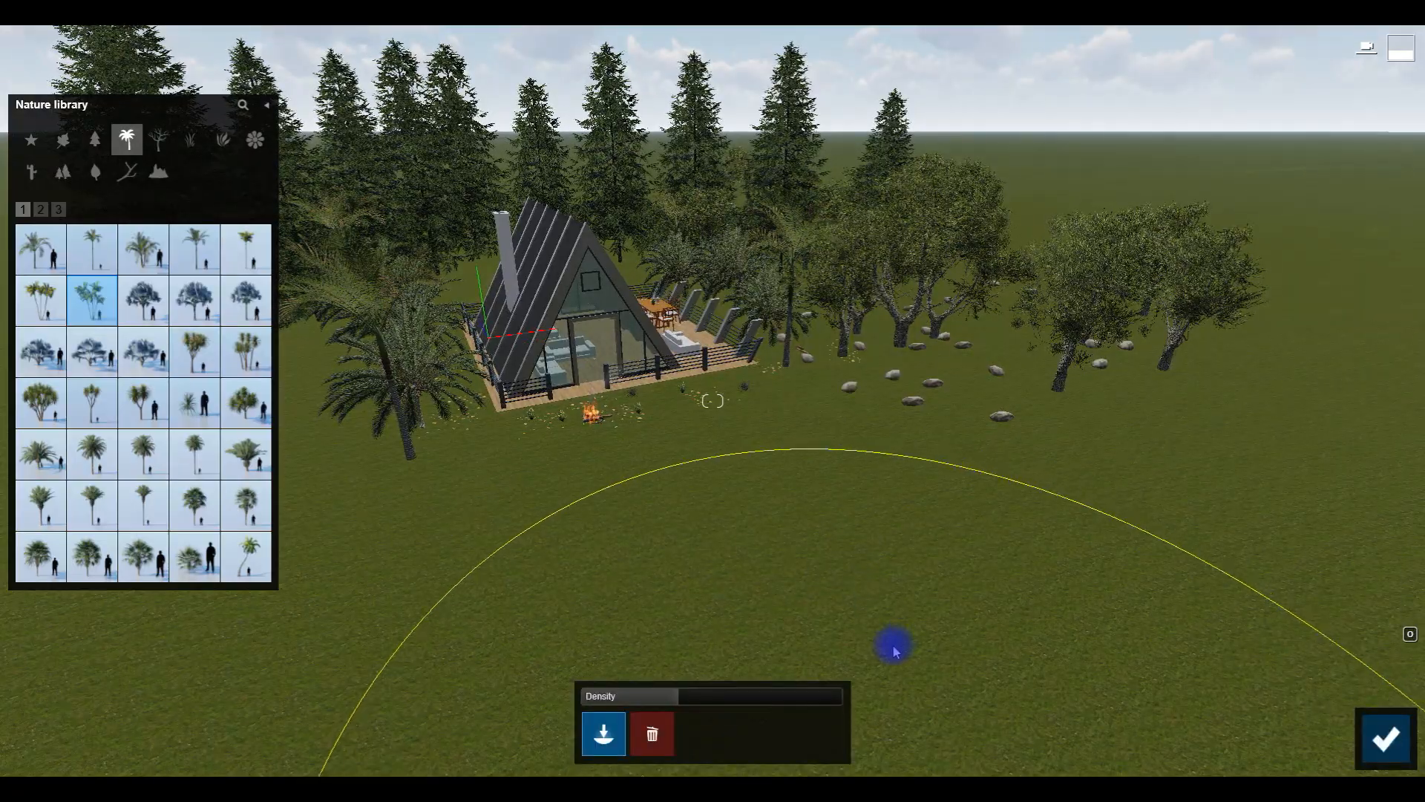
left_click(871, 639)
left_click(1386, 738)
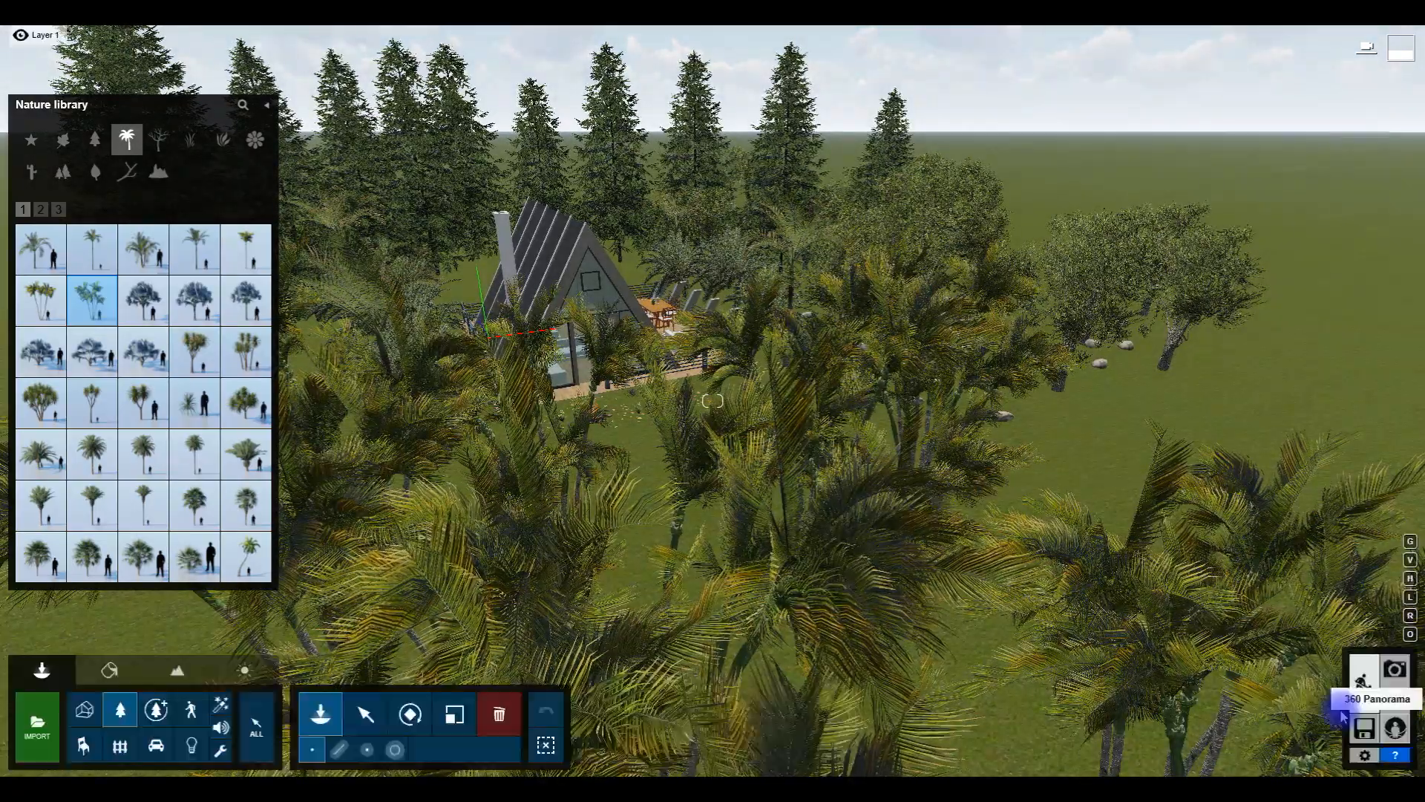
Step: Return to photo 1 in photo mode and look through the available photo effects and styles
left_click(1395, 669)
left_click(138, 690)
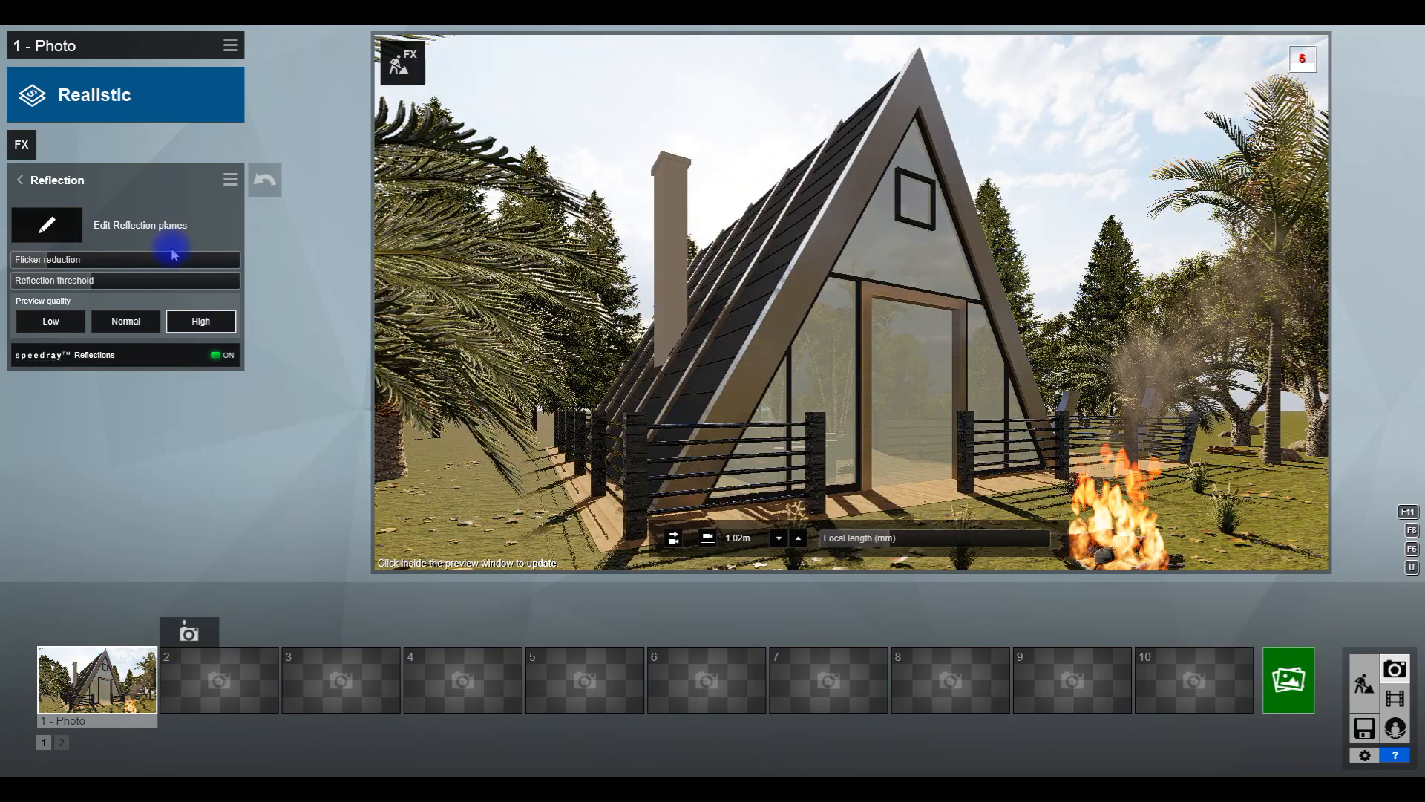
left_click(21, 146)
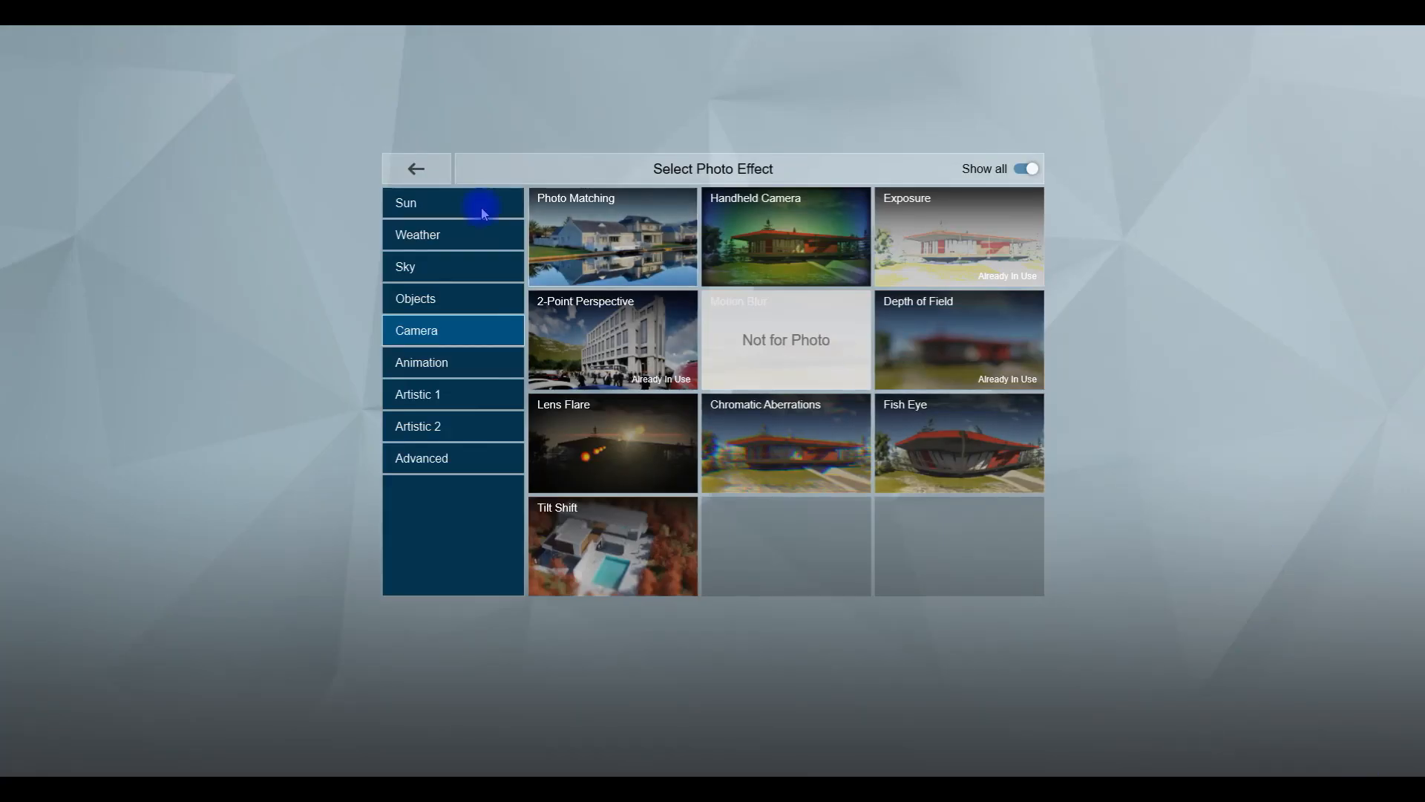
left_click(416, 169)
left_click(33, 95)
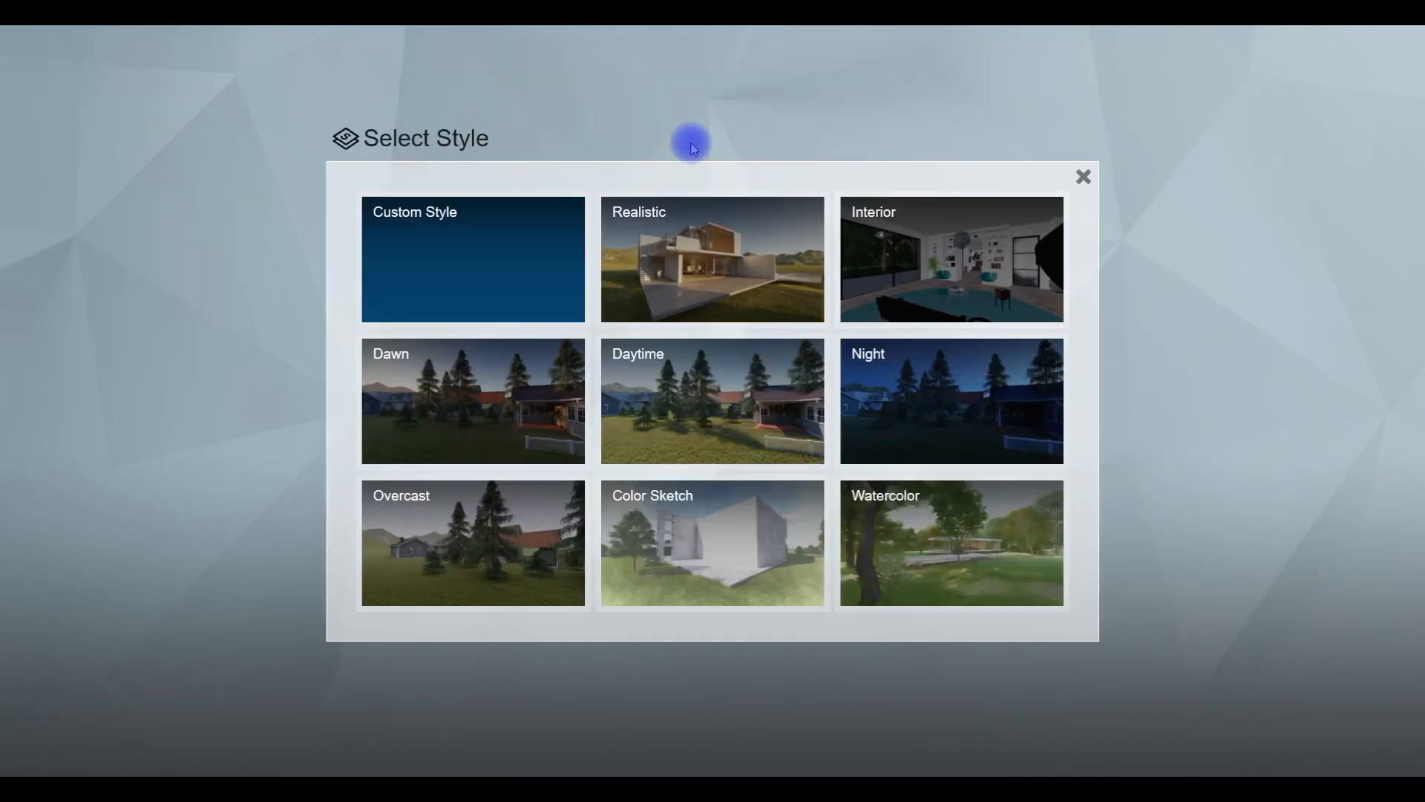
left_click(1083, 177)
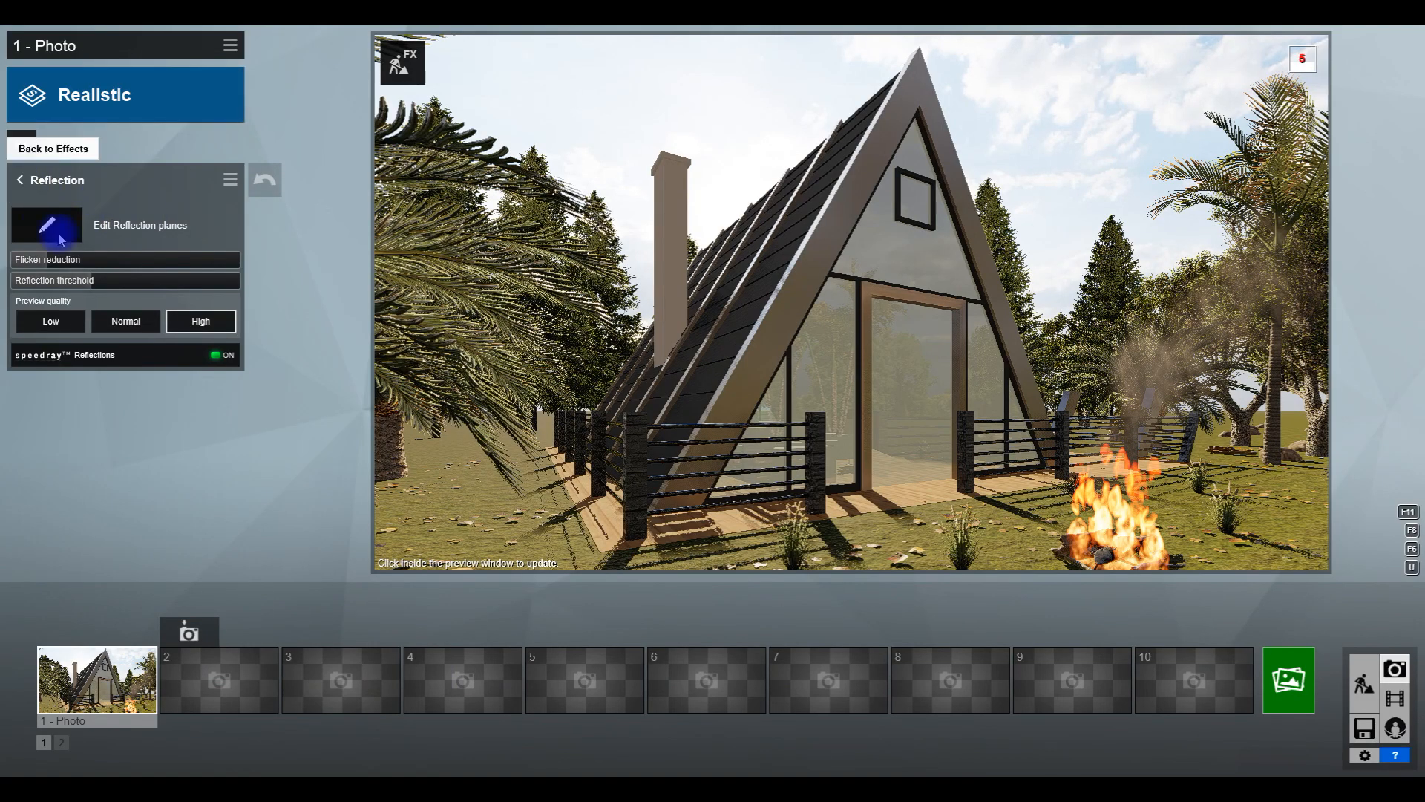
Step: Adjust the Real Skies heading and brightness of photo 1 and set its overall brightness to 1.1
left_click(46, 181)
left_click(78, 215)
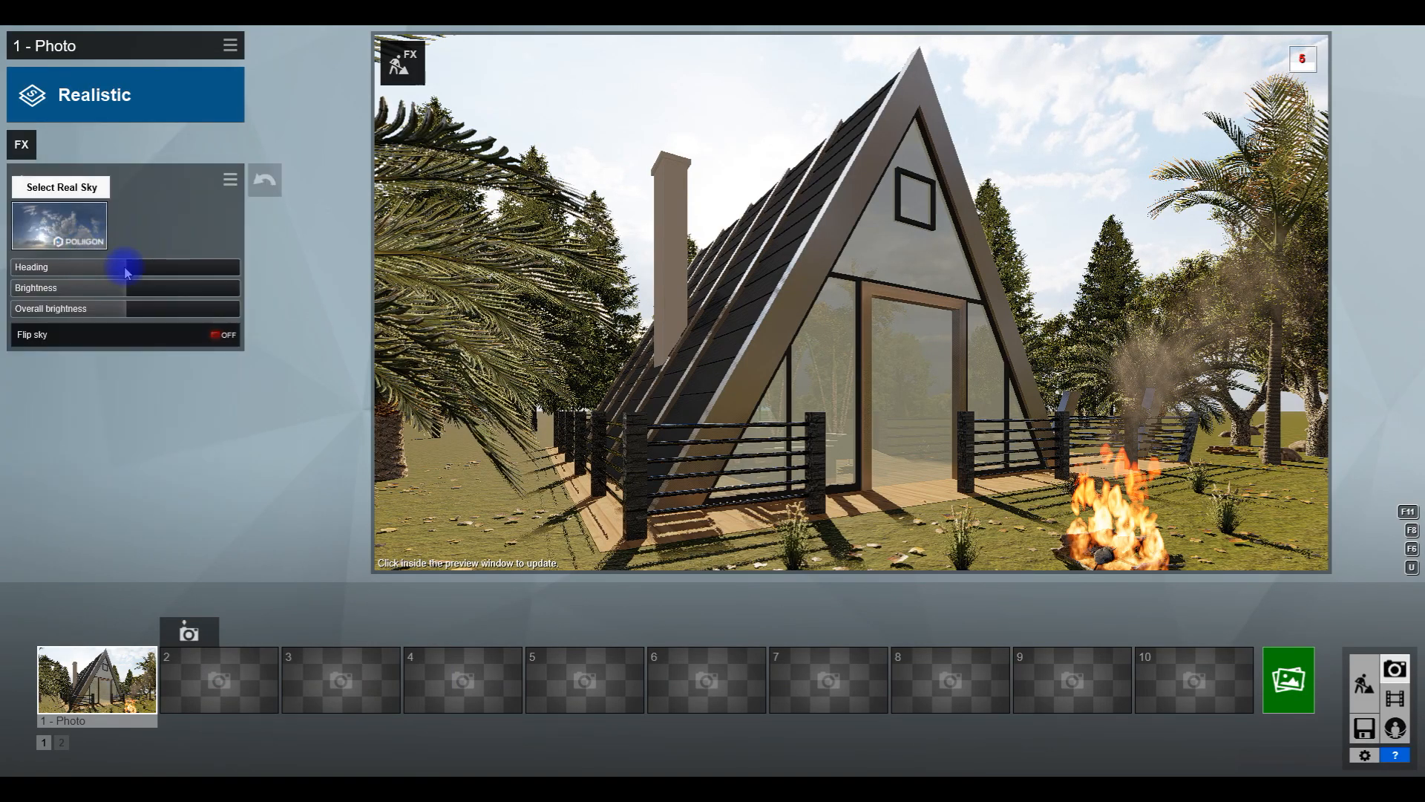
left_click_drag(127, 273, 139, 306)
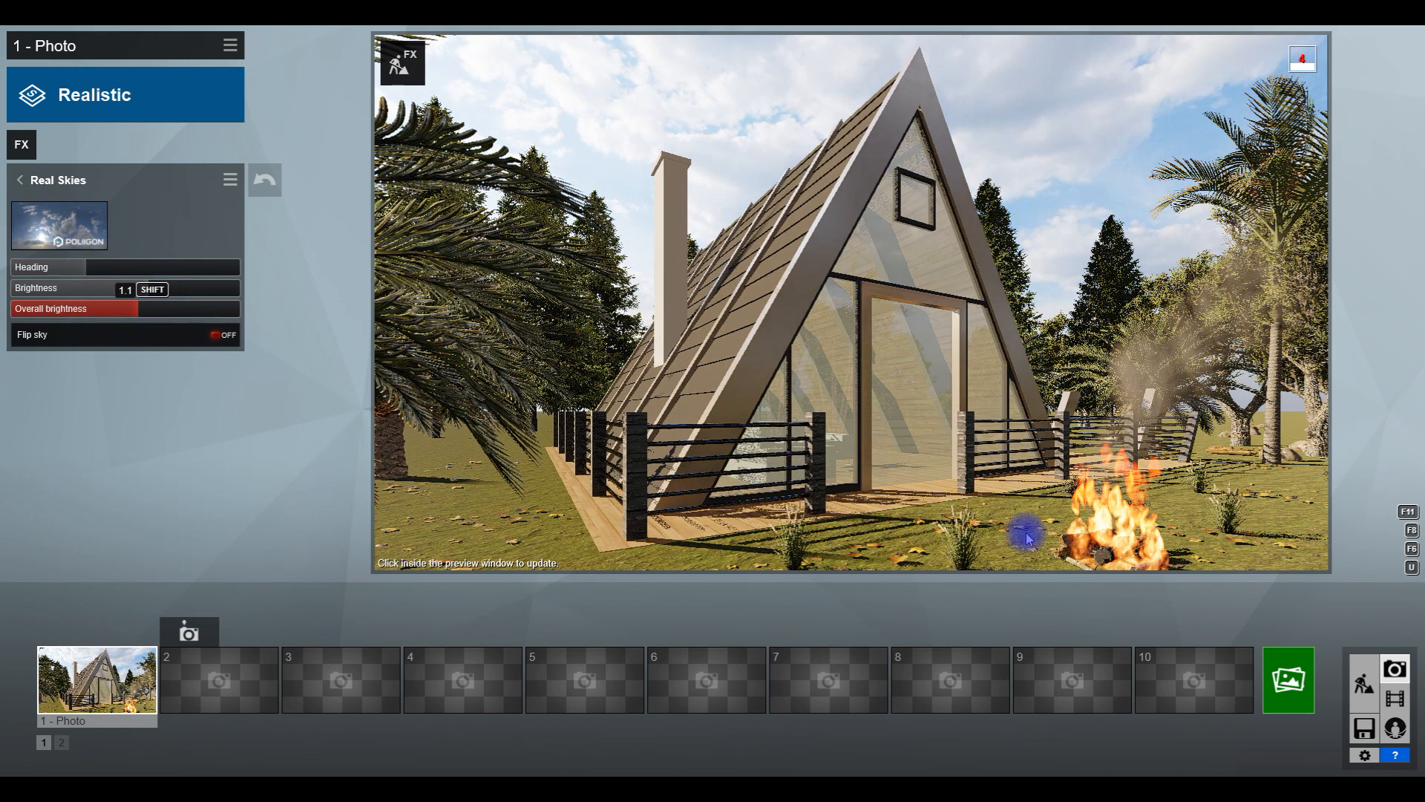
Step: Return to build mode and place a white omni light under the roof ridge inside the A-frame house
left_click(1364, 683)
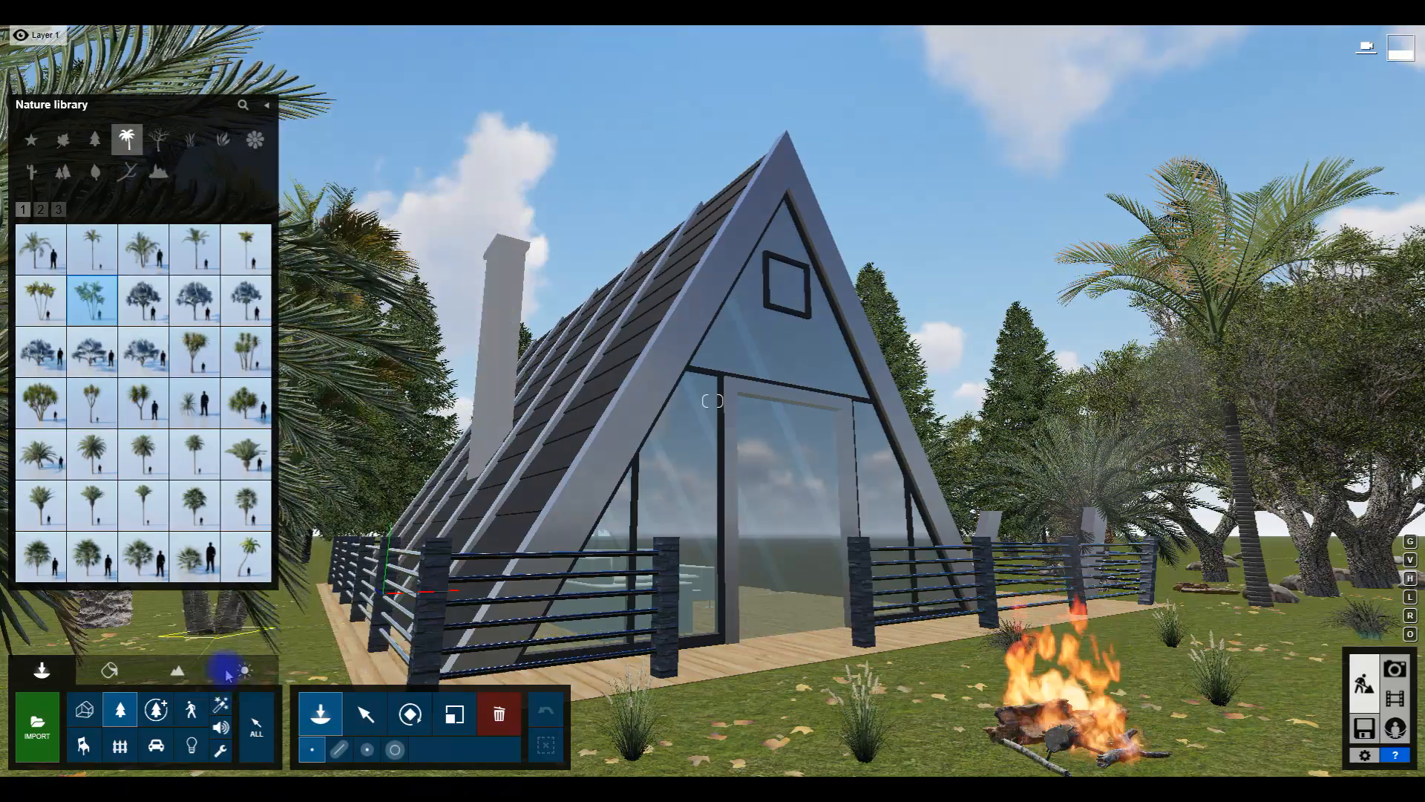
left_click(191, 746)
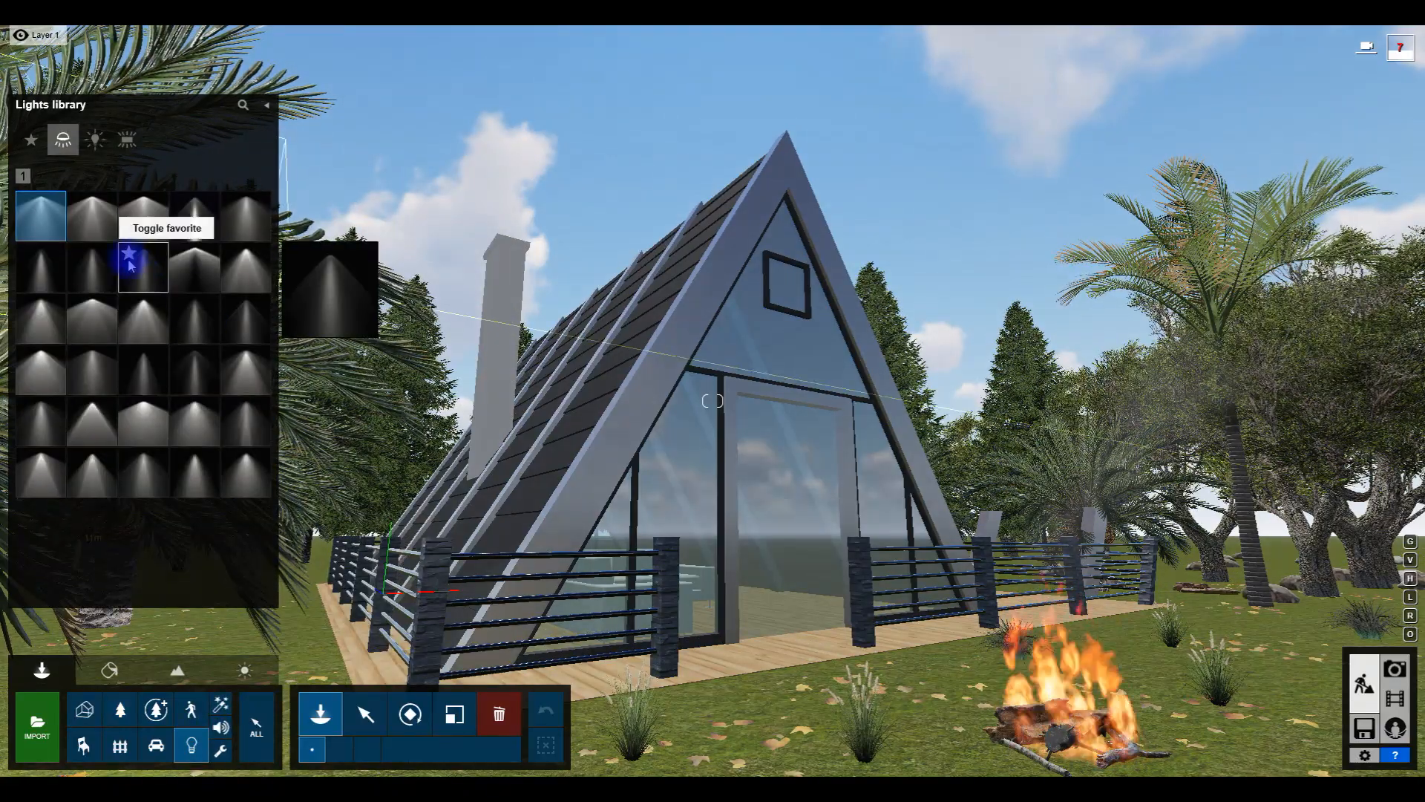
left_click(95, 138)
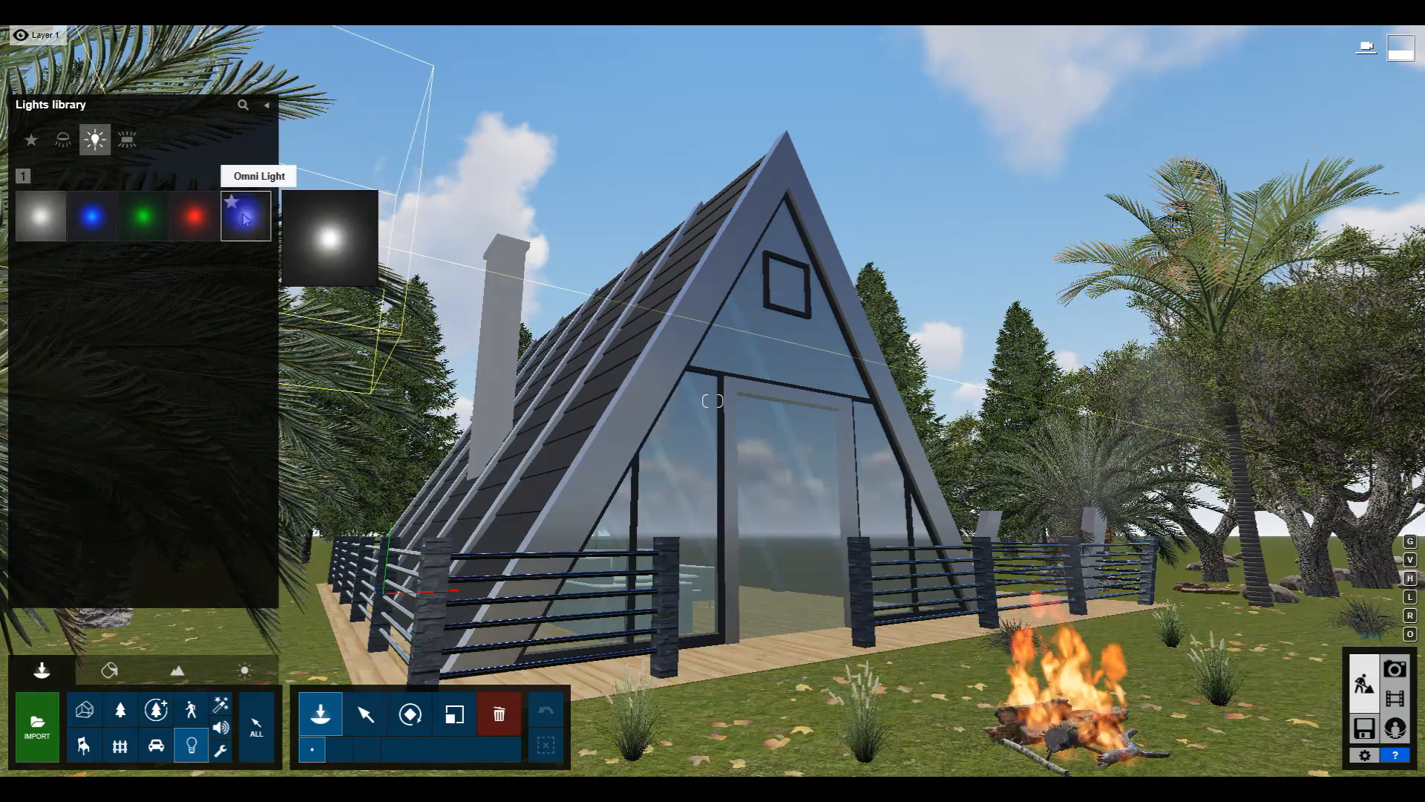
left_click(239, 216)
key("w")
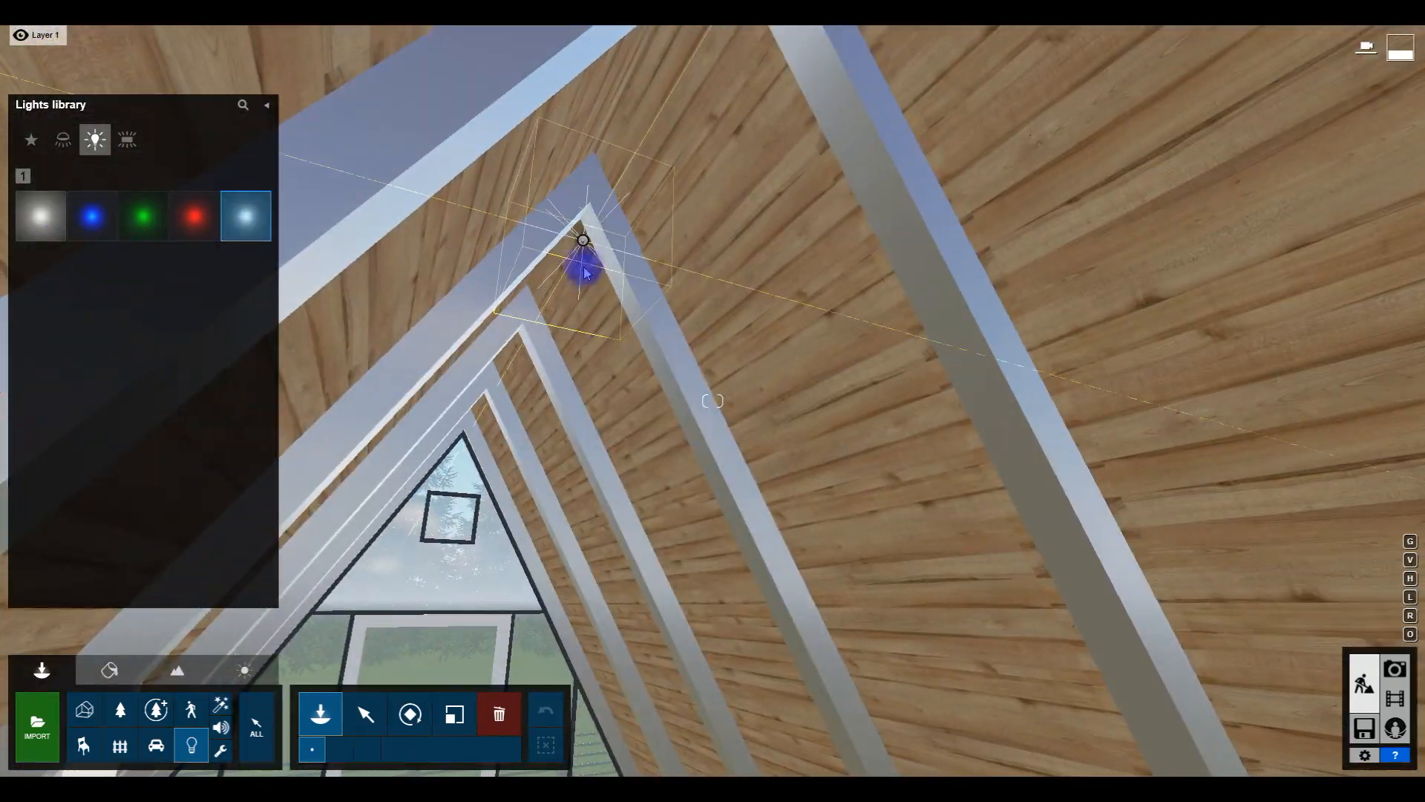
left_click(581, 224)
left_click(363, 725)
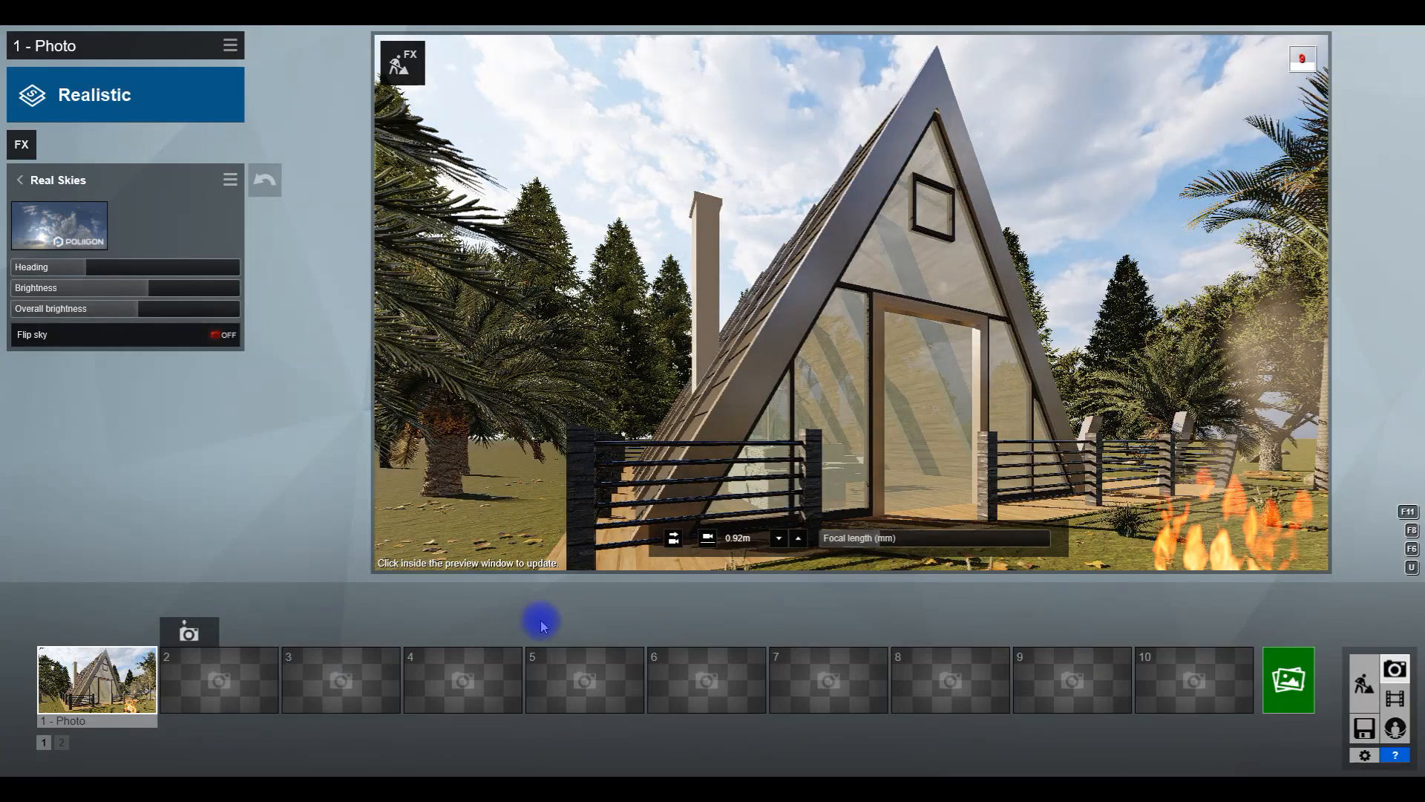
Step: Store the house view as photo 2, apply the Night style to it and slightly adjust the focal length
left_click(229, 672)
left_click(119, 687)
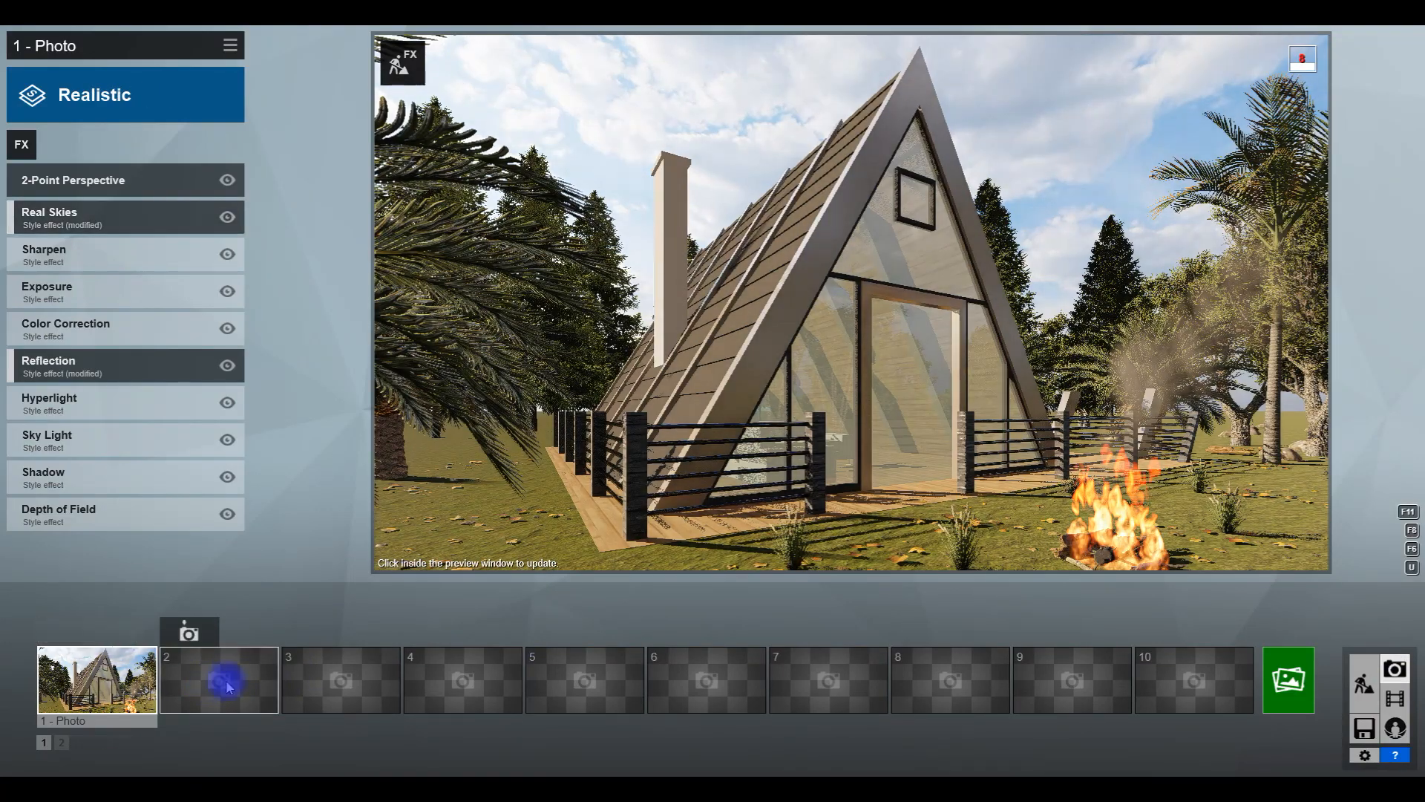
left_click(182, 702)
left_click(188, 632)
left_click(86, 111)
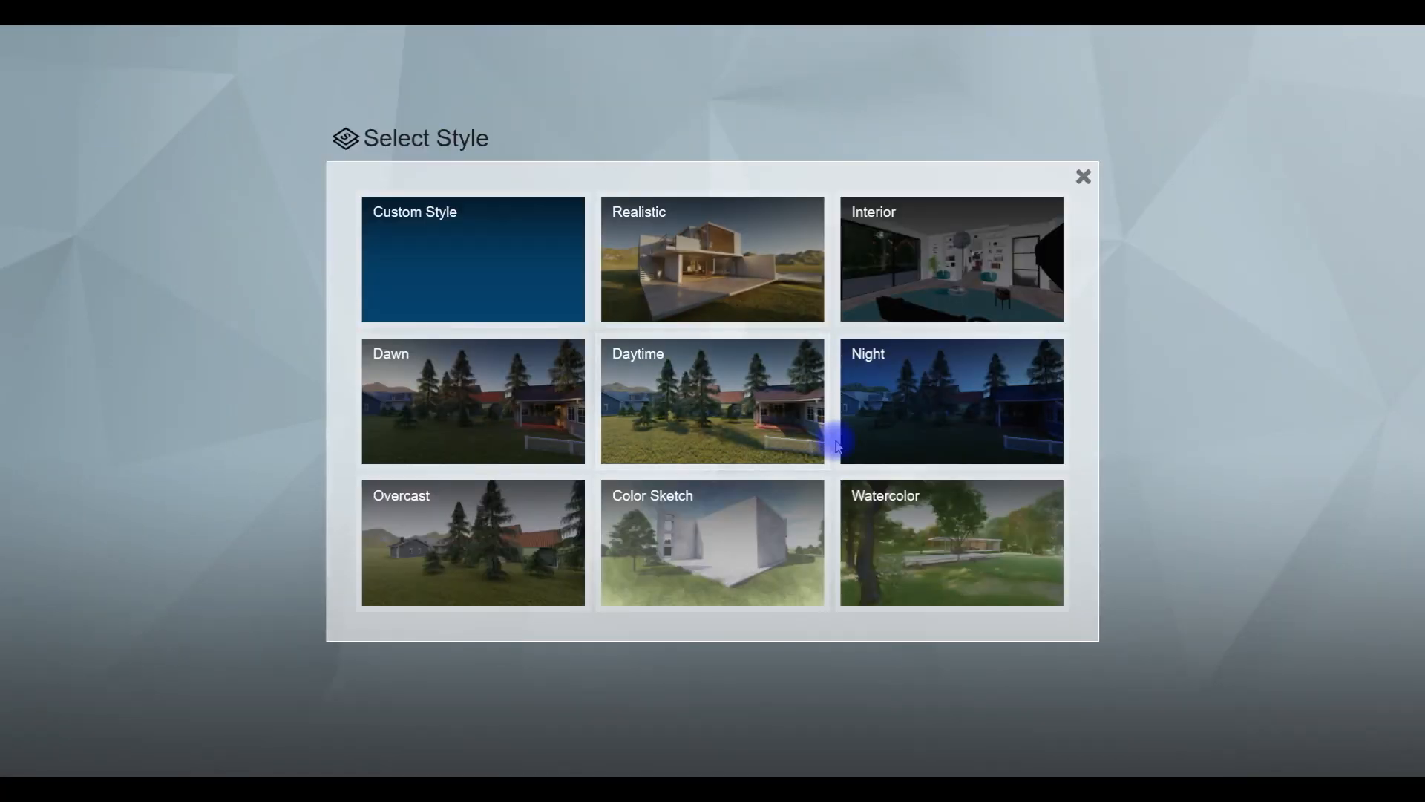
left_click(928, 395)
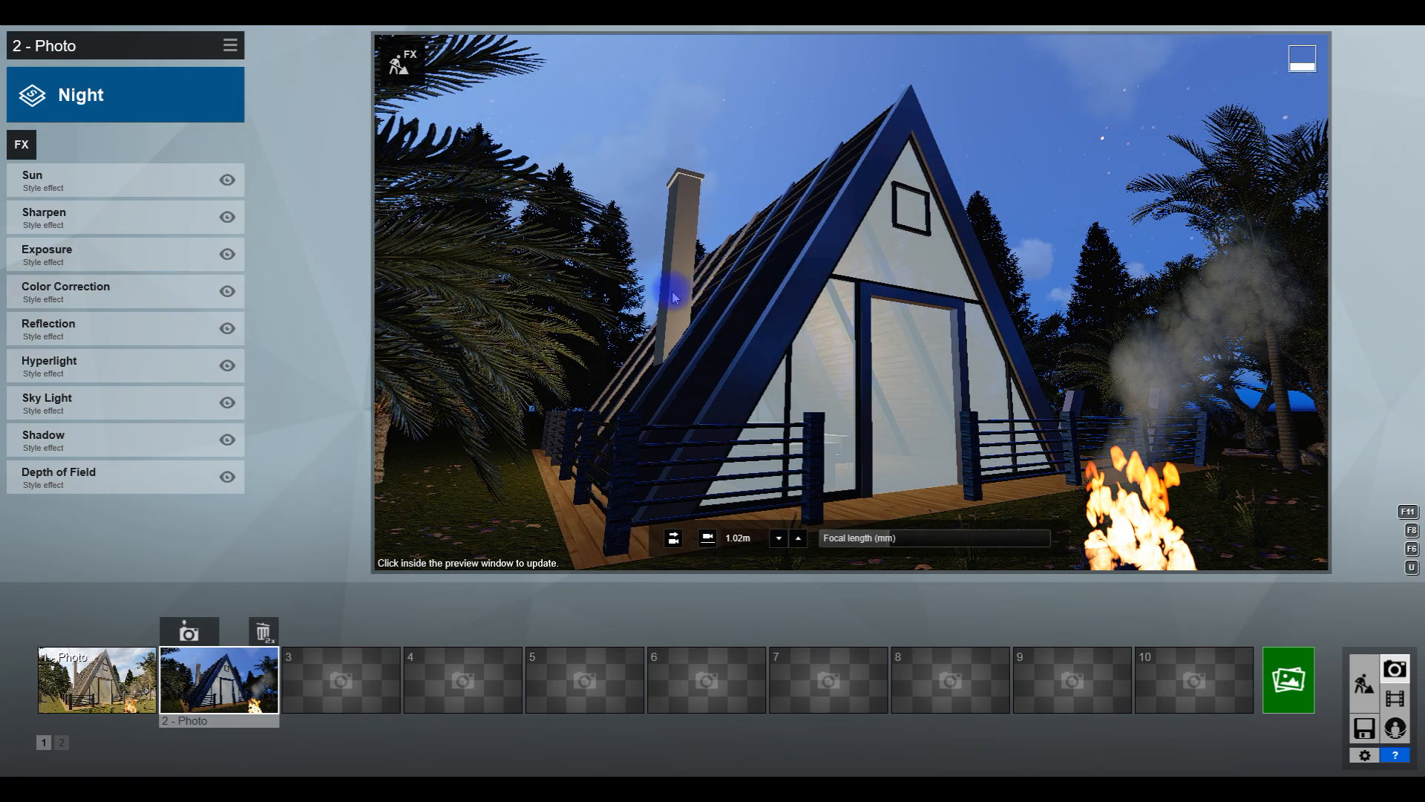
left_click_drag(890, 540, 885, 539)
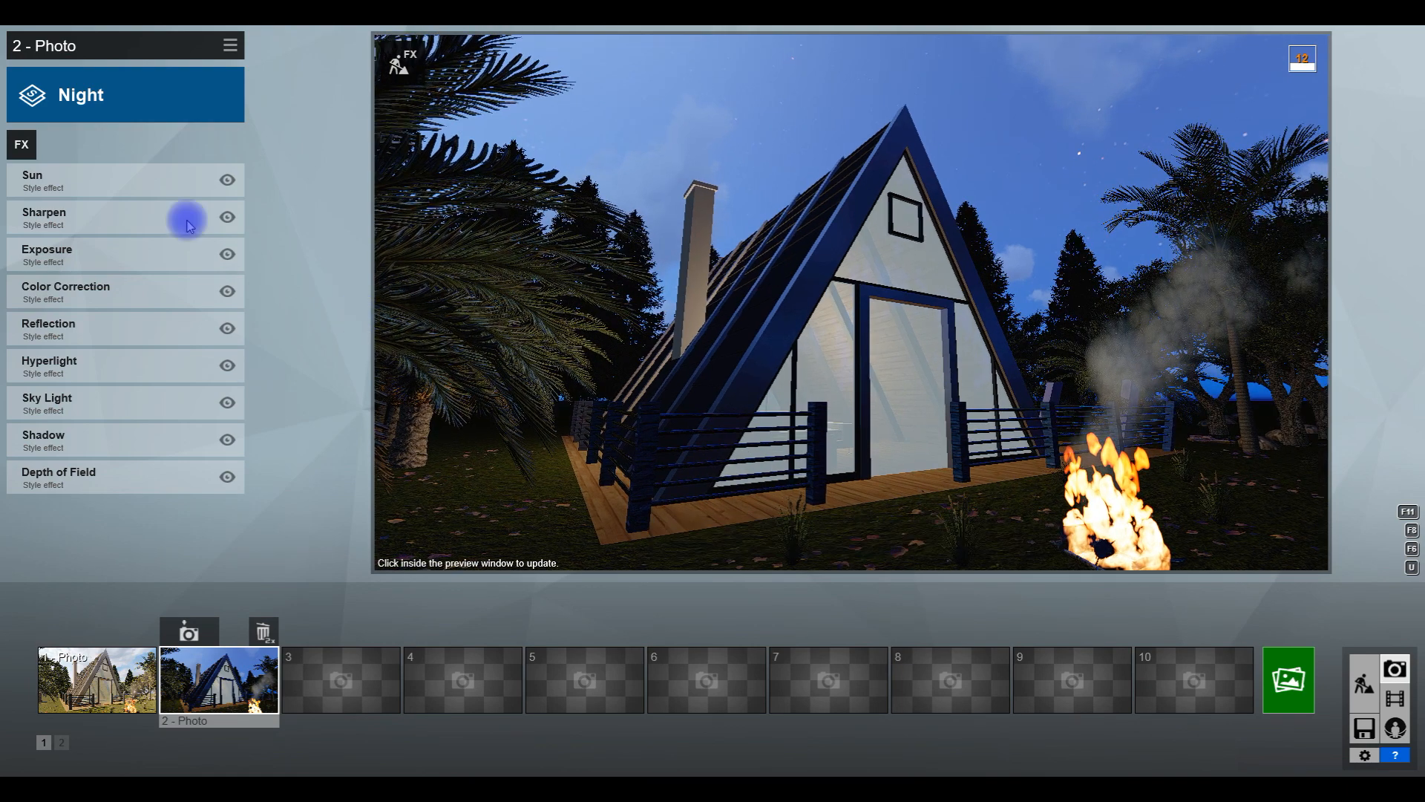
Step: Restore the camera of photo 1 and set its exposure to 0.5, refreshing the preview to compare
left_click(102, 681)
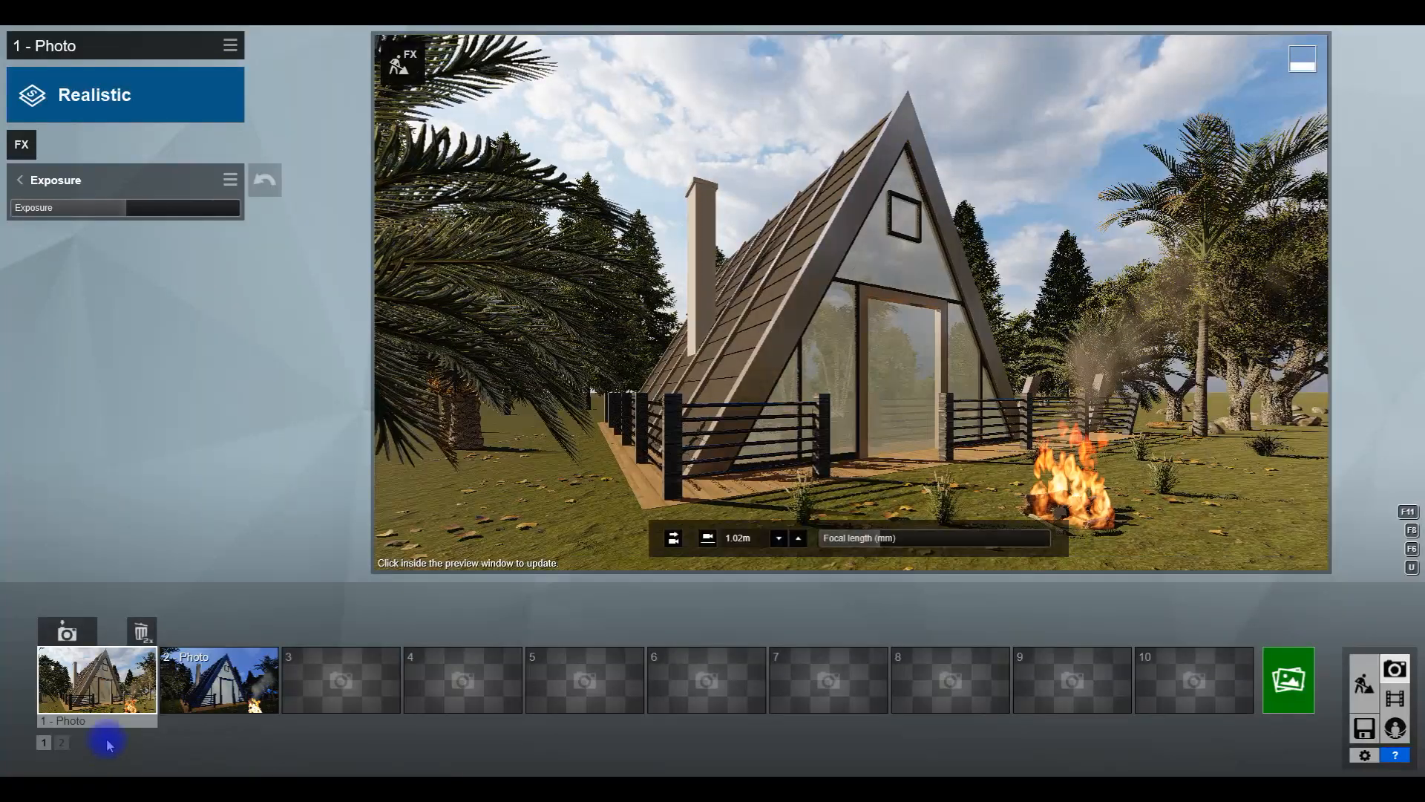
left_click(67, 632)
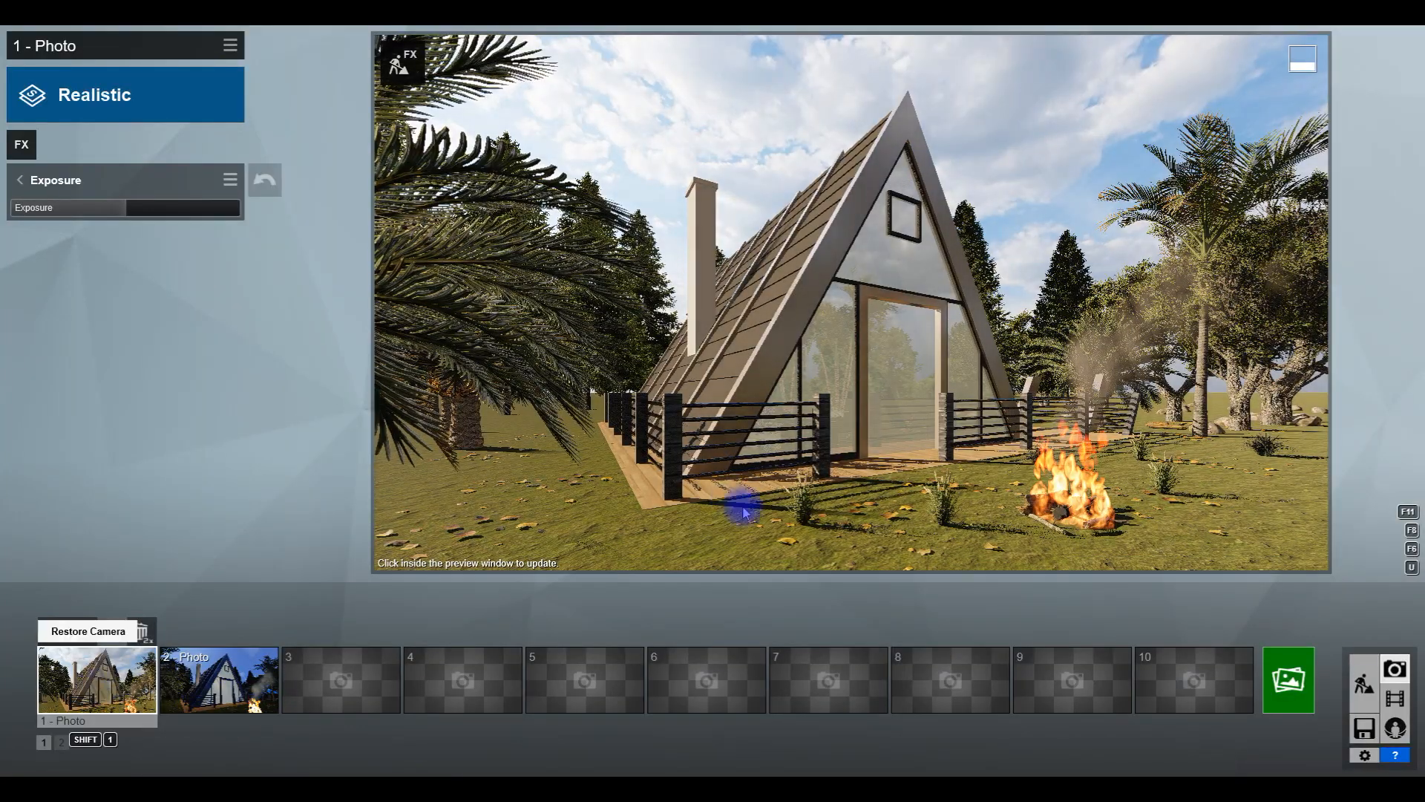
left_click(438, 511)
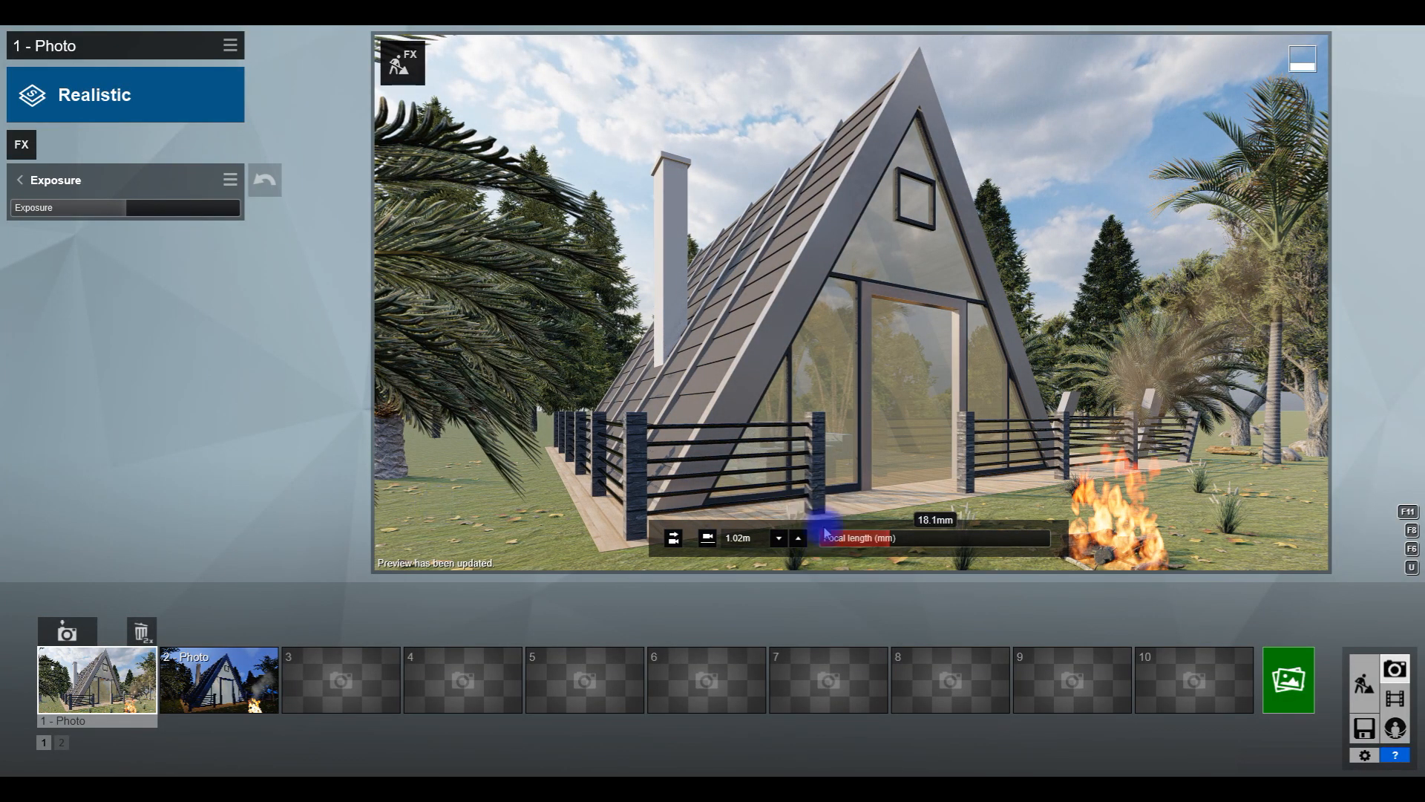
left_click(140, 210)
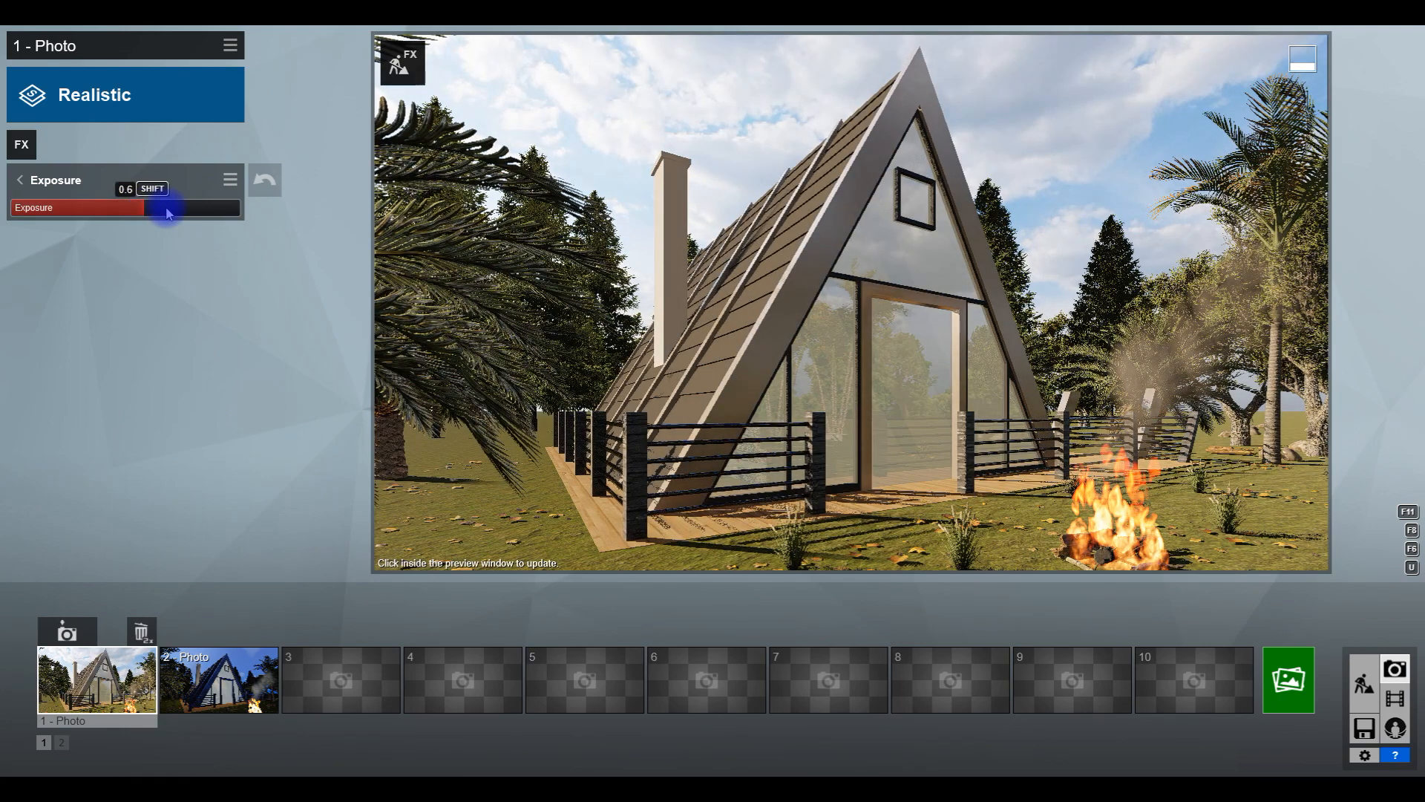
left_click(525, 449)
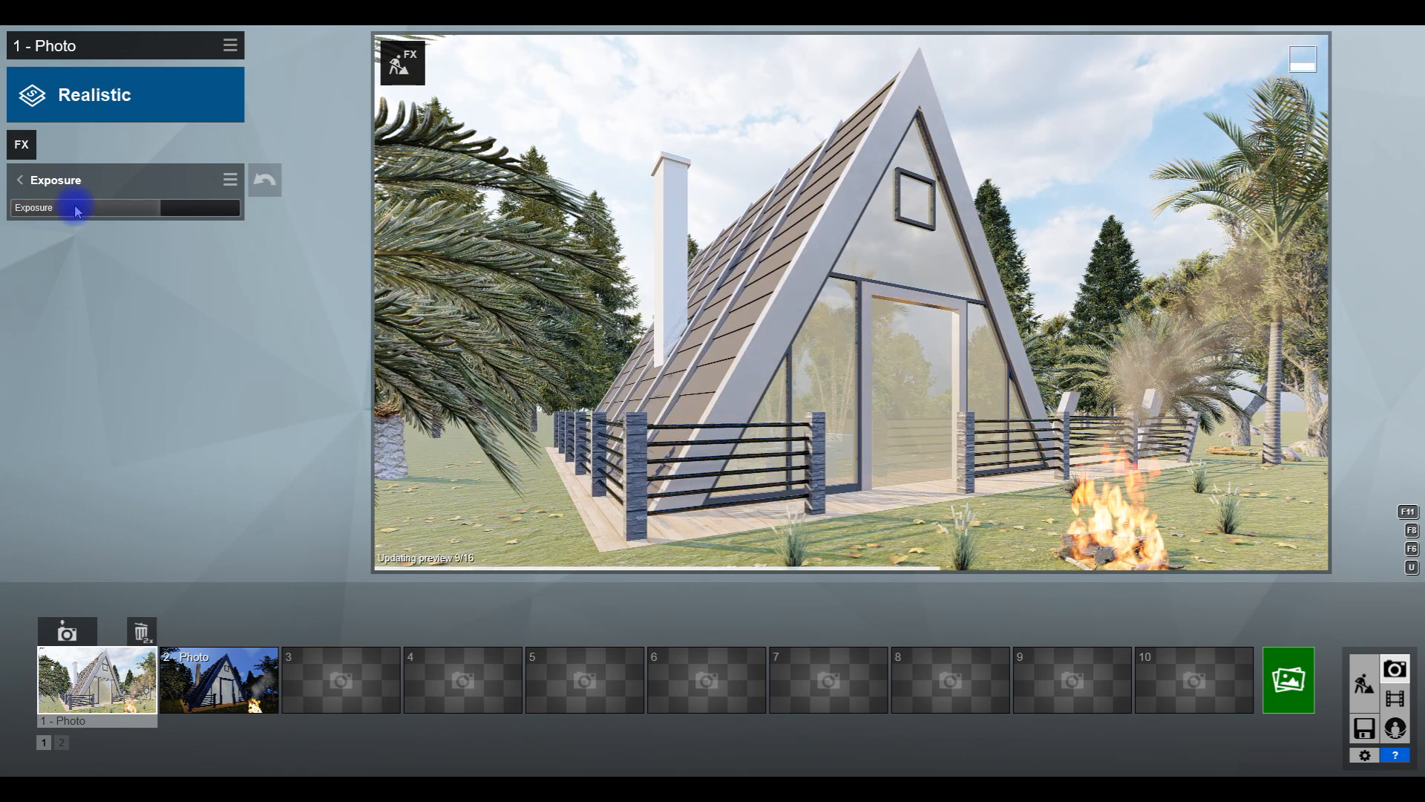
left_click(75, 211)
left_click(119, 212)
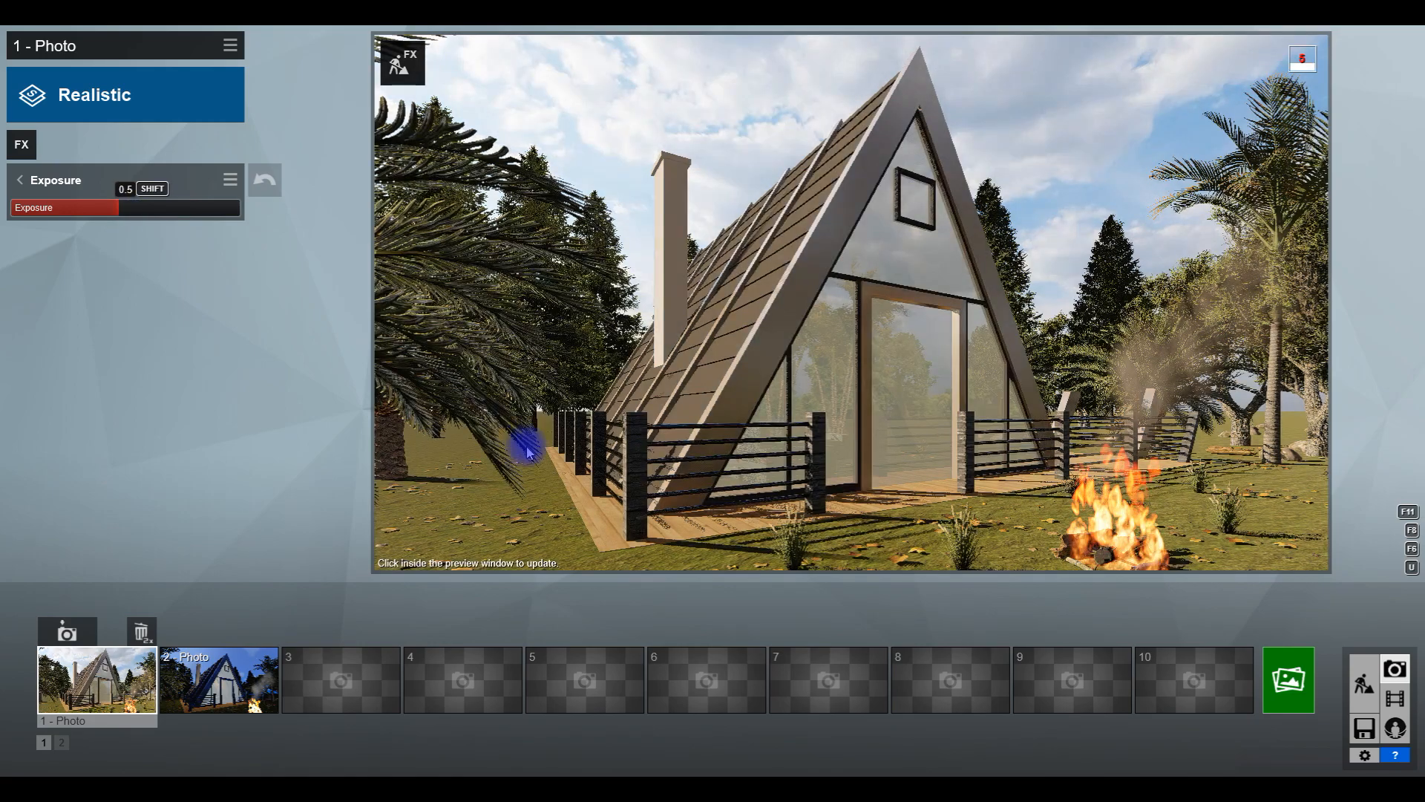
left_click(527, 449)
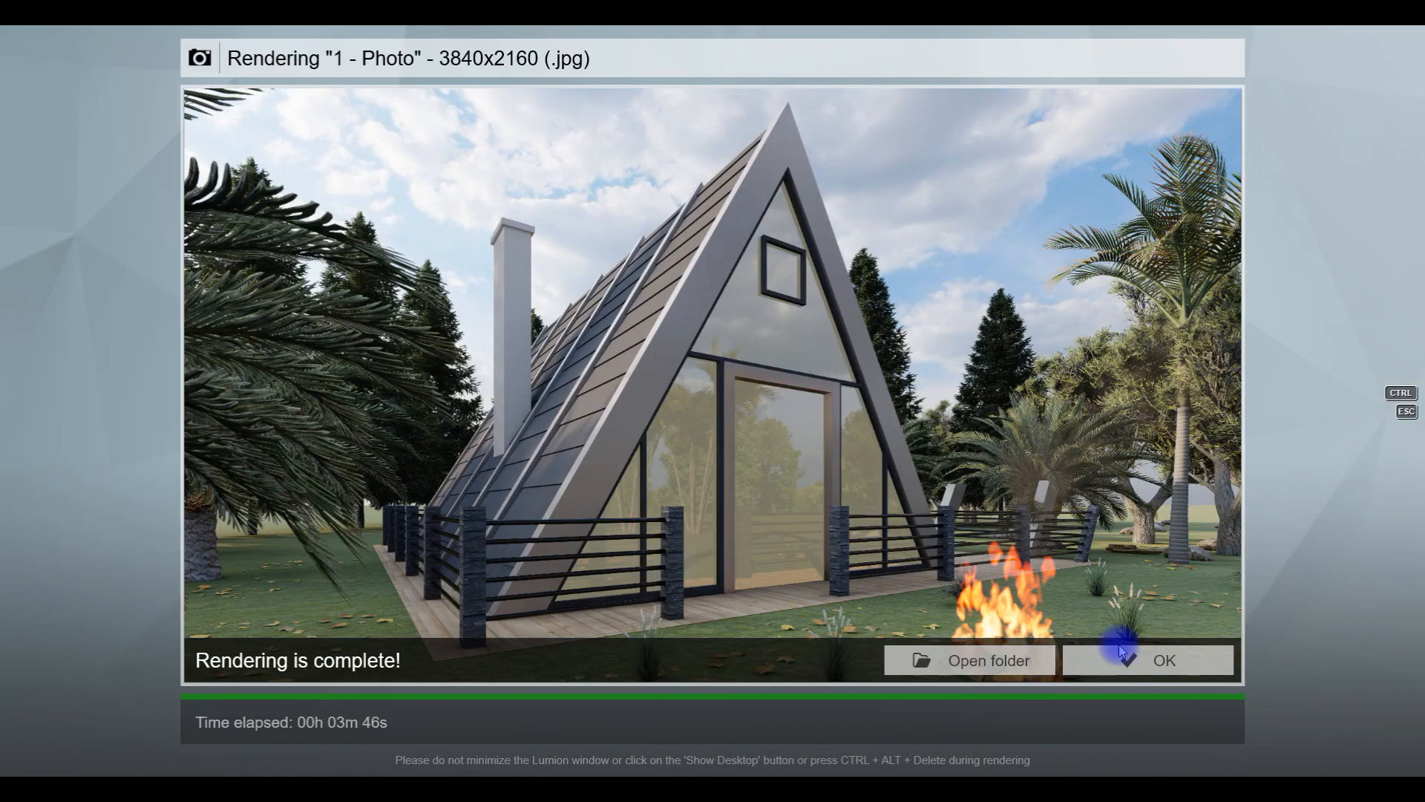
Step: Close the finished 3840x2160 render of photo 1 and return to build mode at the lawn before the house
left_click(1117, 656)
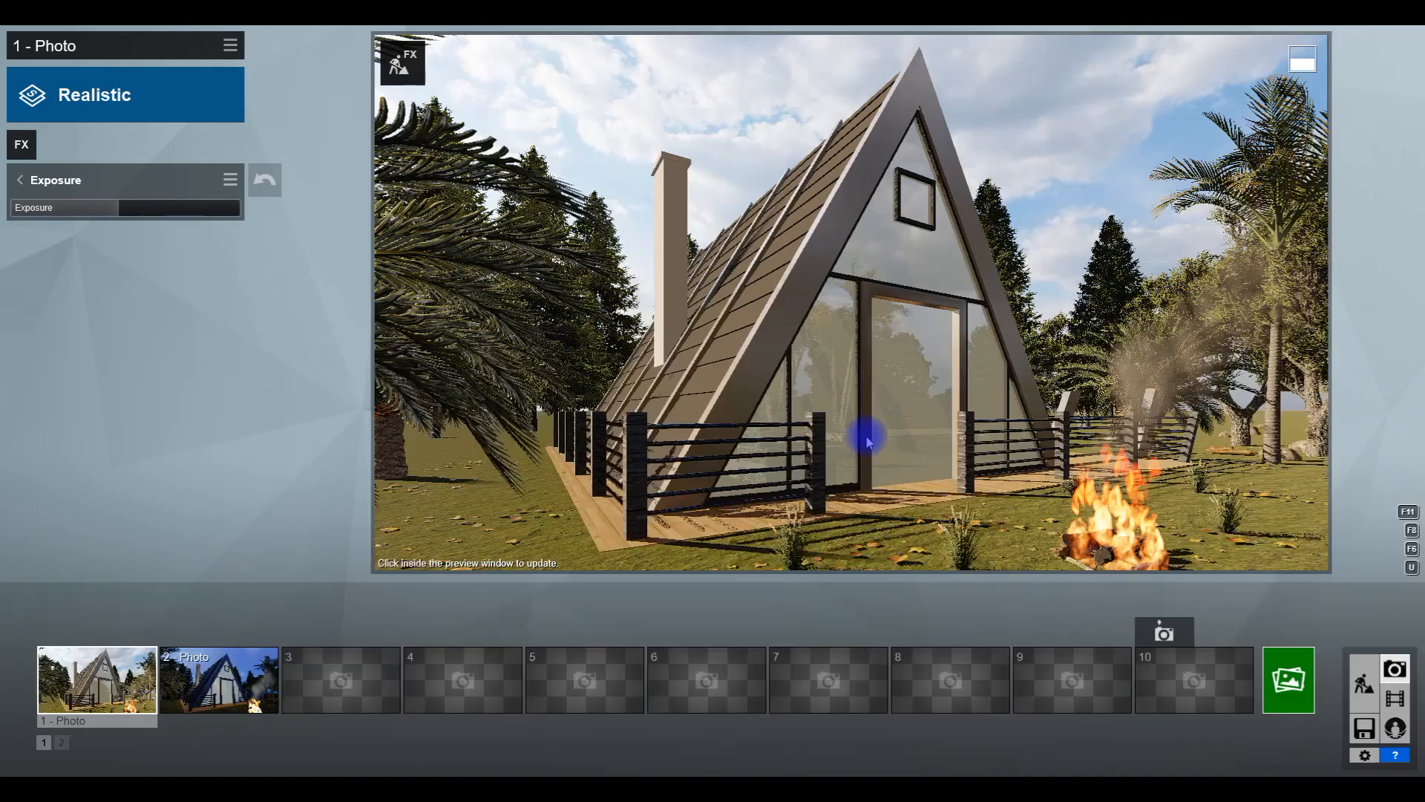
left_click(1368, 682)
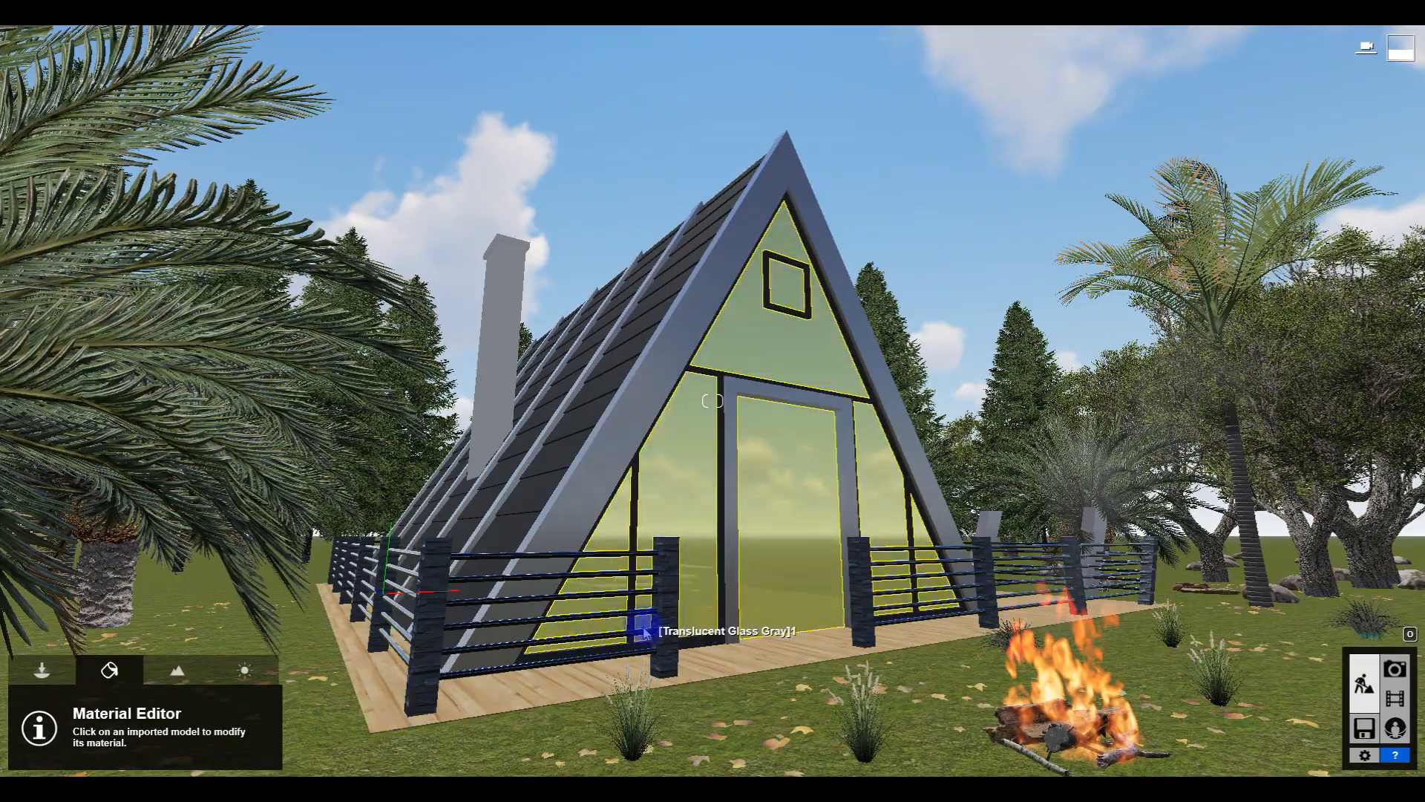
key("s")
right_click_drag(643, 608, 641, 609)
scroll(631, 566, "down", 3)
scroll(654, 494, "up", 3)
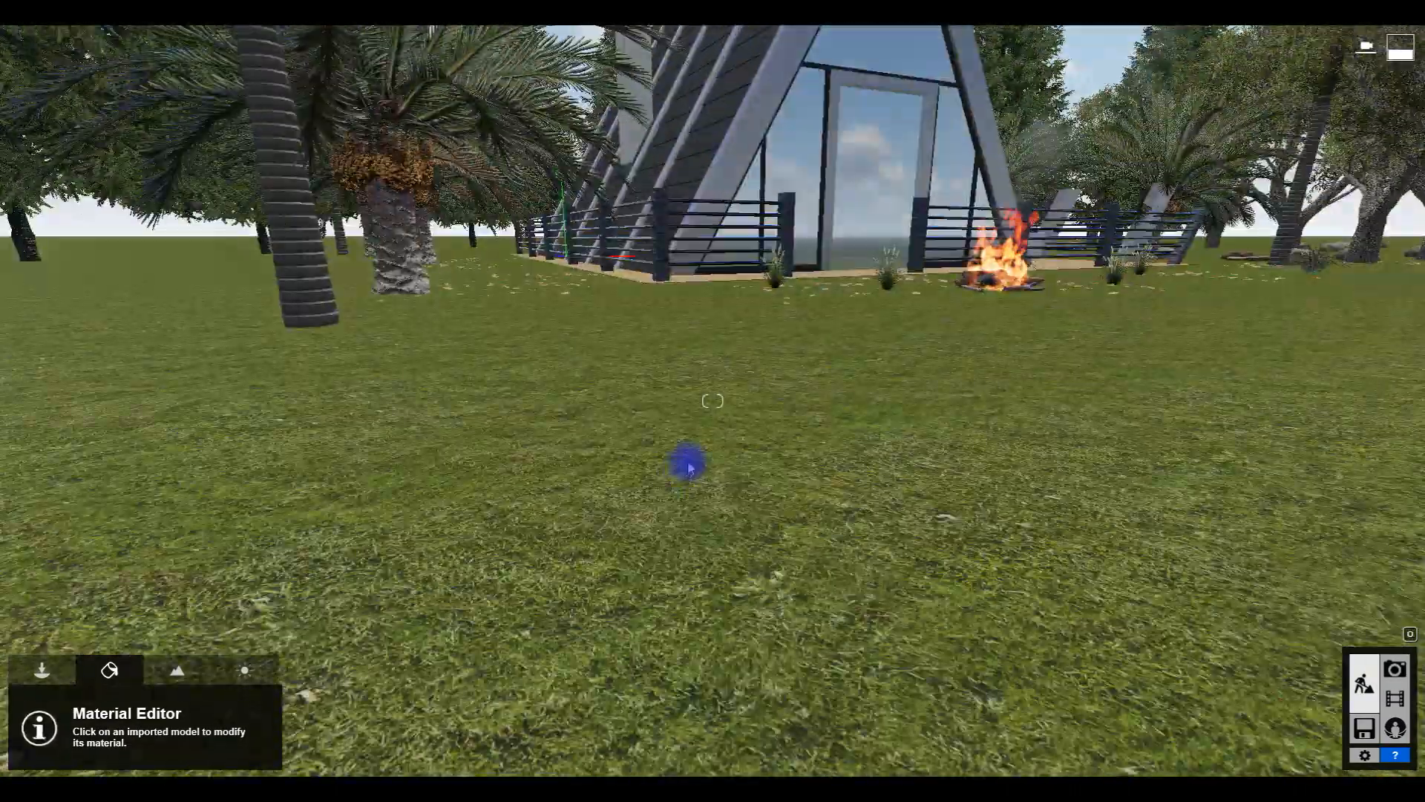
right_click_drag(687, 465, 690, 420)
Step: Try out landscape grass on the lawn around the house and turn it back off
left_click(177, 670)
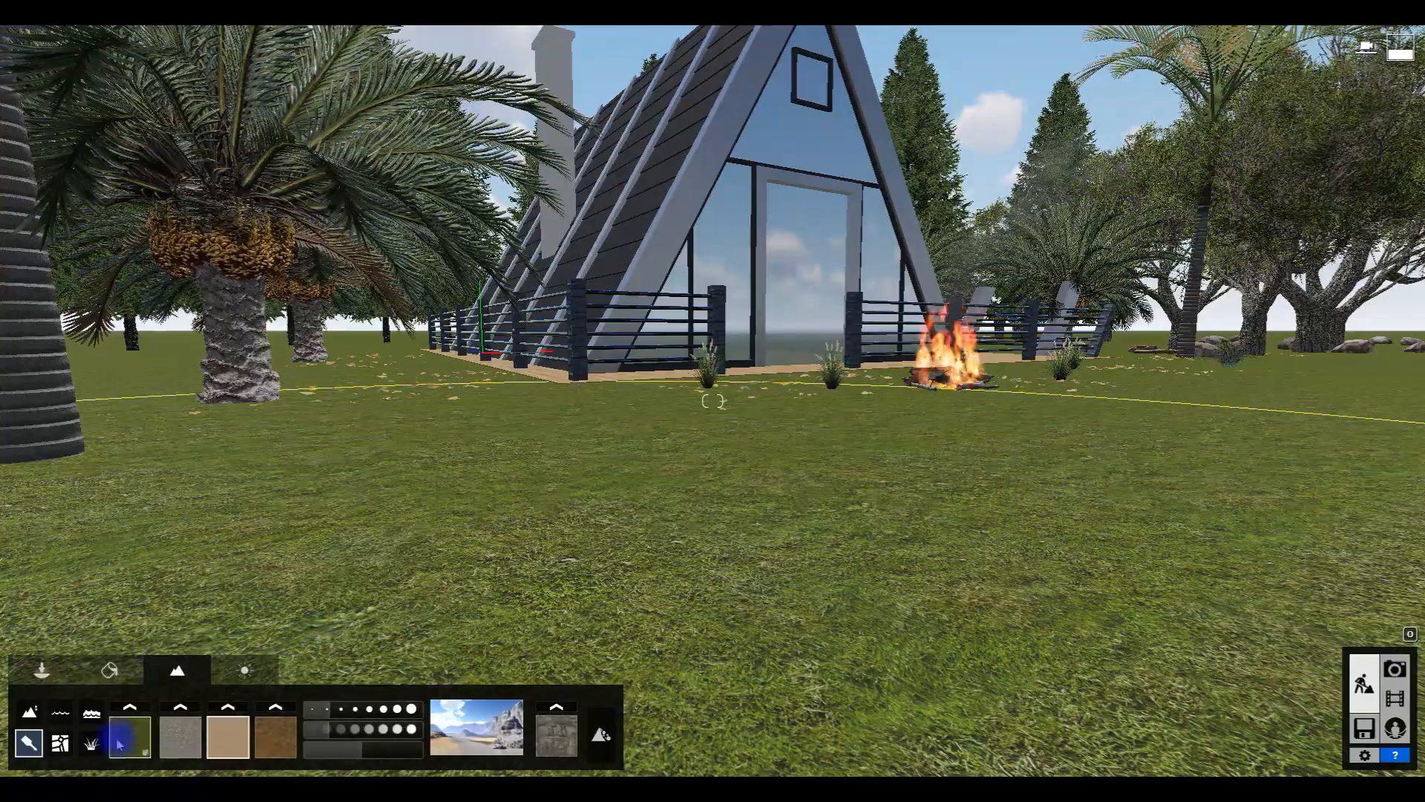
left_click(91, 742)
left_click(152, 730)
key("w")
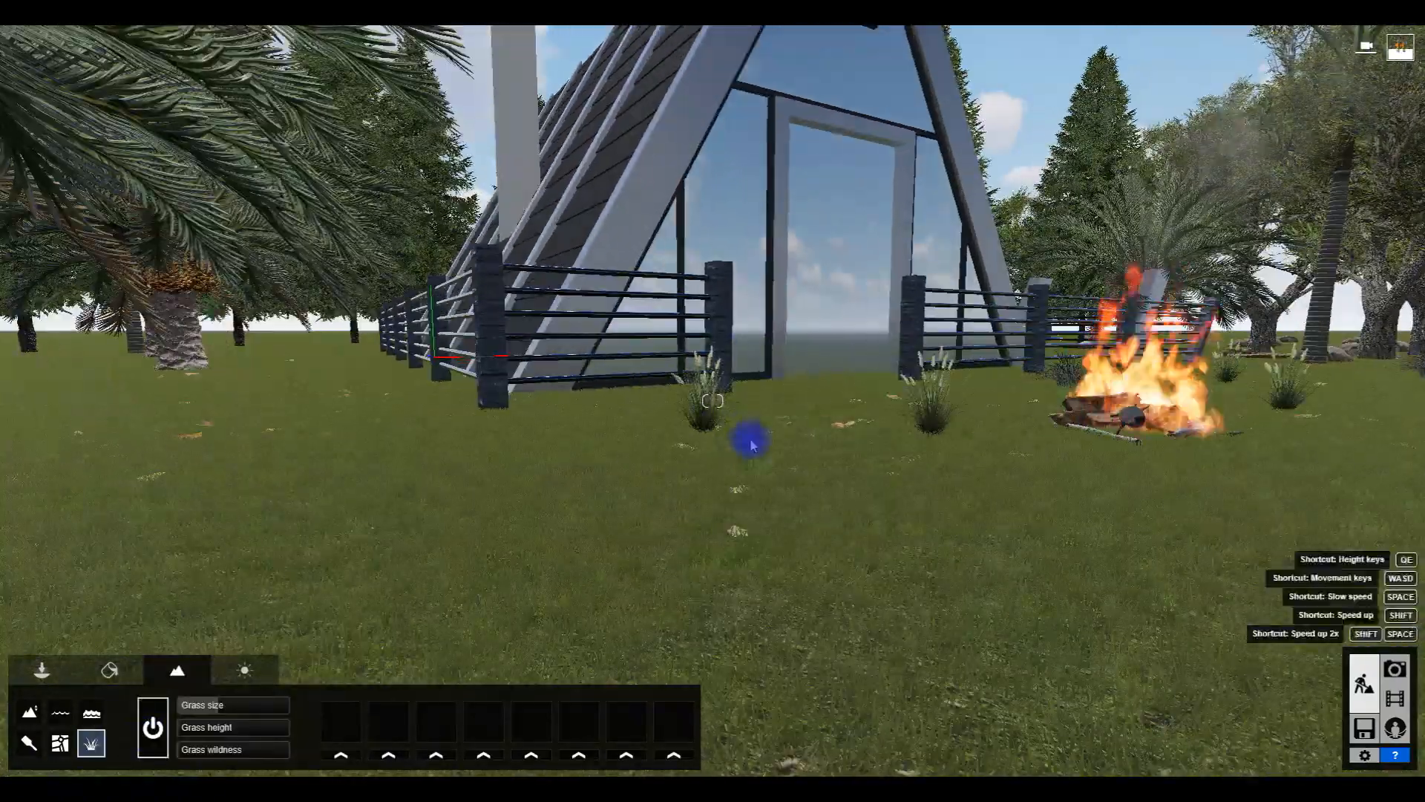
scroll(727, 512, "up", 3)
scroll(725, 531, "down", 2)
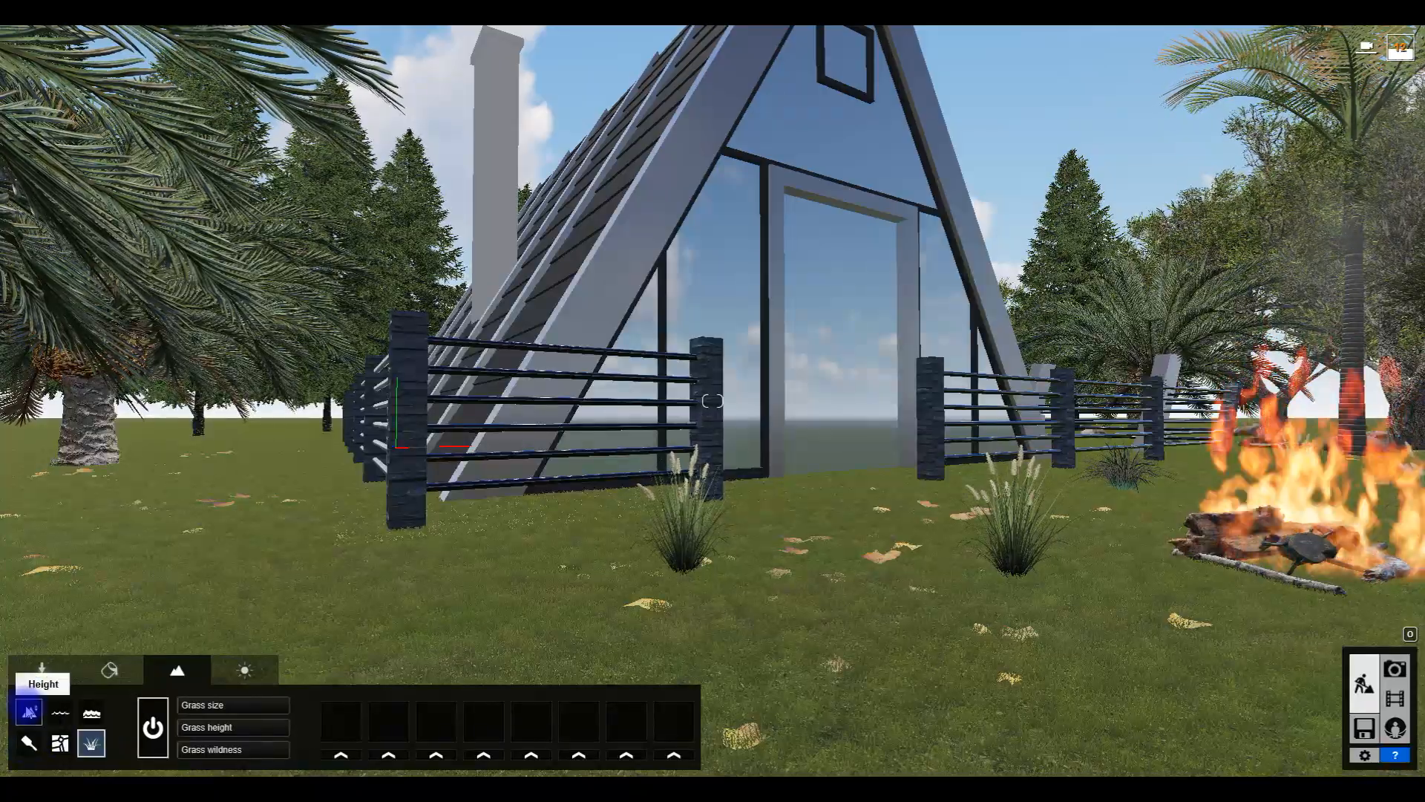
left_click(60, 743)
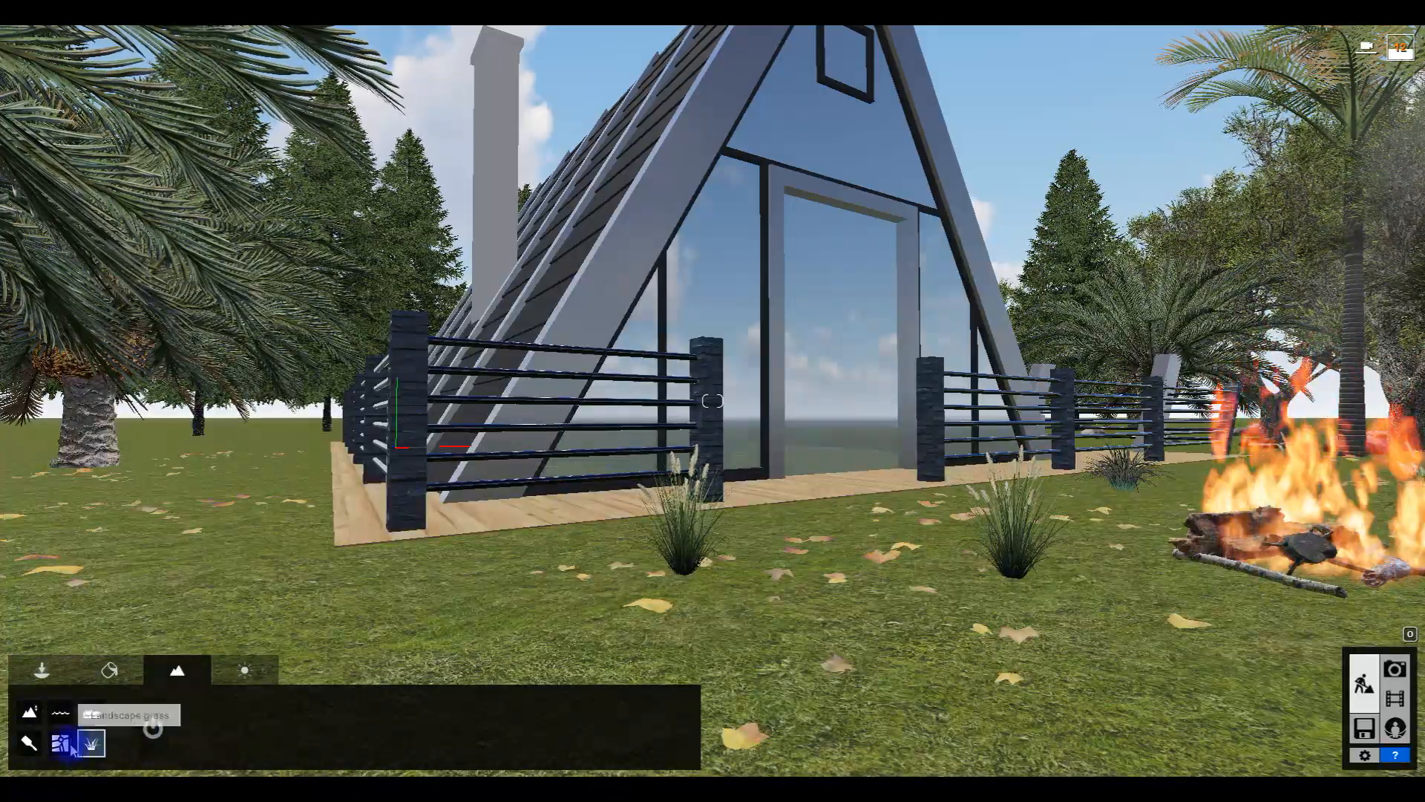
Step: Apply the brownish-green striped field landscape preset to the terrain
left_click(28, 742)
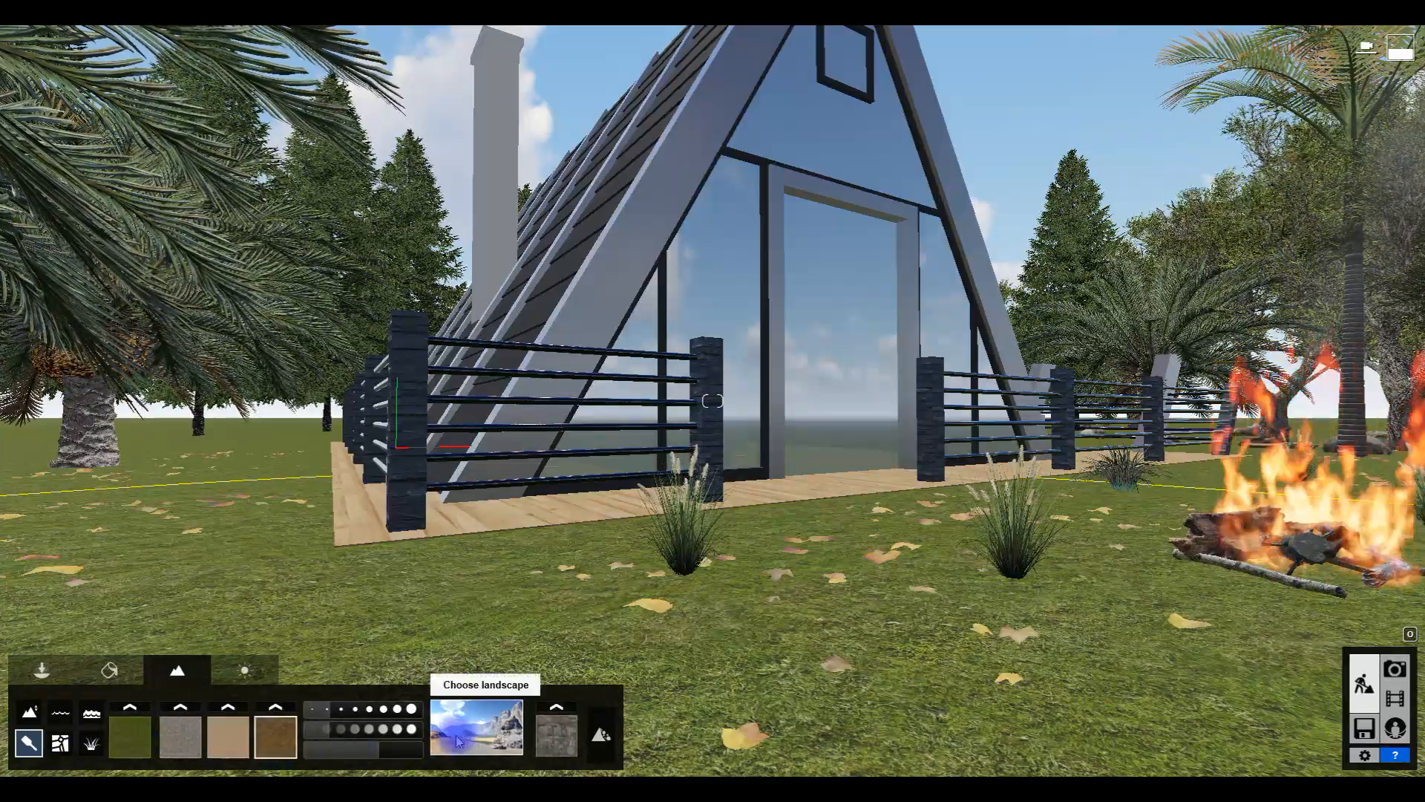
left_click(476, 728)
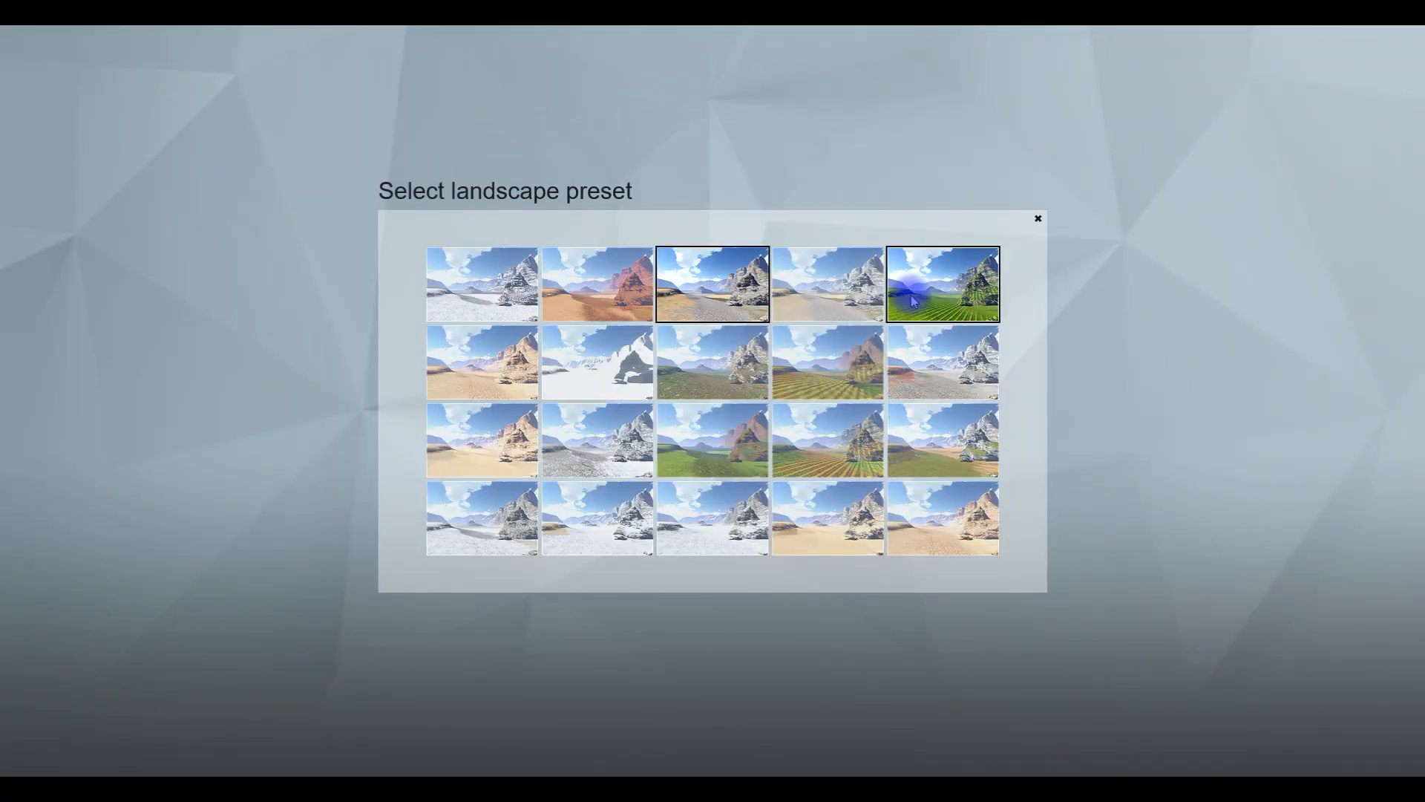
left_click(833, 386)
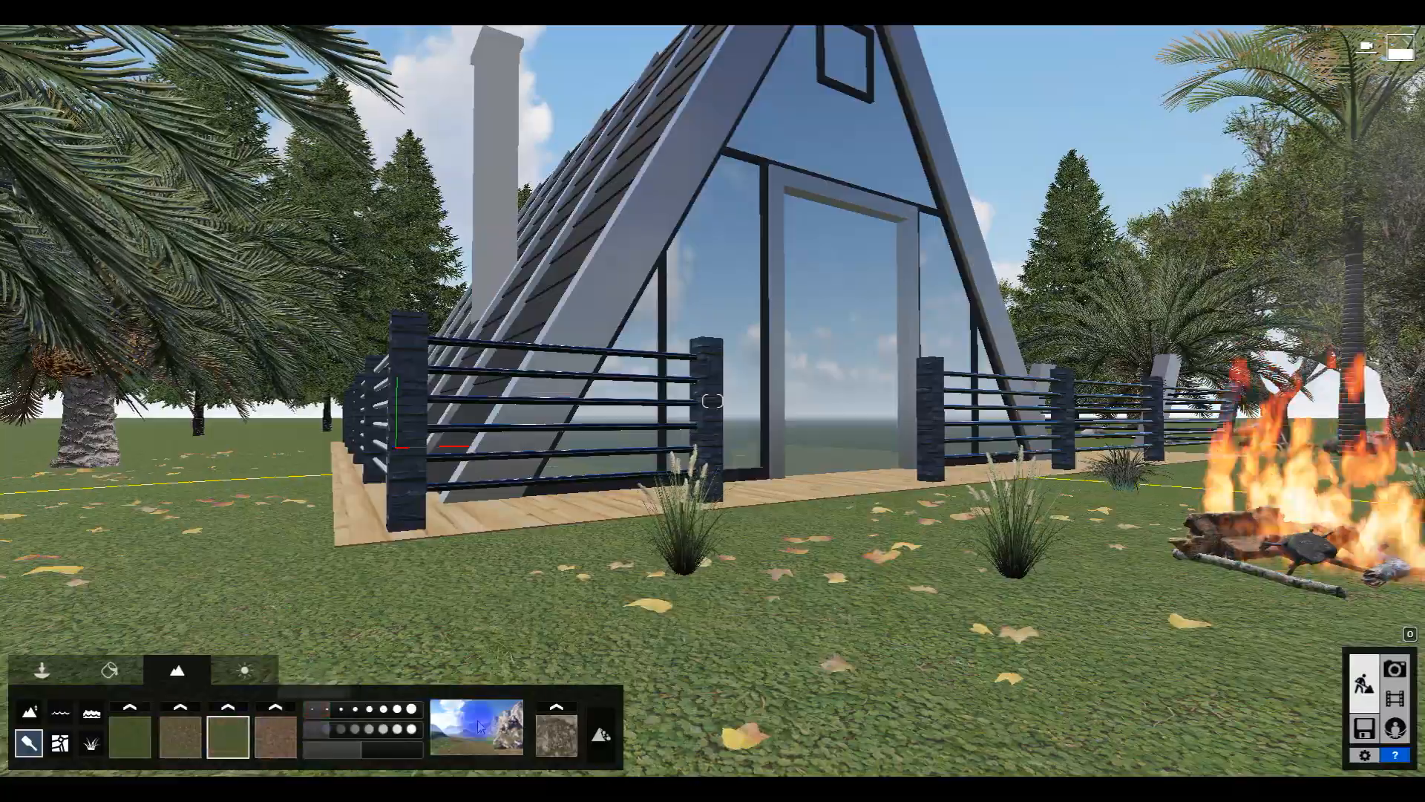
Step: Change the landscape to the preset with bright green grass fields and green mountains
left_click(477, 728)
left_click(942, 276)
key("s")
right_click_drag(776, 505, 676, 579)
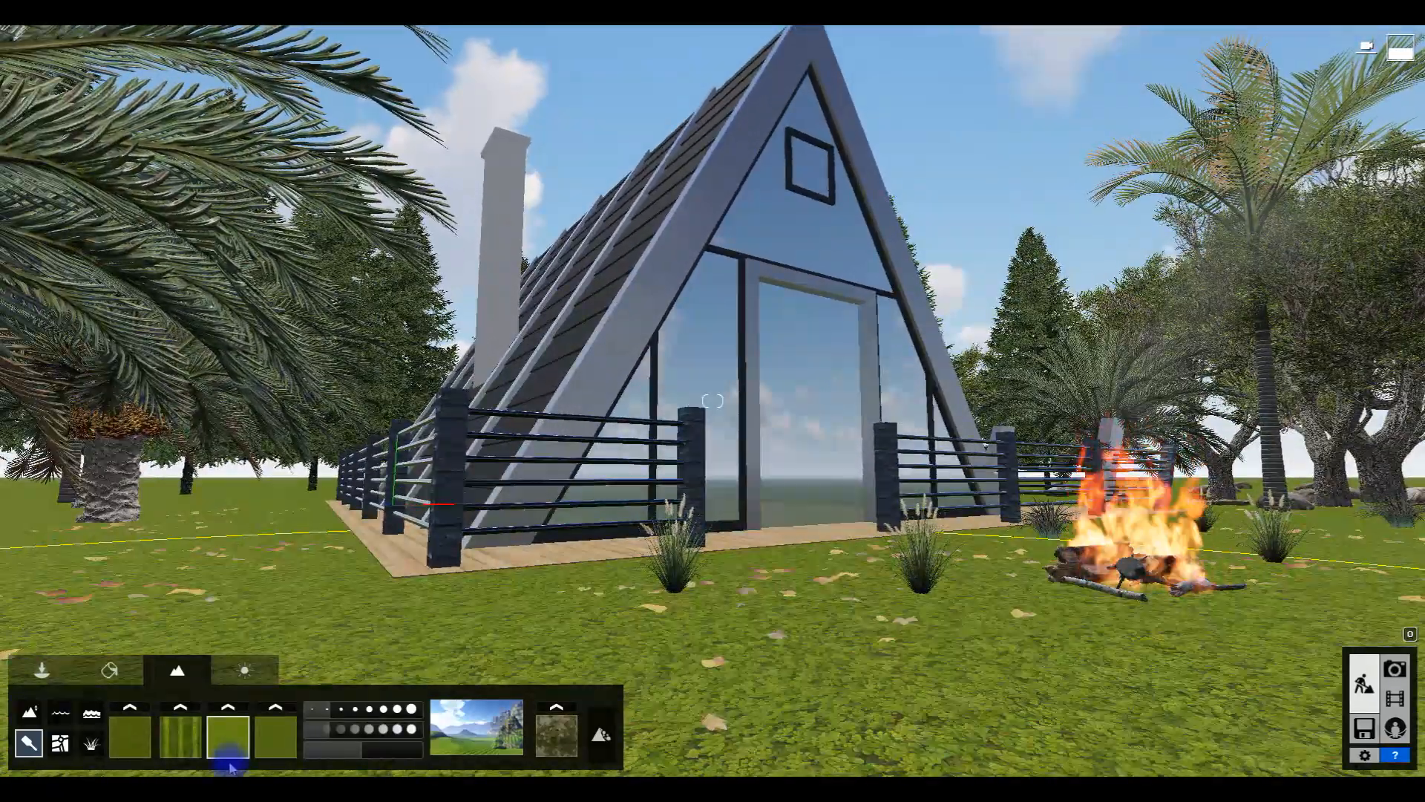
key("s")
right_click_drag(1262, 642, 1311, 628)
Step: Go back to photo mode, render photo 1 as a 3840x2160 JPG and open the folder containing the image
left_click(1395, 669)
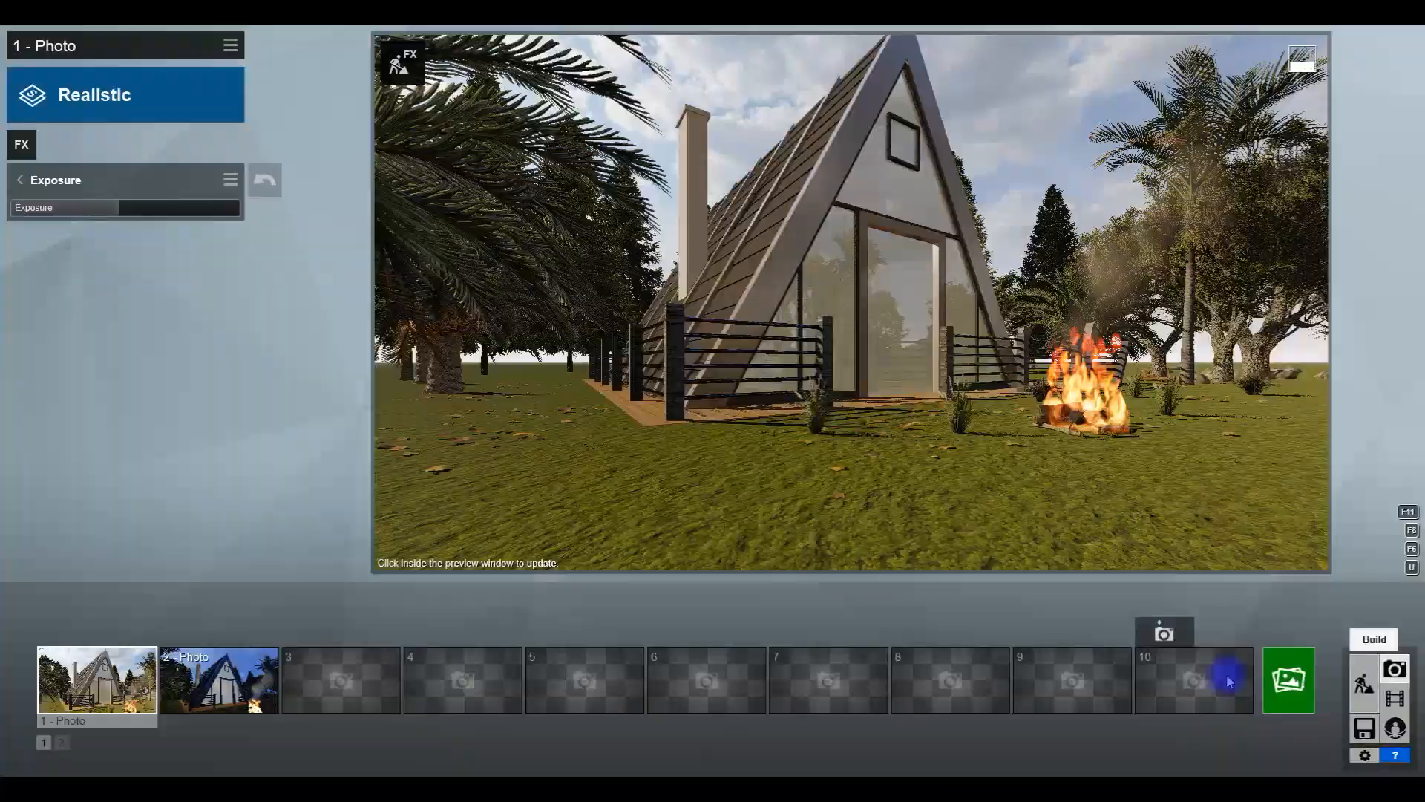
left_click(1374, 676)
left_click(1395, 670)
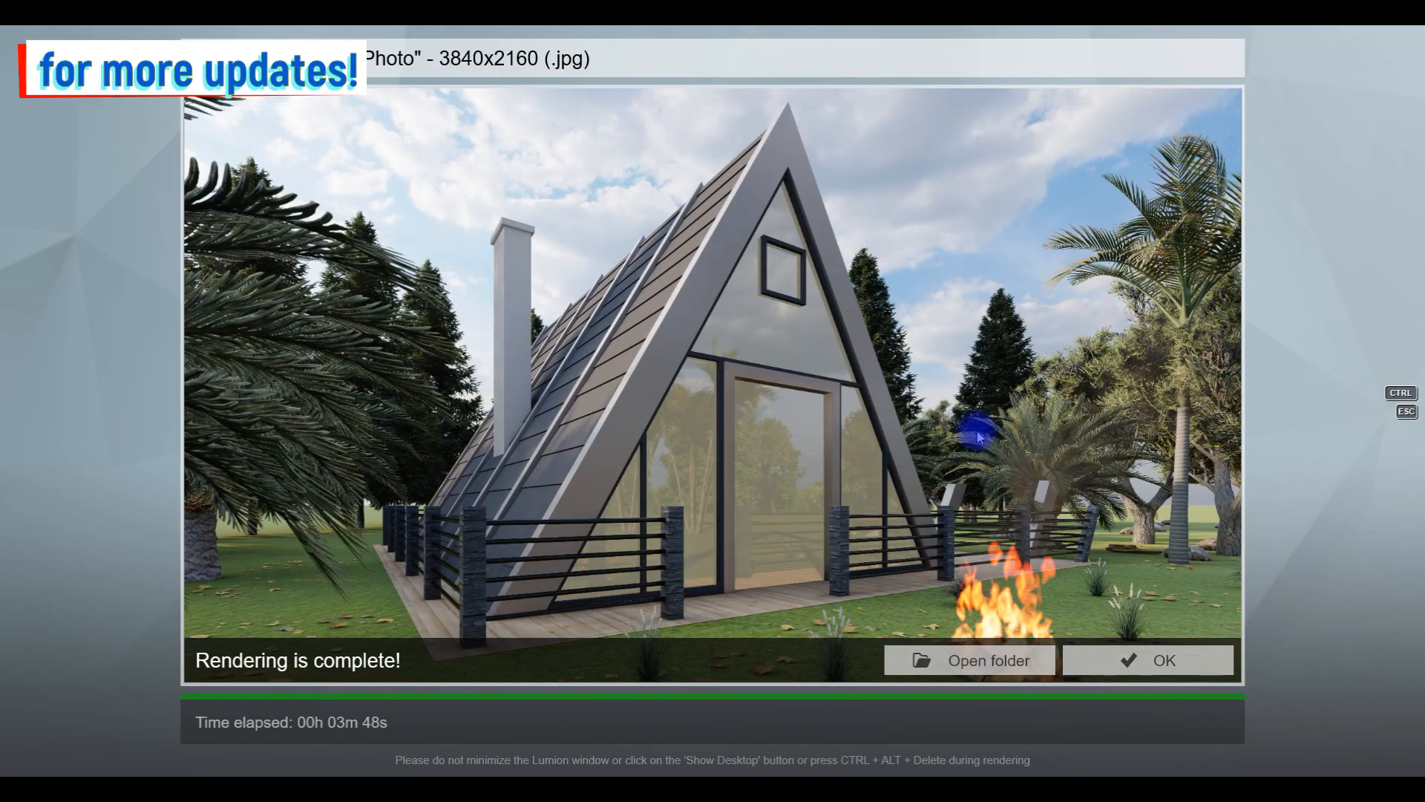
left_click(1029, 663)
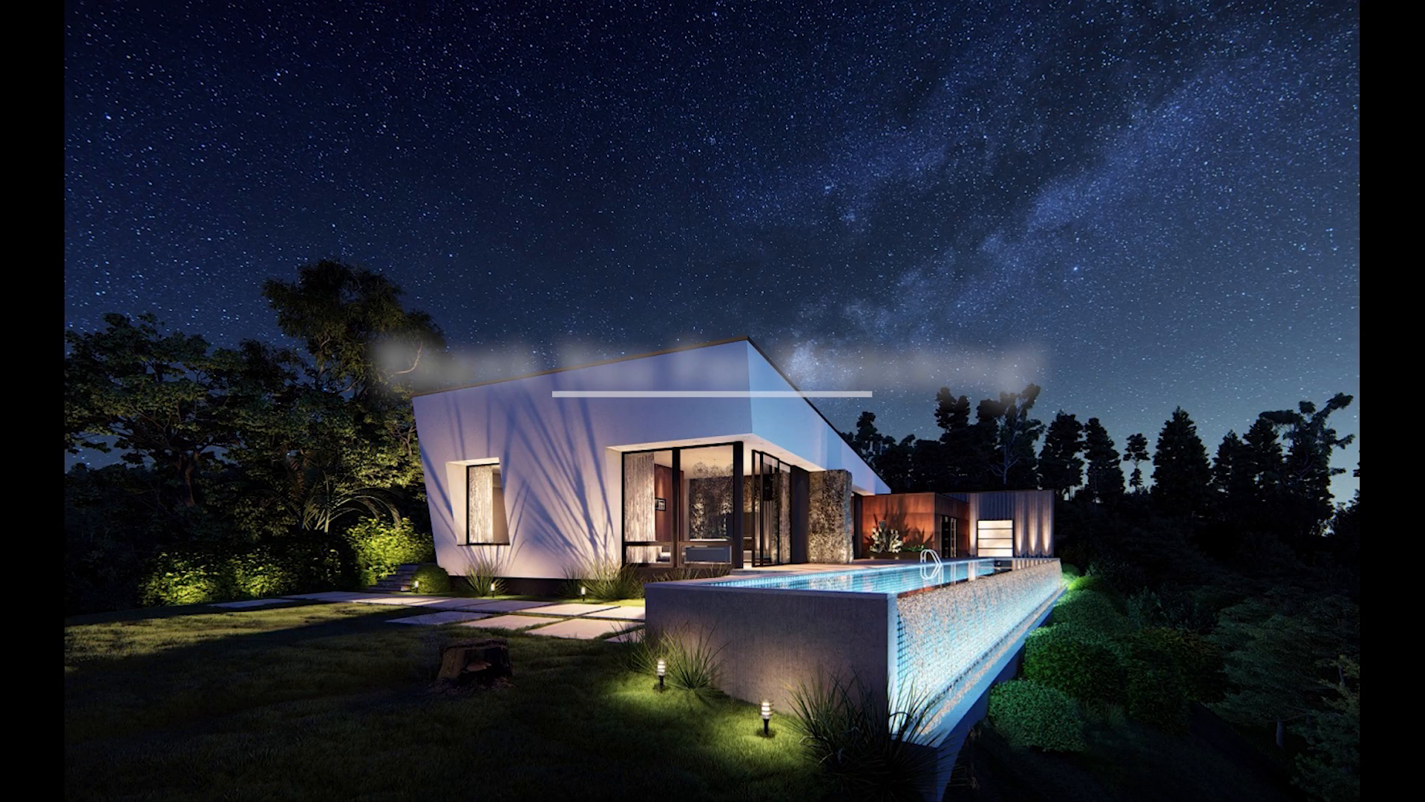